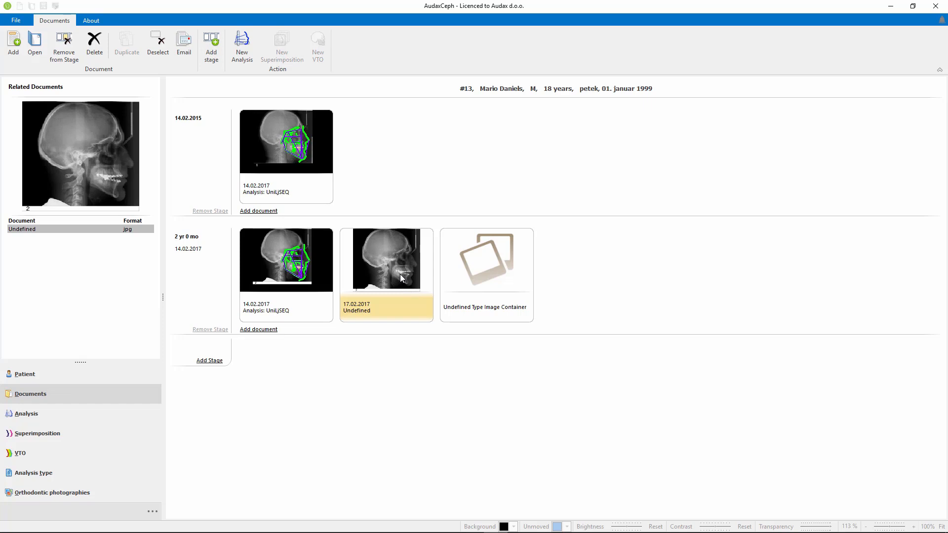
Set the type of the undefined 17.02.2017 image to Lateral X-Ray.
{"action": "right_click", "coordinate": [400, 276]}
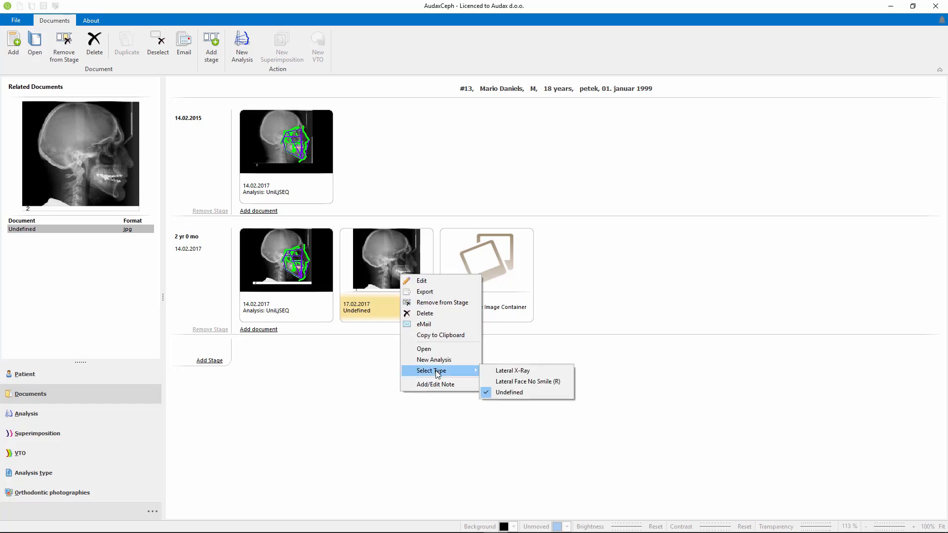
{"action": "mouse_move", "coordinate": [437, 371]}
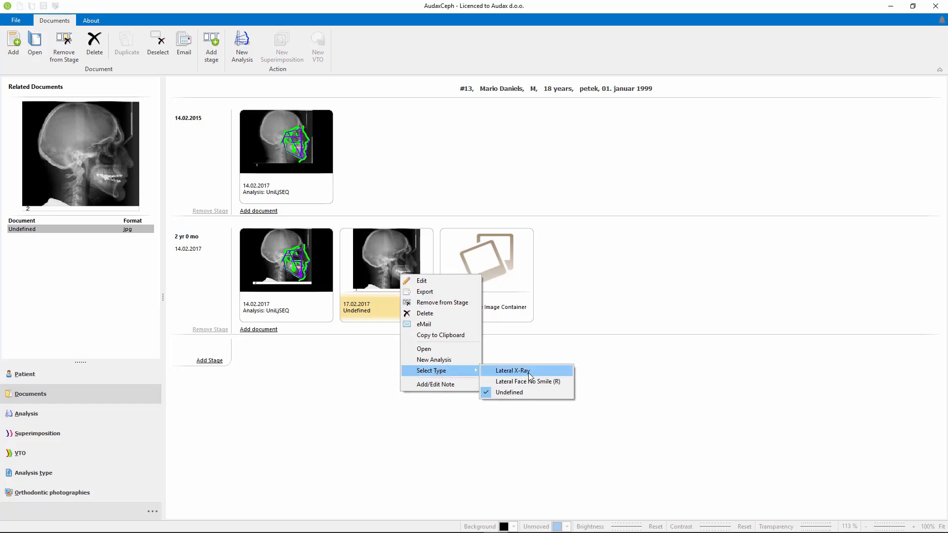
{"action": "left_click", "coordinate": [523, 369]}
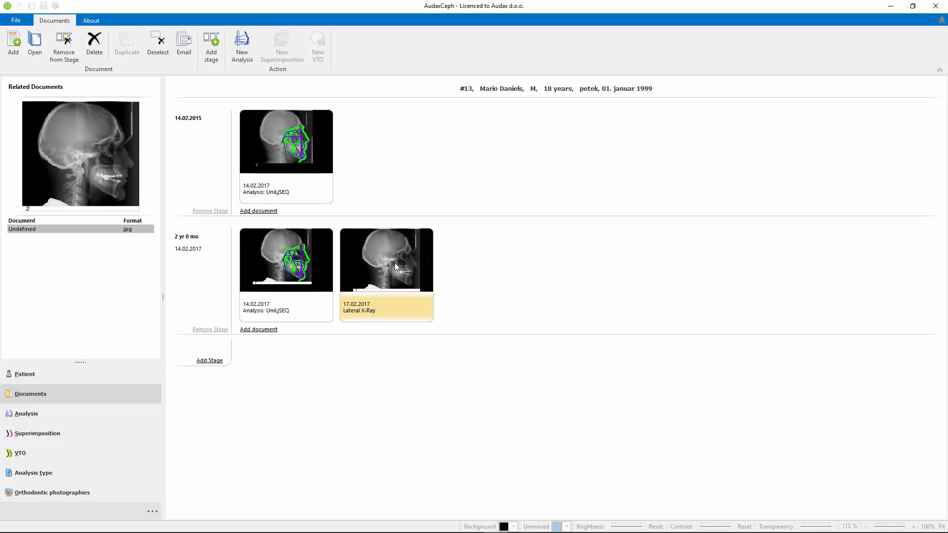
Create a new automatically traced analysis from the lateral X-ray and show its Report layer.
{"action": "left_click", "coordinate": [241, 39]}
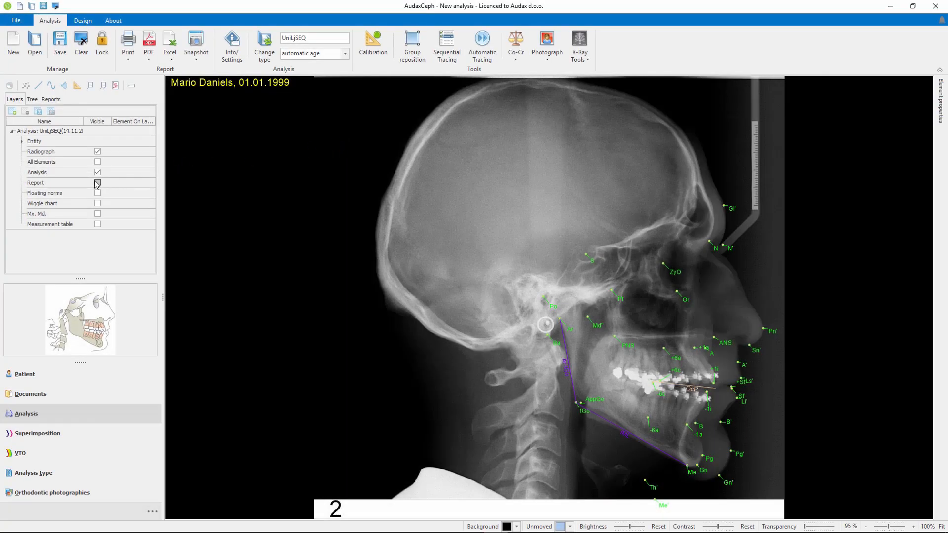
{"action": "left_click", "coordinate": [97, 182]}
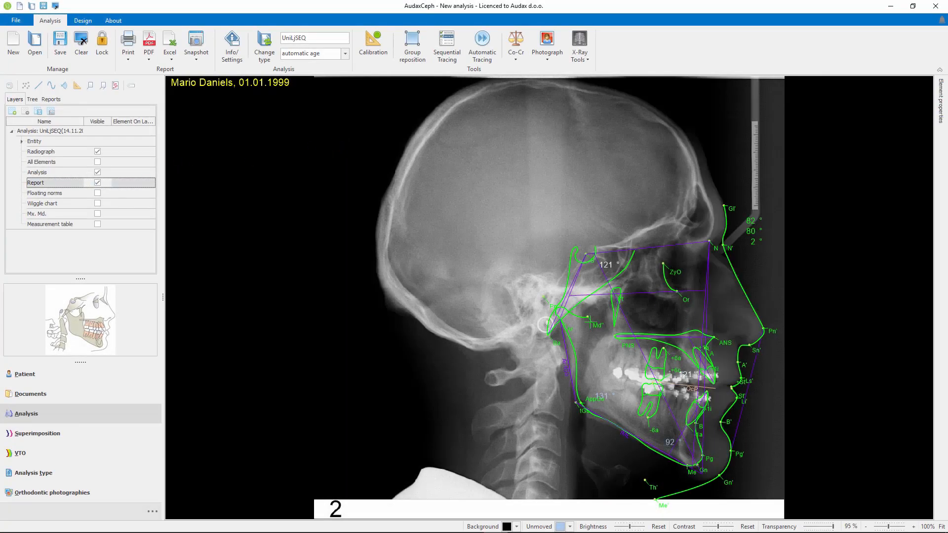
Correct the tracing by moving the landmark behind PNS and reshaping the soft-tissue silhouette along the nasal bridge, and save the analysis.
{"action": "left_click_drag", "start_coordinate": [608, 334], "coordinate": [613, 336]}
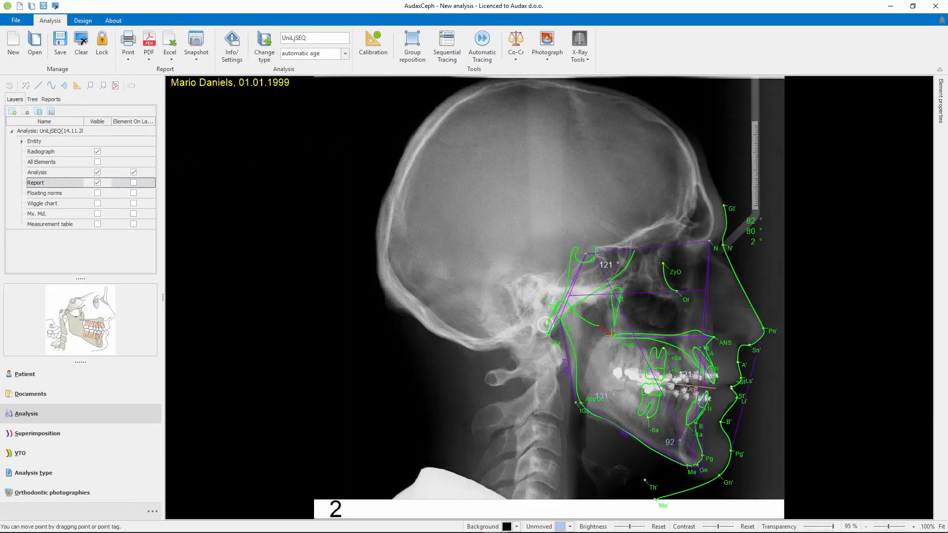
{"action": "scroll", "coordinate": [852, 330], "scroll_direction": "up", "scroll_amount": 3}
{"action": "left_click", "coordinate": [882, 301]}
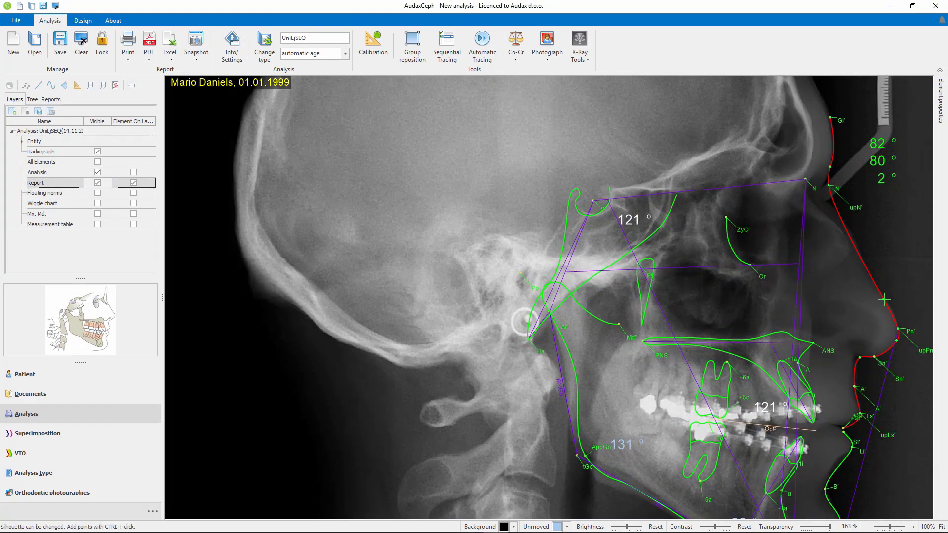
{"action": "left_click", "coordinate": [884, 300], "text": "ctrl"}
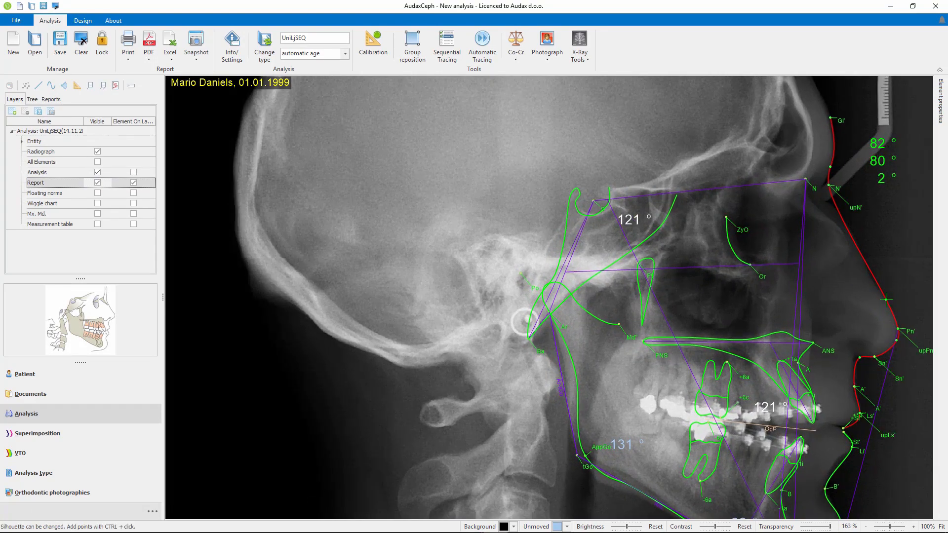
{"action": "left_click", "coordinate": [871, 278], "text": "ctrl"}
{"action": "left_click", "coordinate": [854, 242], "text": "ctrl"}
{"action": "left_click", "coordinate": [77, 54]}
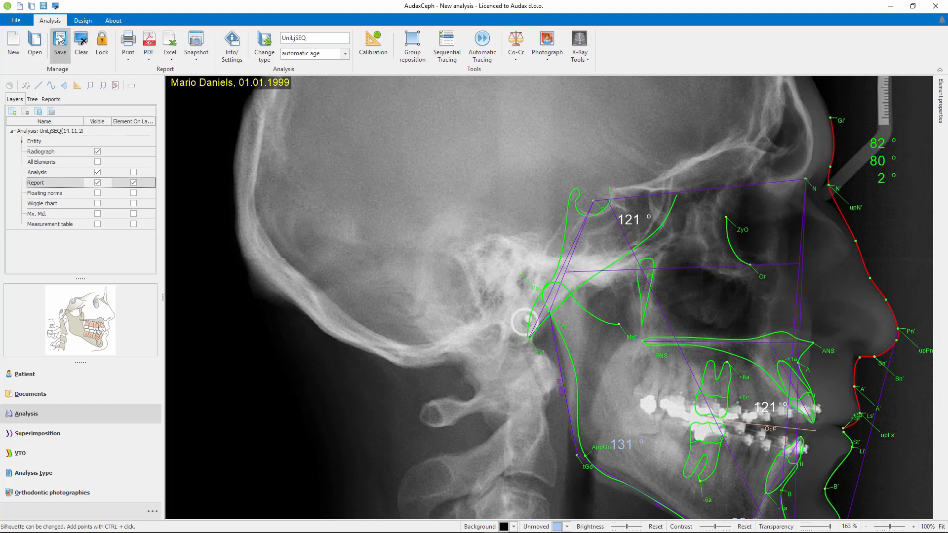
Preview the SN Report, tGo-ML and ANS-NL documents related to the 14.11.2017 superimposition in the patient's documents.
{"action": "left_click", "coordinate": [31, 394]}
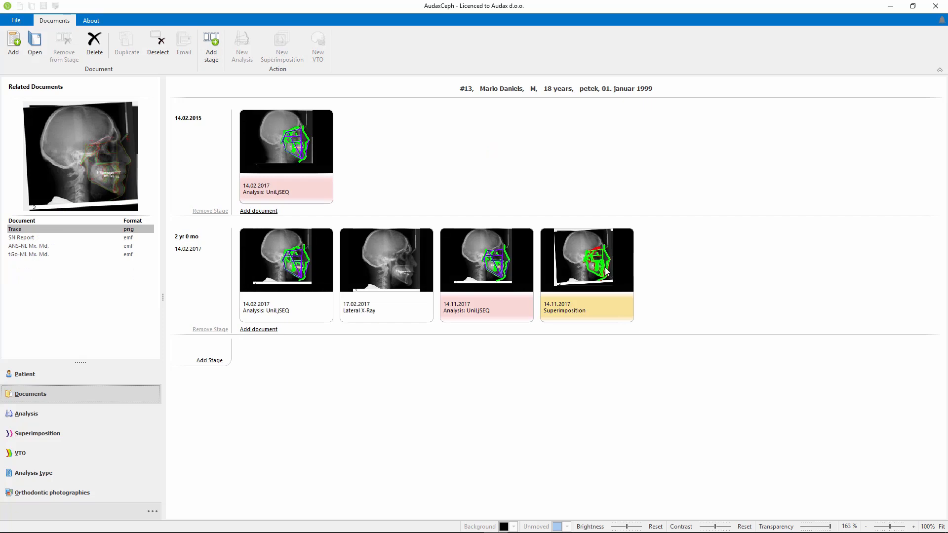
{"action": "left_click", "coordinate": [27, 239]}
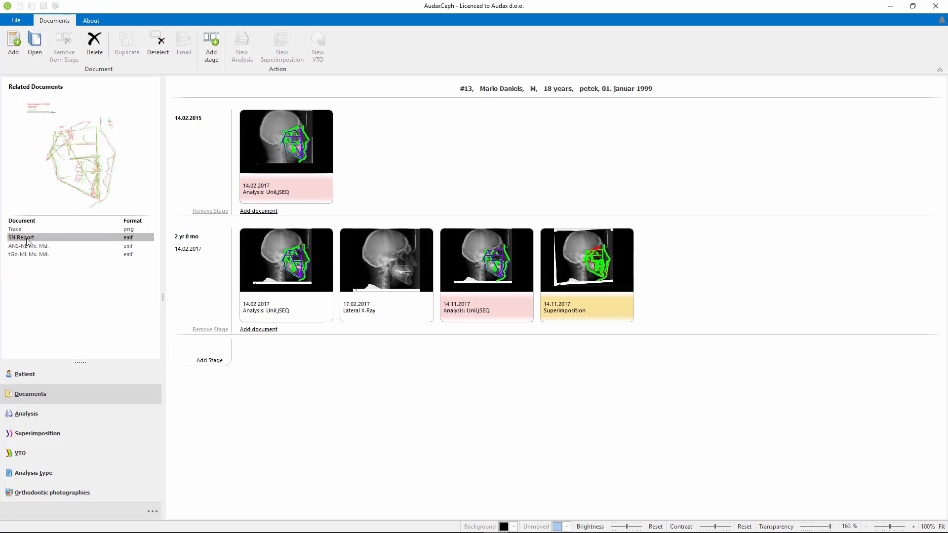
{"action": "left_click", "coordinate": [33, 254]}
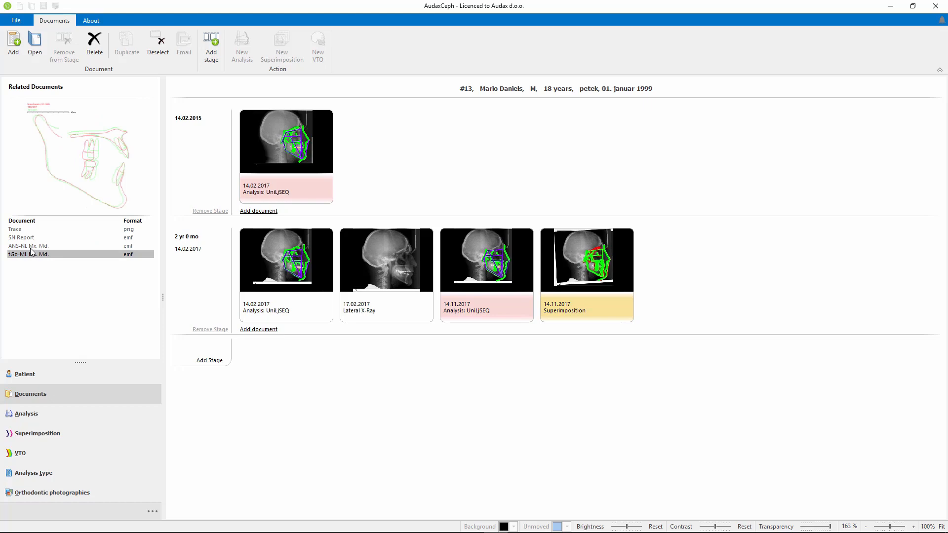
{"action": "left_click", "coordinate": [30, 246]}
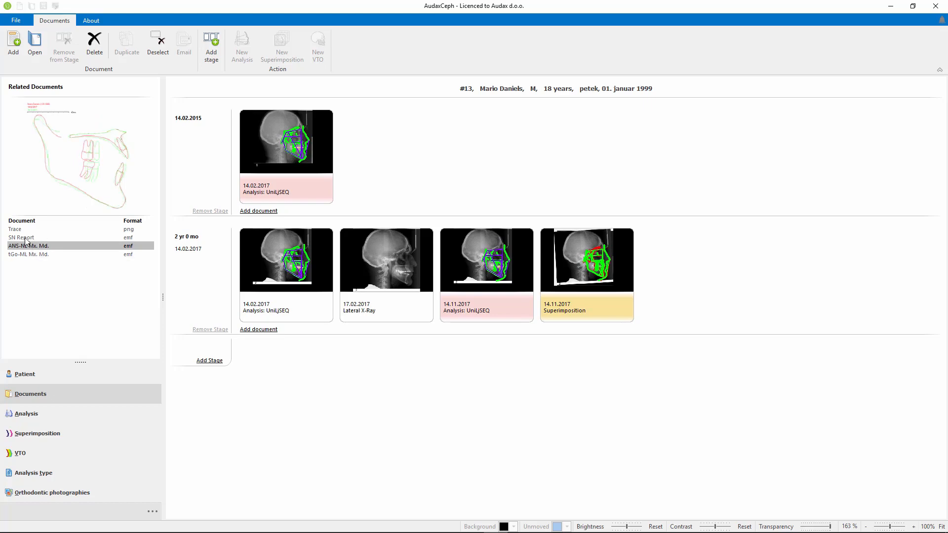
Open the superimposition's SN Report in the viewer and copy it to the clipboard.
{"action": "left_click", "coordinate": [28, 239]}
{"action": "double_click", "coordinate": [28, 242]}
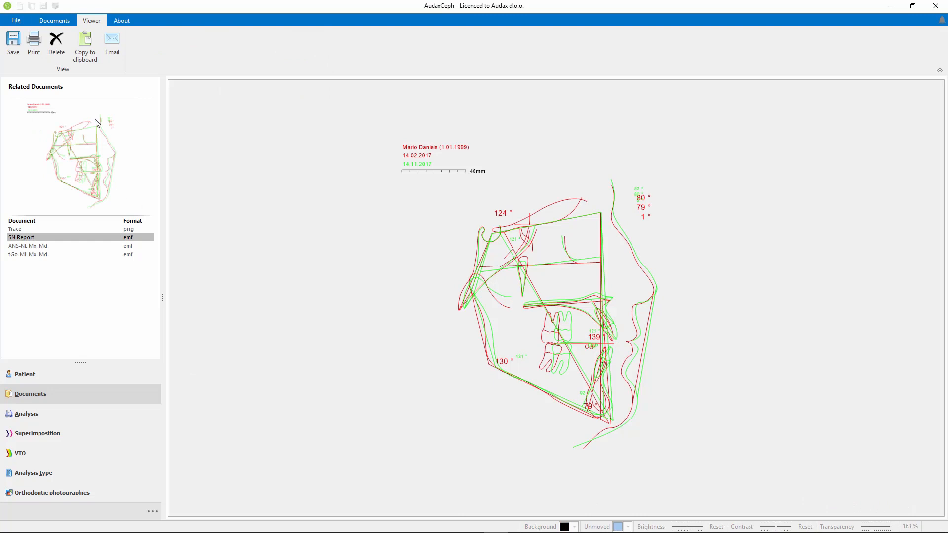
{"action": "left_click", "coordinate": [84, 45]}
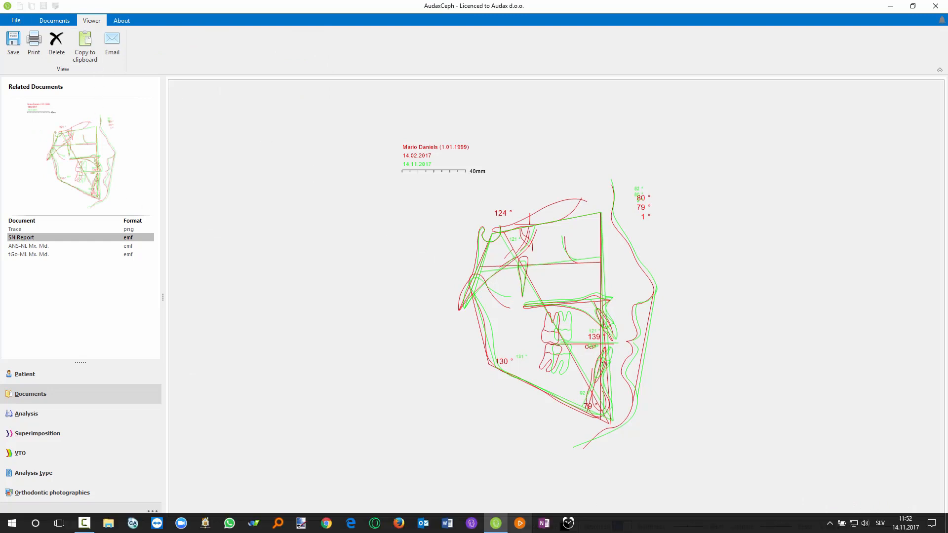
Switch to Word, paste the copied report into a new blank document and scale the picture down slightly.
{"action": "left_click", "coordinate": [451, 525]}
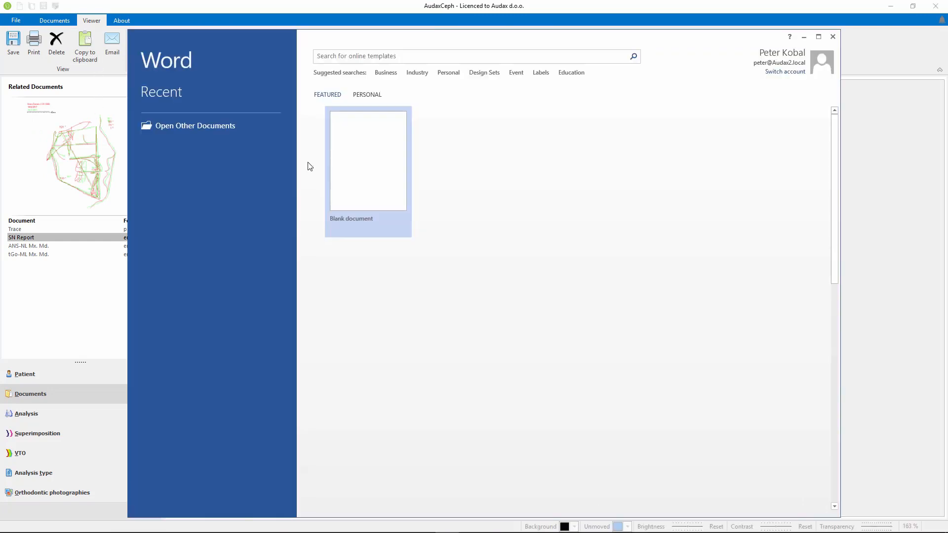
{"action": "left_click", "coordinate": [364, 153]}
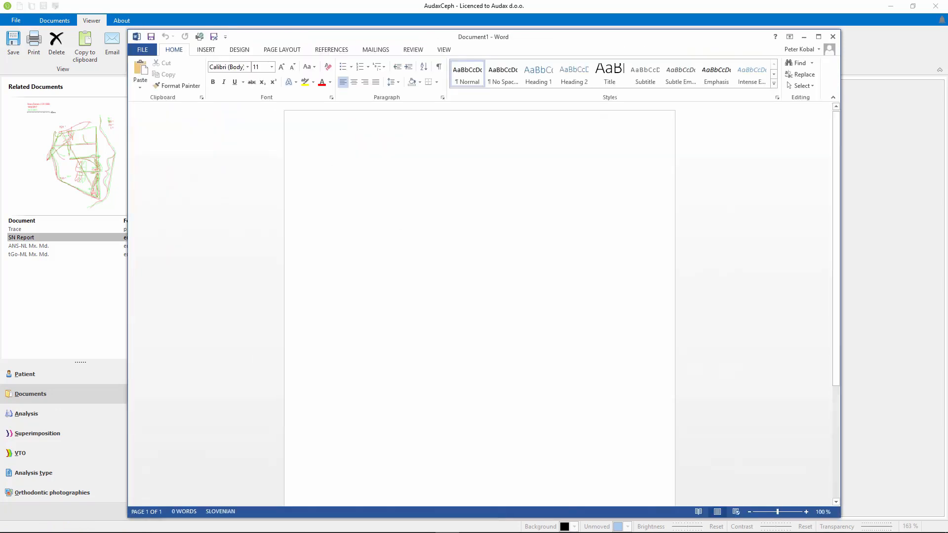
{"action": "key", "text": "ctrl+v"}
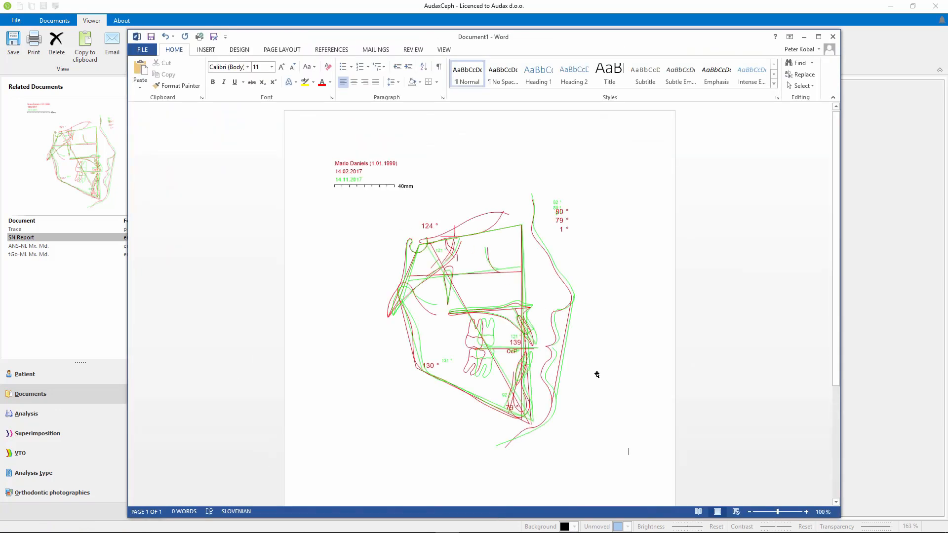
{"action": "left_click", "coordinate": [539, 384]}
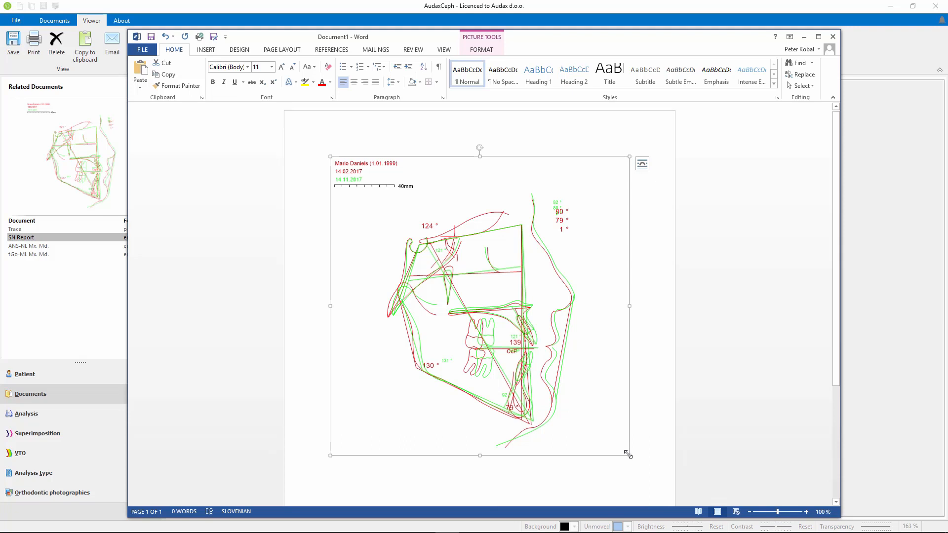
{"action": "mouse_move", "coordinate": [613, 440]}
{"action": "left_mouse_down"}
{"action": "mouse_move", "coordinate": [487, 292]}
{"action": "mouse_move", "coordinate": [431, 245]}
{"action": "mouse_move", "coordinate": [610, 421]}
{"action": "mouse_move", "coordinate": [623, 449]}
{"action": "left_mouse_up"}
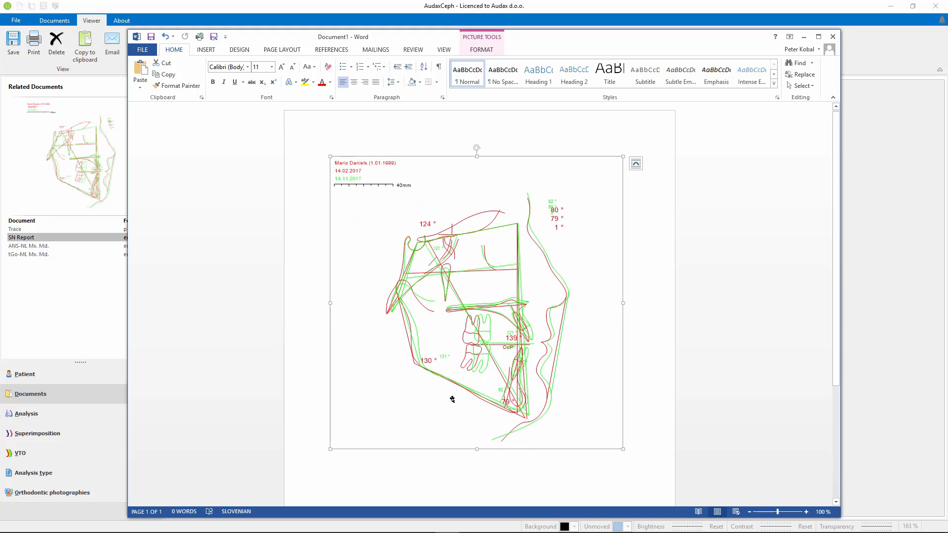
Minimise Word, return to the patient's documents in AudaxCeph and open the 14.11.2017 superimposition.
{"action": "left_click", "coordinate": [804, 37]}
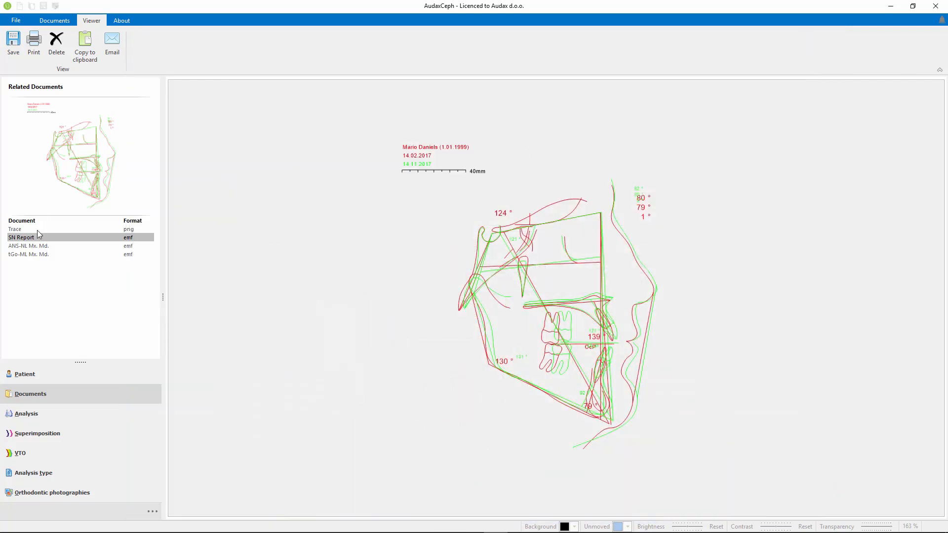
{"action": "left_click", "coordinate": [54, 21]}
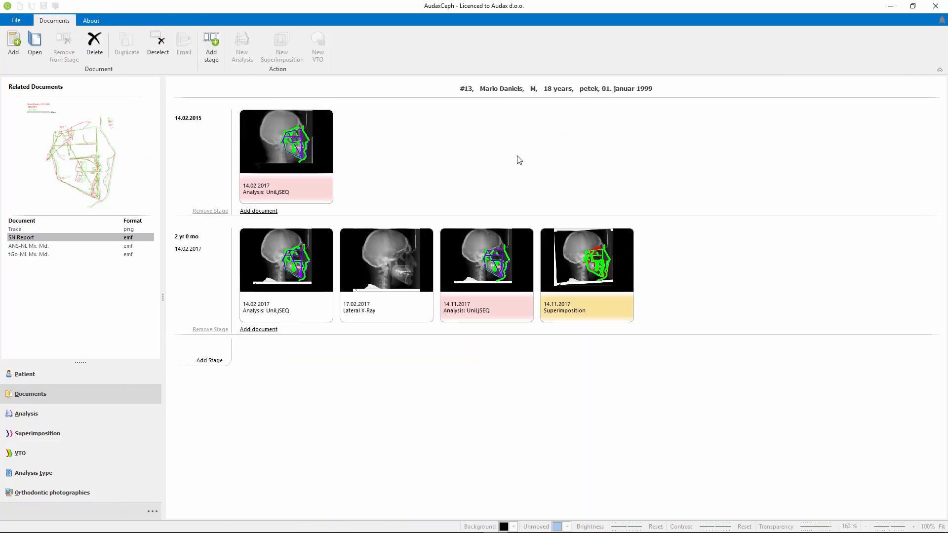
{"action": "double_click", "coordinate": [589, 271]}
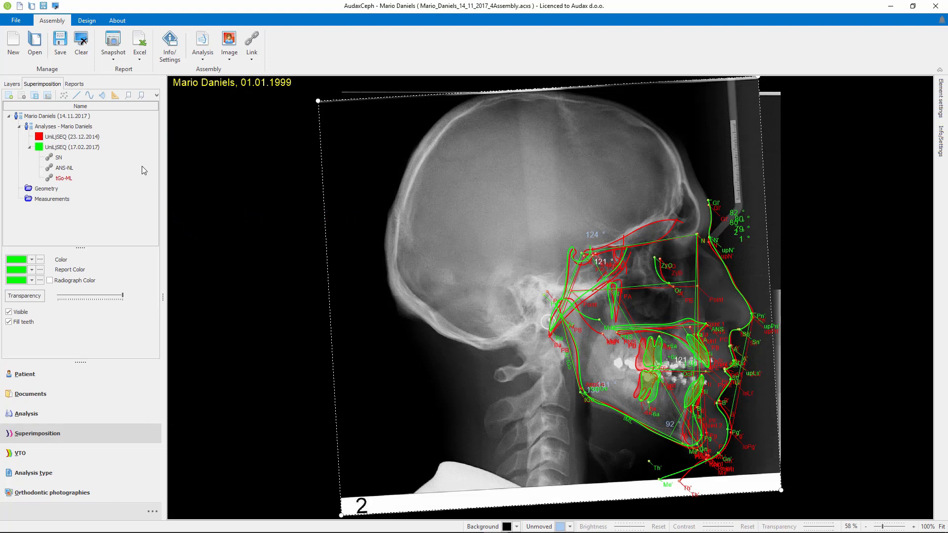
Hide the landmark points, angle measurements and construction lines, leaving only the traced curves of the superimposition.
{"action": "left_click", "coordinate": [67, 96]}
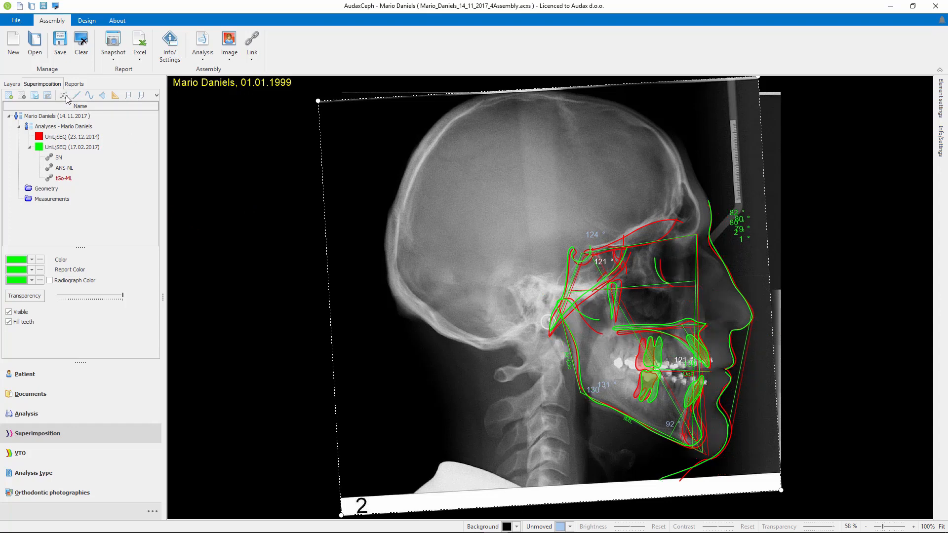
{"action": "left_click", "coordinate": [129, 96]}
{"action": "left_click", "coordinate": [75, 94]}
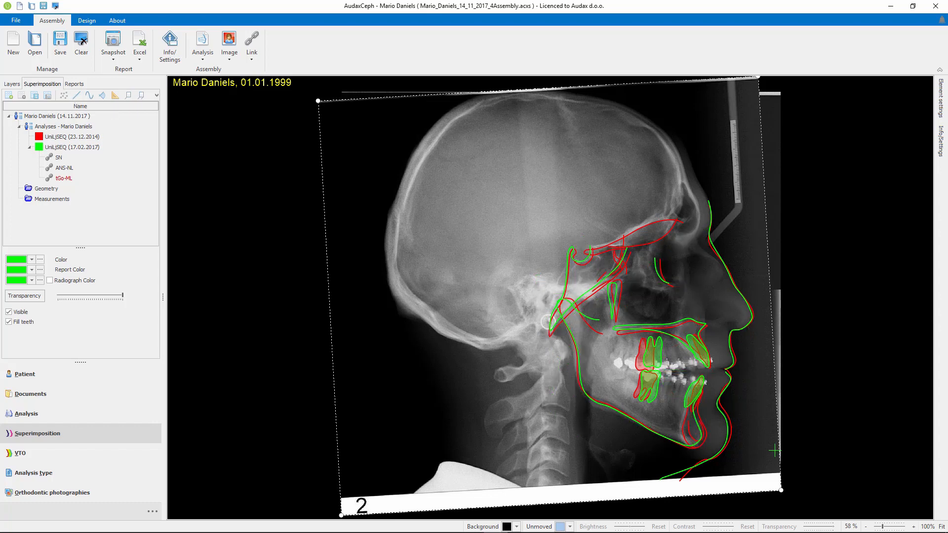
Compare the superimposition aligned on SN, ANS-NL and tGo-ML, and finish with the SN alignment.
{"action": "left_click", "coordinate": [59, 158]}
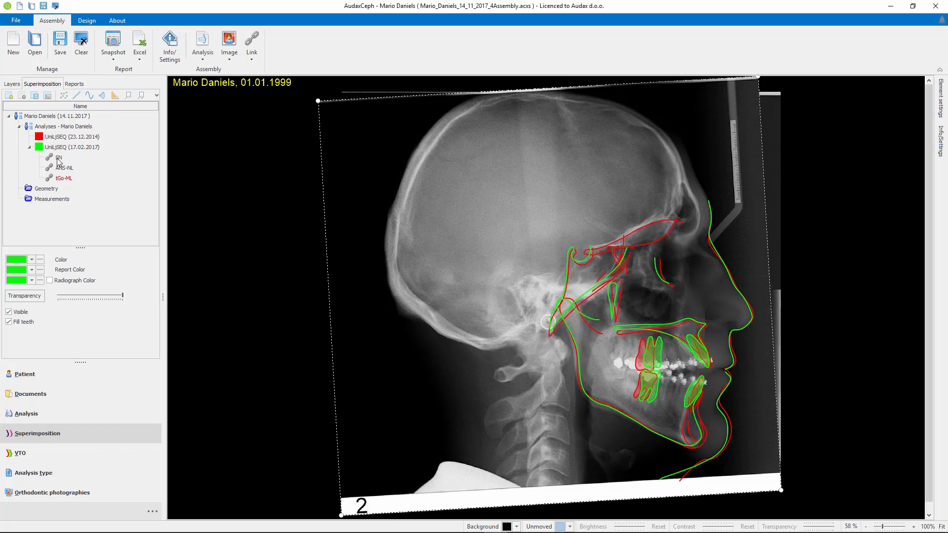
{"action": "left_click", "coordinate": [64, 168]}
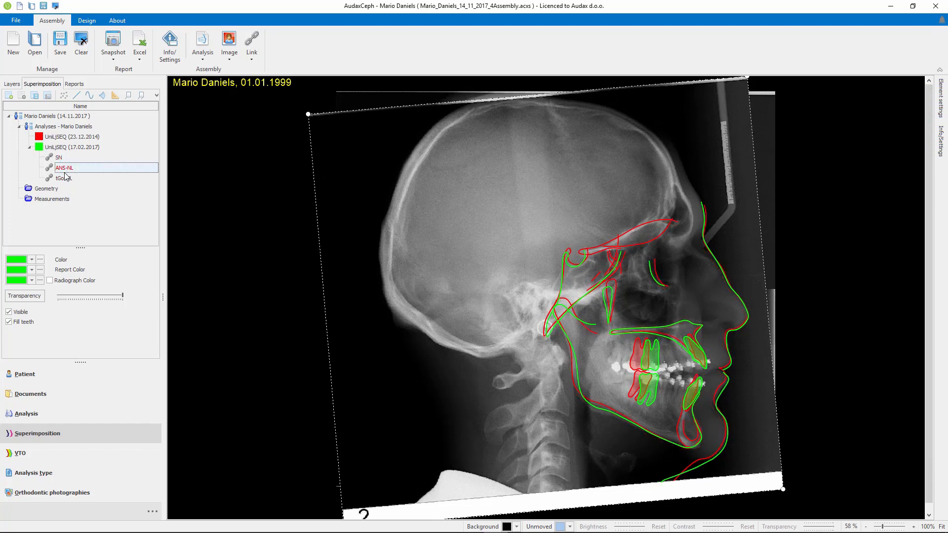
{"action": "left_click", "coordinate": [69, 178]}
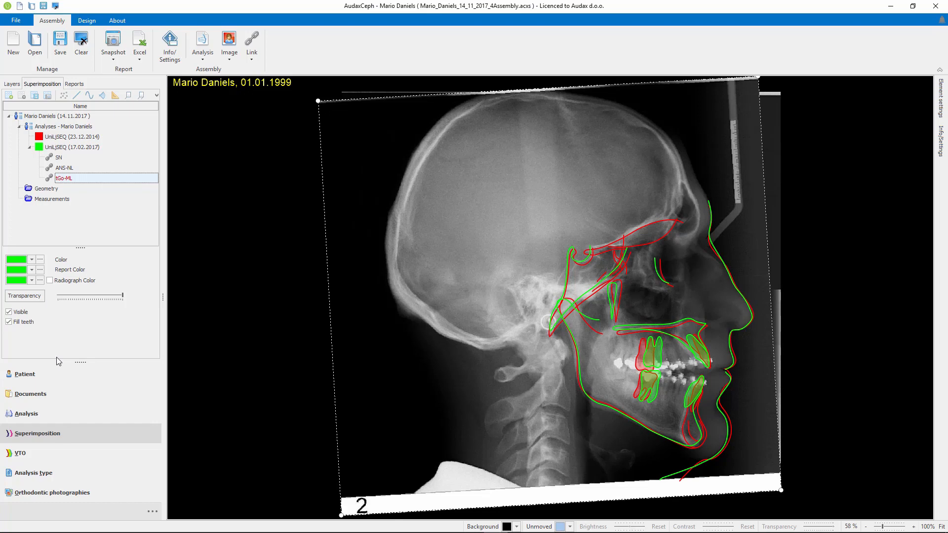
{"action": "left_click", "coordinate": [62, 159]}
{"action": "left_click", "coordinate": [65, 169]}
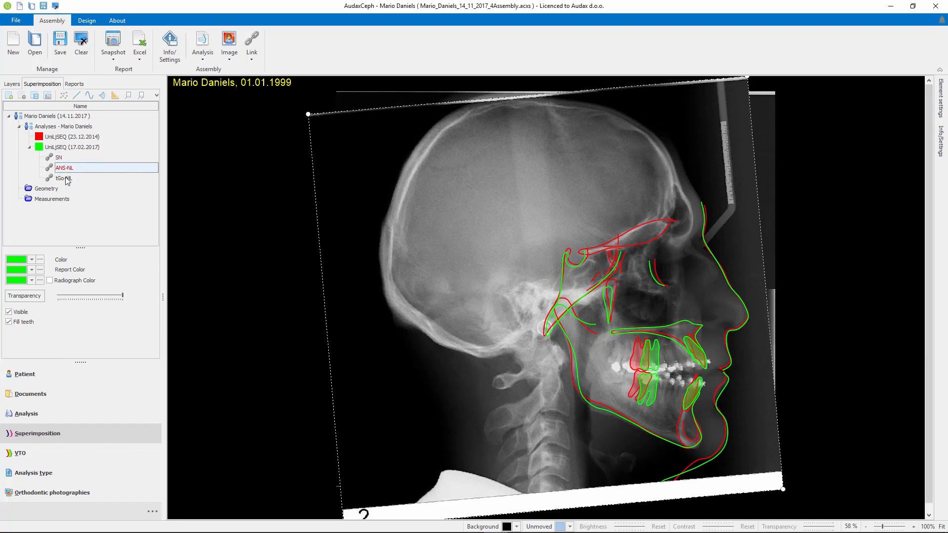
{"action": "left_click", "coordinate": [67, 180]}
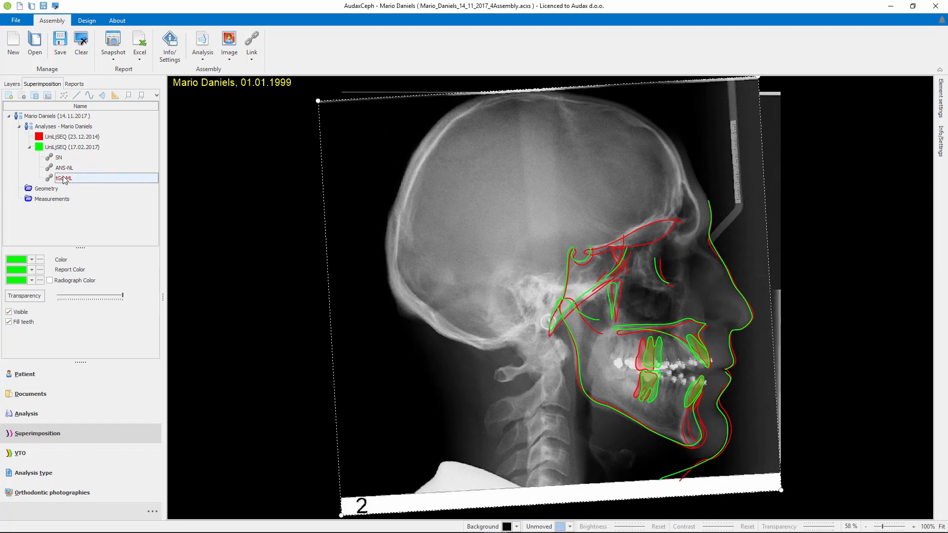
{"action": "left_click", "coordinate": [59, 158]}
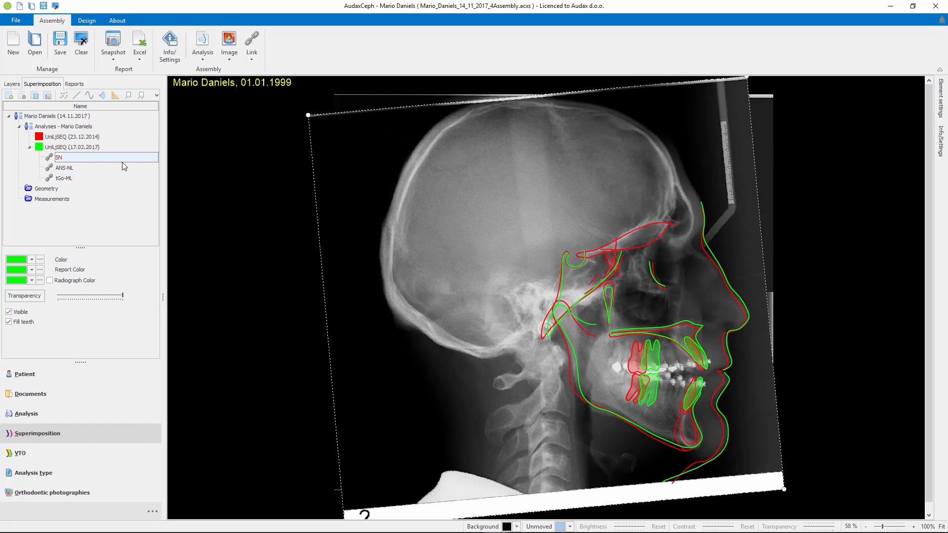
Export the superimposition measurements to an Excel file named asa.xlsx.
{"action": "left_click", "coordinate": [140, 41]}
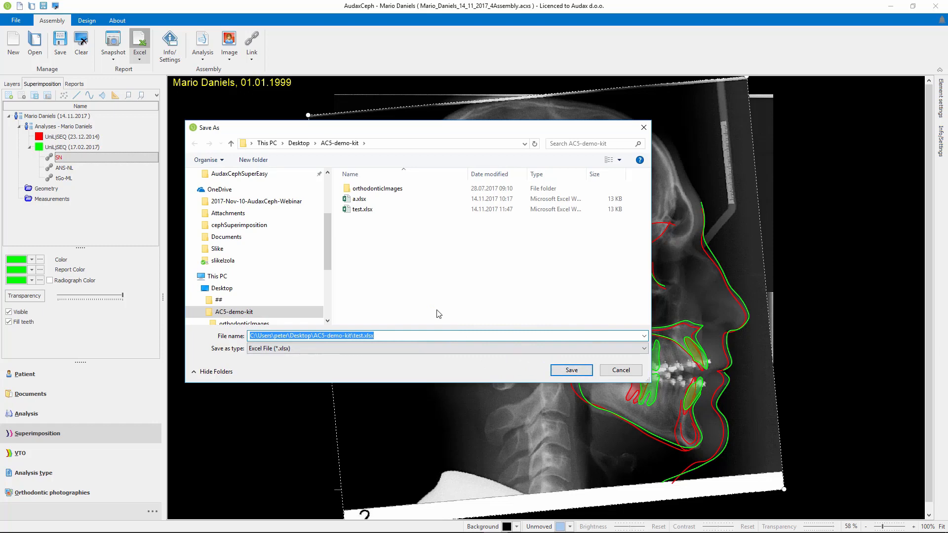
{"action": "type", "text": "test"}
{"action": "key", "text": "Return"}
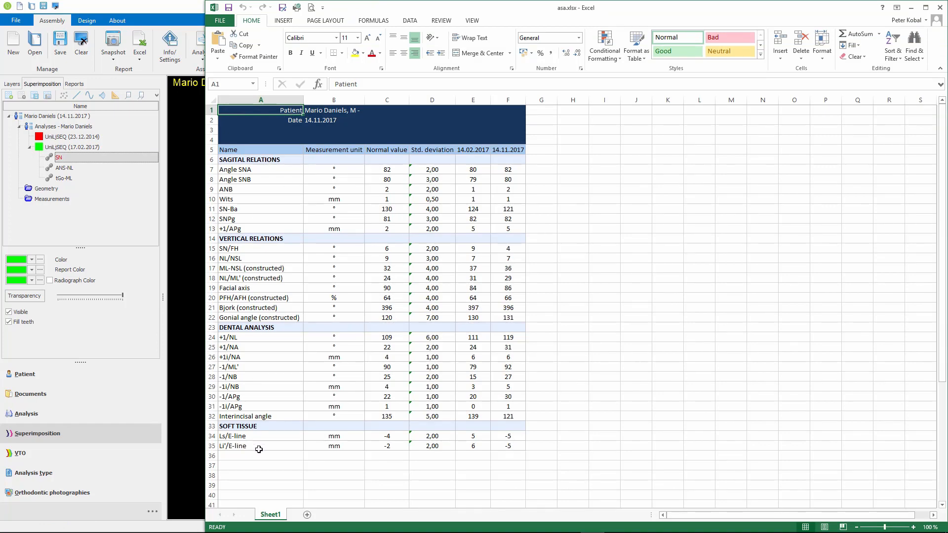
Examine the 14.02.2017 and 14.11.2017 measurement columns in the exported workbook and close Excel.
{"action": "mouse_move", "coordinate": [361, 490]}
{"action": "left_click_drag", "start_coordinate": [473, 148], "coordinate": [483, 445]}
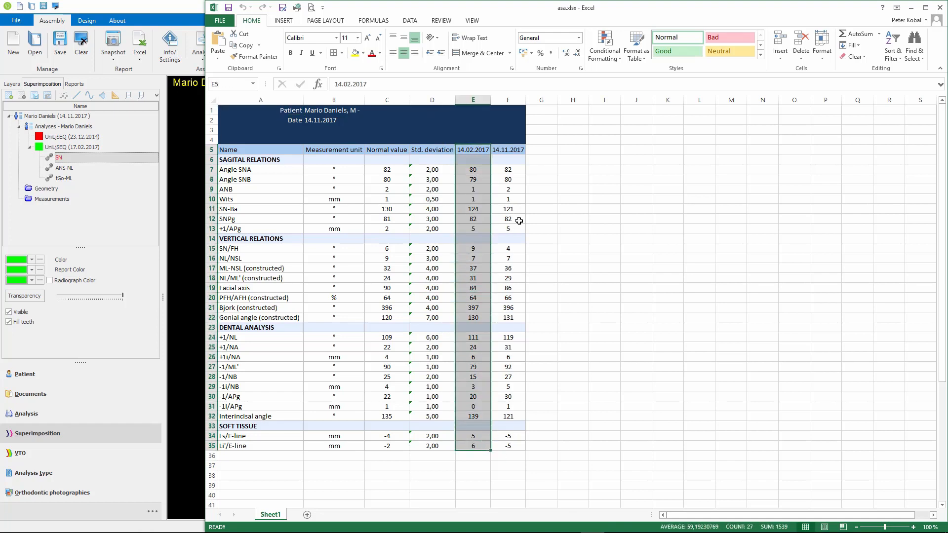
{"action": "left_click_drag", "start_coordinate": [508, 150], "coordinate": [511, 445]}
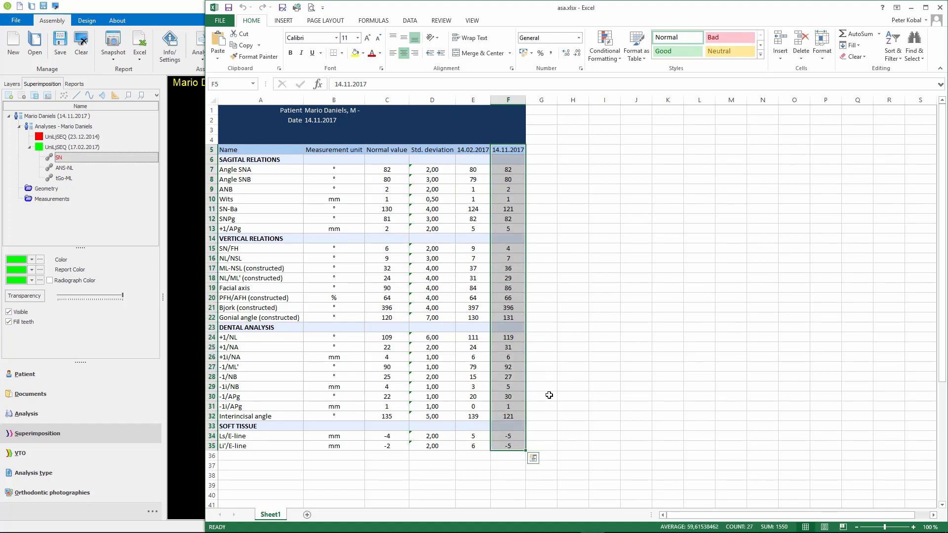
{"action": "left_click", "coordinate": [940, 7]}
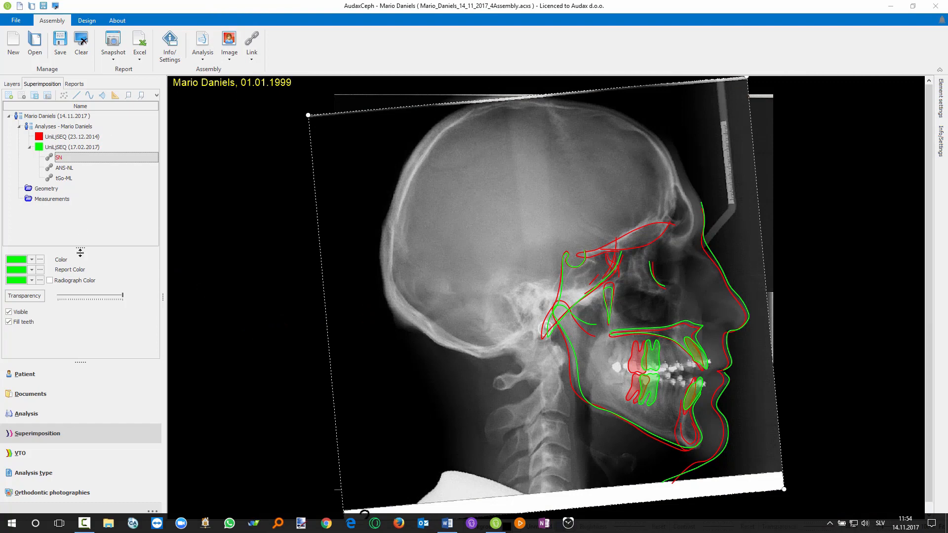
Delete the 14.11.2017 superimposition, the 14.11.2017 UniLjSEQ analysis and the 17.02.2017 lateral X-ray from the patient's documents.
{"action": "left_click", "coordinate": [64, 395]}
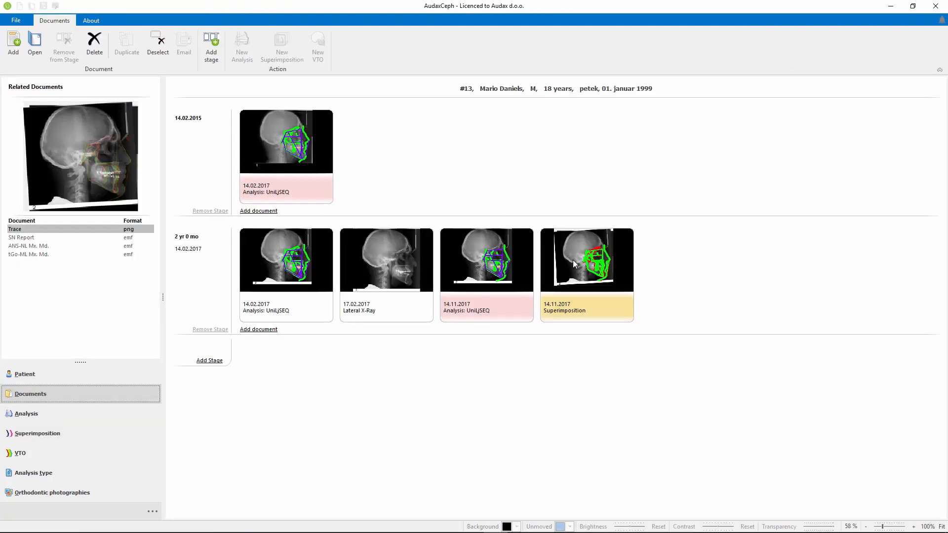
{"action": "key", "text": "Delete"}
{"action": "left_click", "coordinate": [496, 308]}
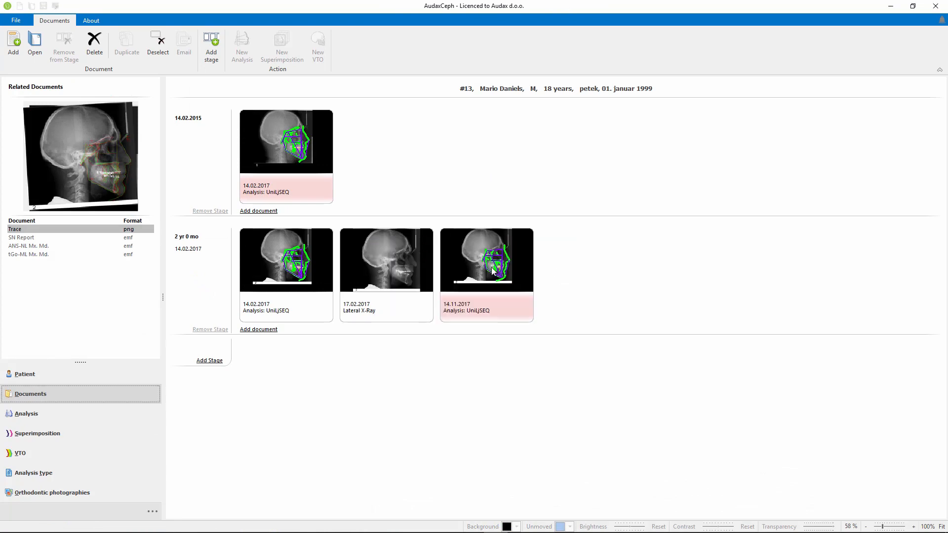
{"action": "left_click", "coordinate": [489, 264]}
{"action": "key", "text": "Delete"}
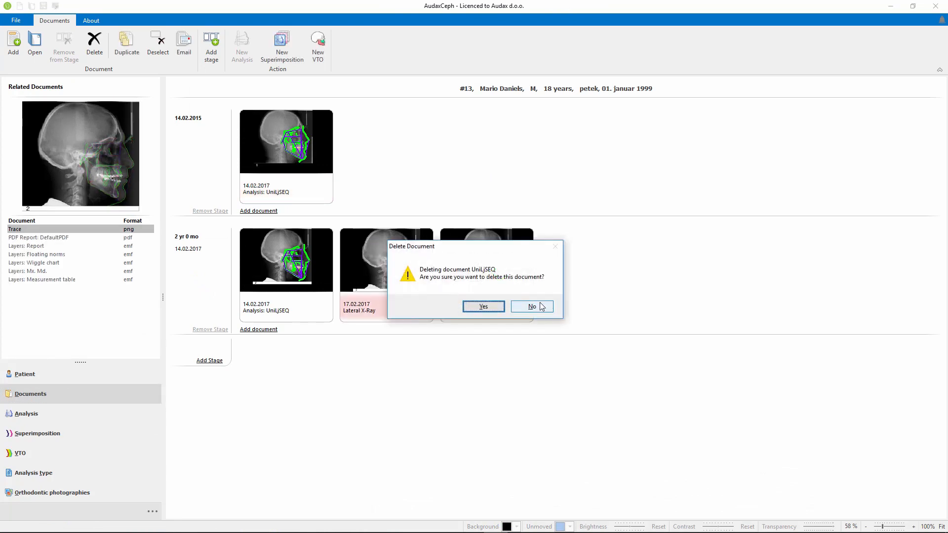
{"action": "left_click", "coordinate": [483, 307]}
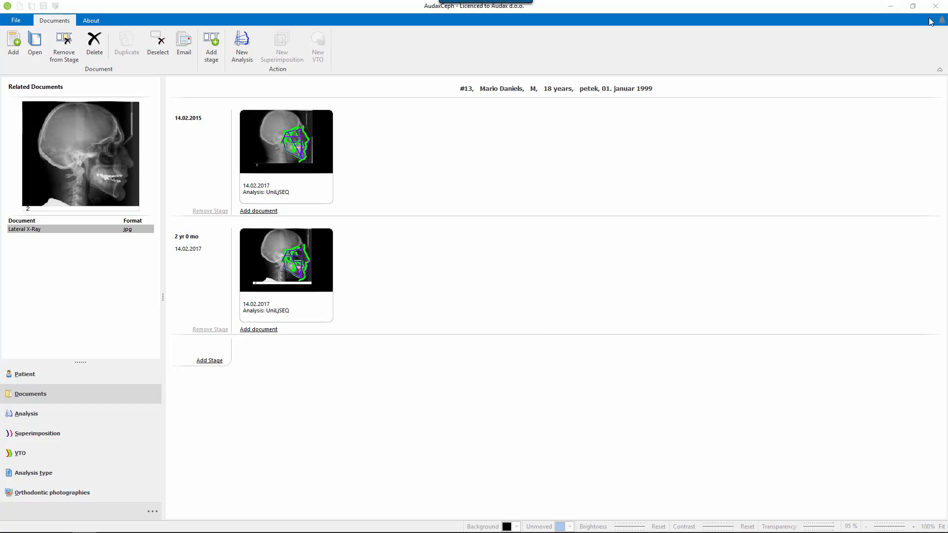
Select the 26-year-old patient, preview both Ricketts-Oppermann analyses and open the one dated 14.09.2016.
{"action": "left_click", "coordinate": [39, 380]}
{"action": "left_click", "coordinate": [42, 156]}
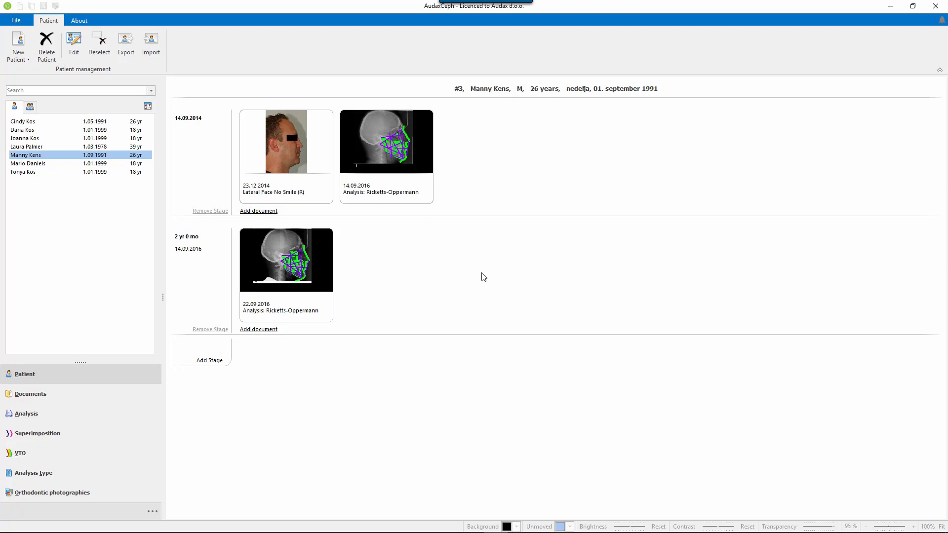
{"action": "left_click", "coordinate": [399, 152]}
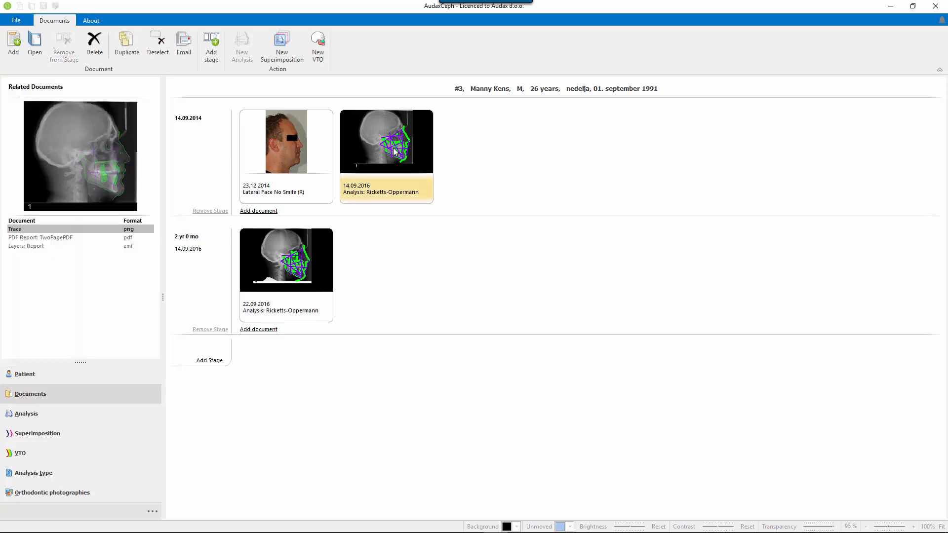
{"action": "left_click", "coordinate": [290, 256]}
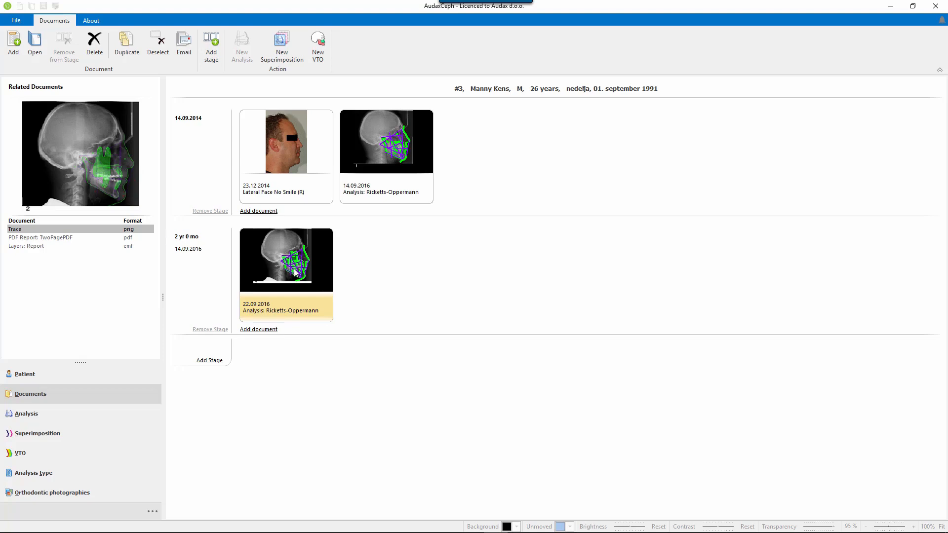
{"action": "left_click", "coordinate": [395, 143]}
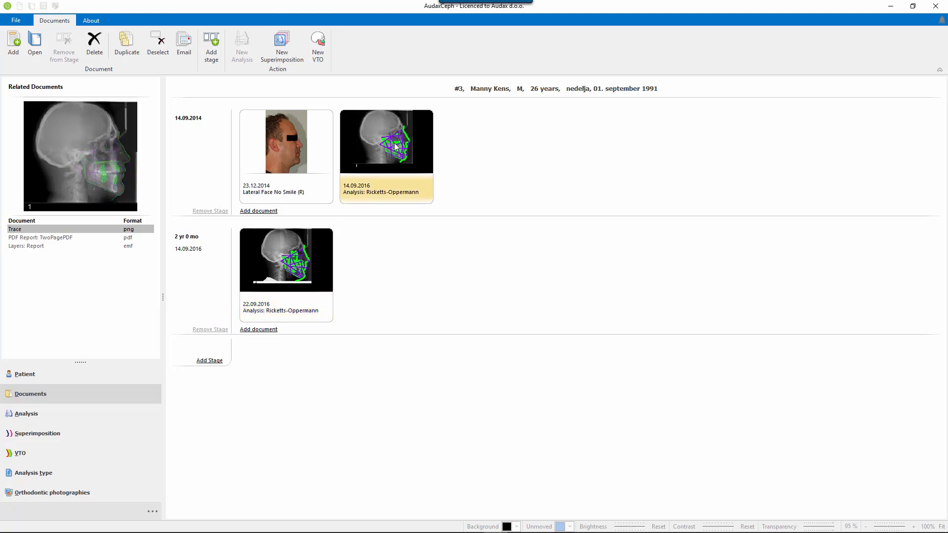
{"action": "double_click", "coordinate": [394, 143]}
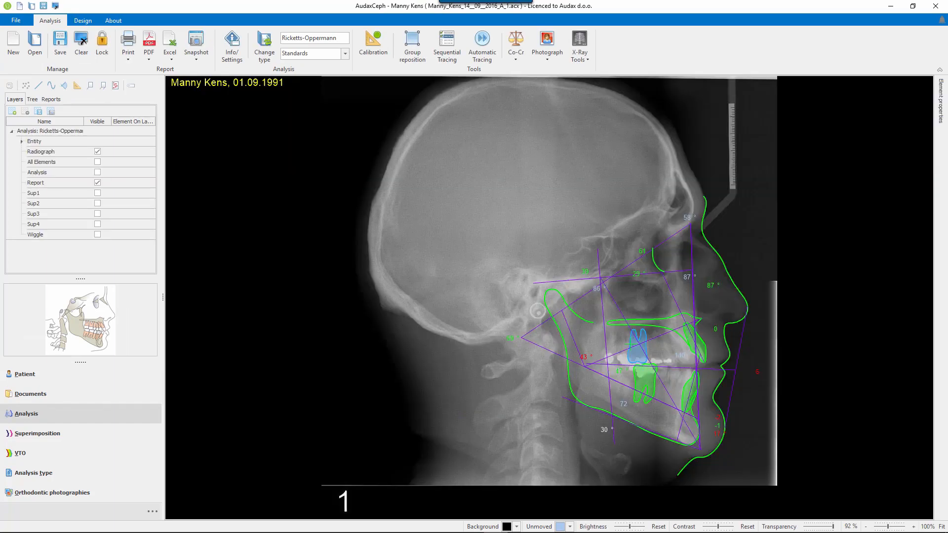
Check the length and width of the upper first molar in its tooth properties without changing them.
{"action": "right_click", "coordinate": [632, 345]}
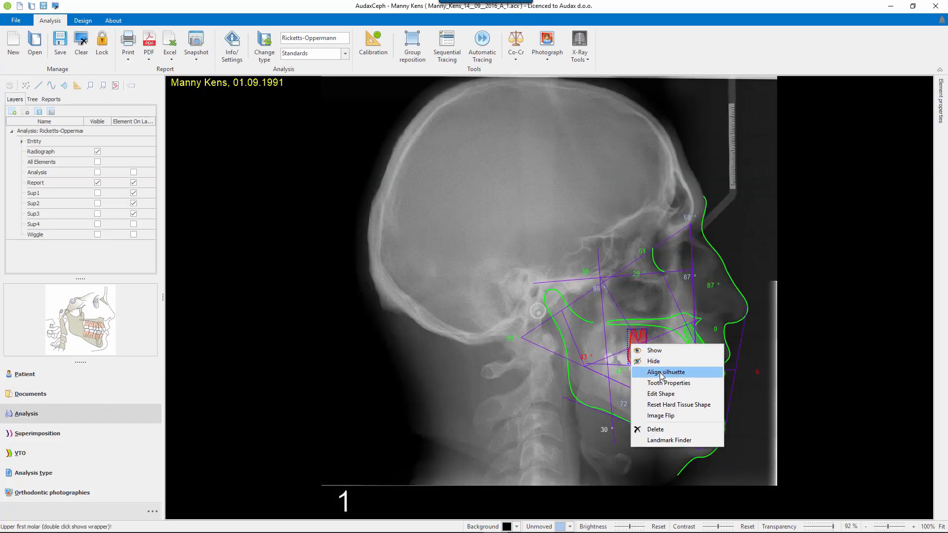
{"action": "left_click", "coordinate": [663, 383]}
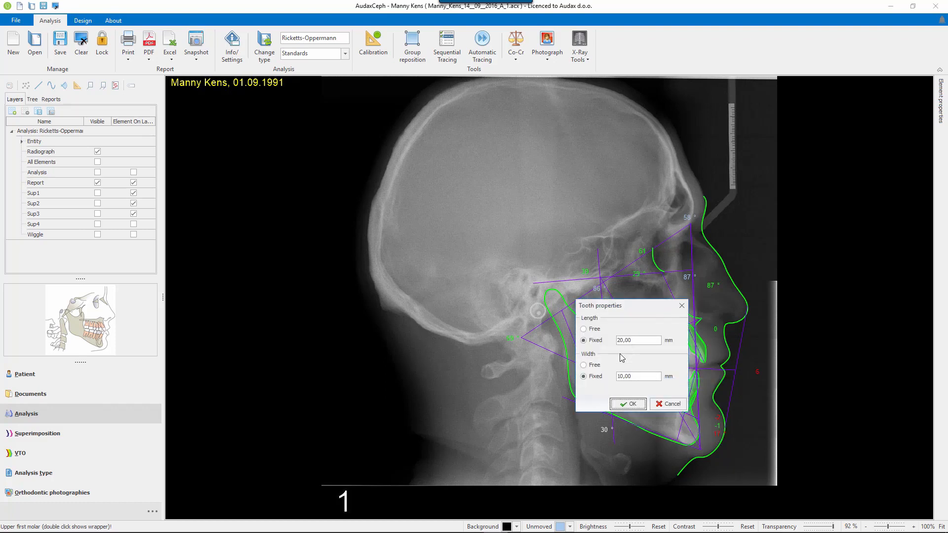
{"action": "left_click", "coordinate": [667, 406]}
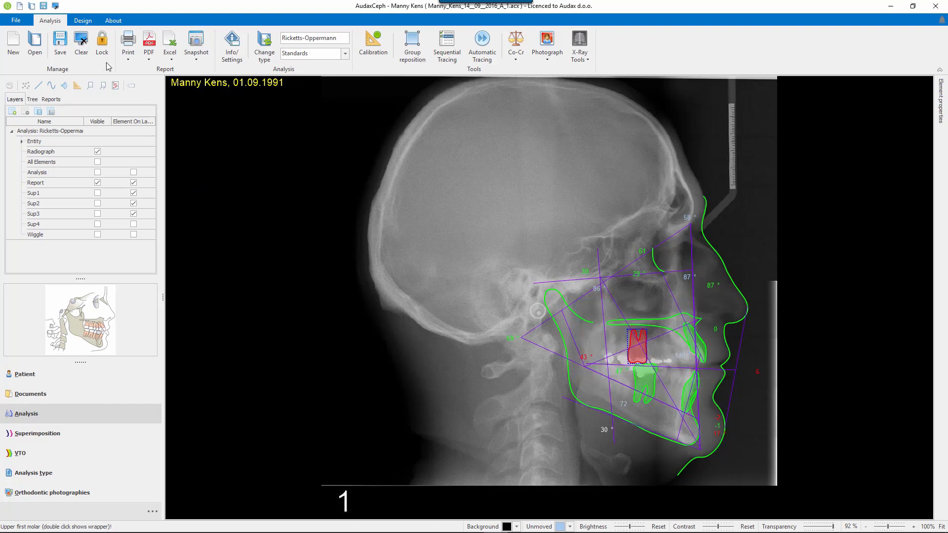
Open the 22.09.2016 Ricketts-Oppermann analysis without saving changes to the current one.
{"action": "left_click", "coordinate": [41, 38]}
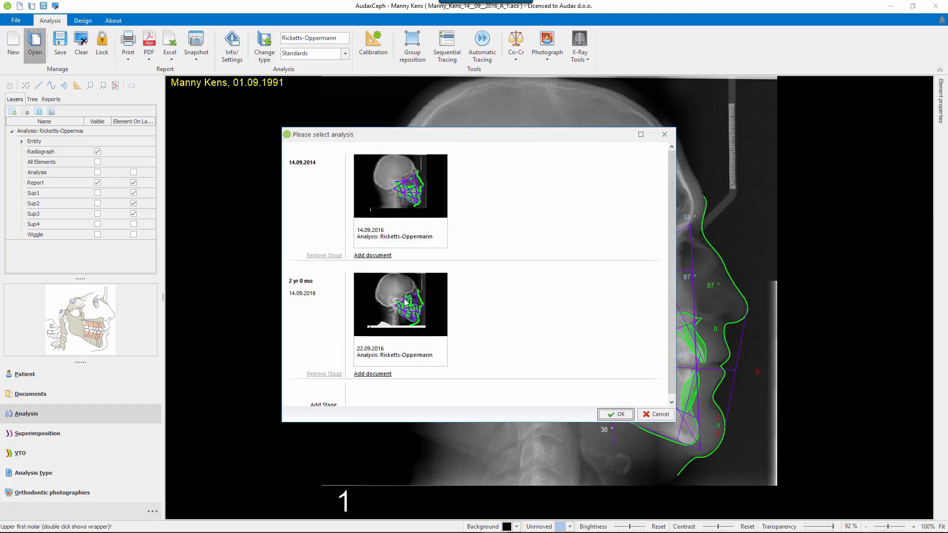
{"action": "left_click", "coordinate": [404, 298]}
{"action": "left_click", "coordinate": [621, 414]}
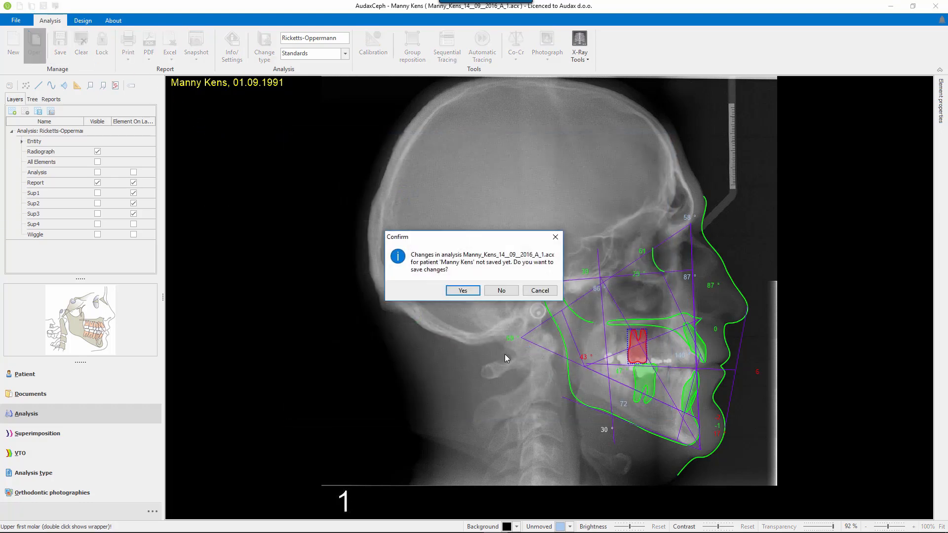
{"action": "left_click", "coordinate": [502, 291]}
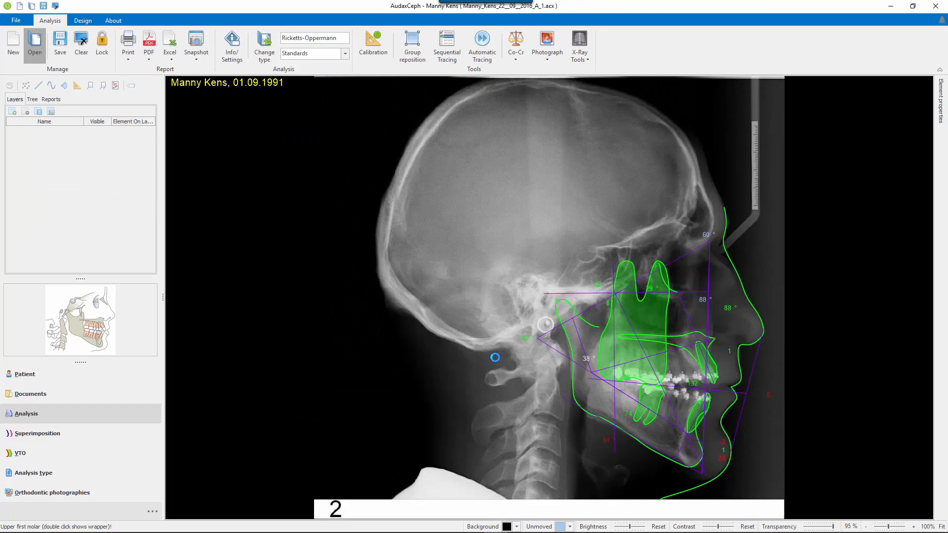
Set the upper first molar's fixed length to 20 mm and fixed width to 10 mm, and save the analysis.
{"action": "left_click", "coordinate": [664, 327]}
{"action": "right_click", "coordinate": [666, 326]}
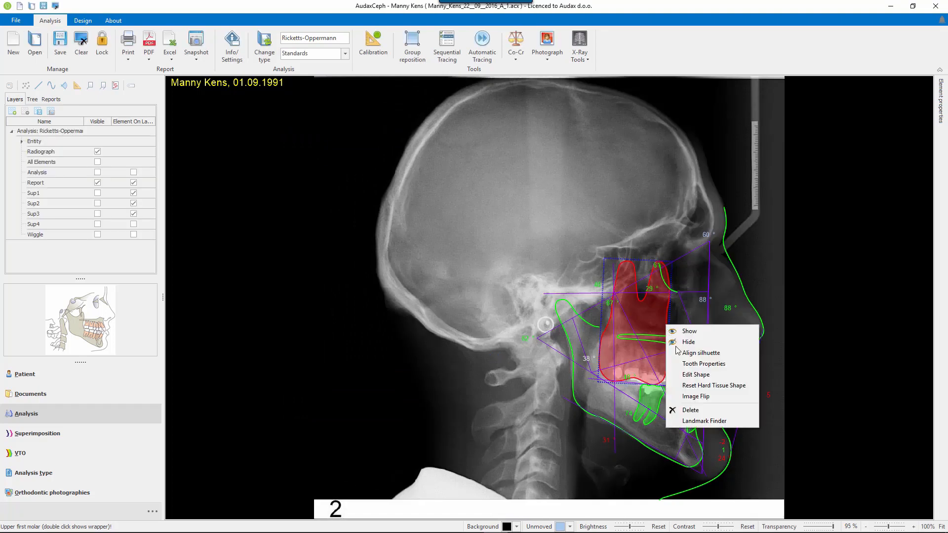
{"action": "left_click", "coordinate": [706, 365]}
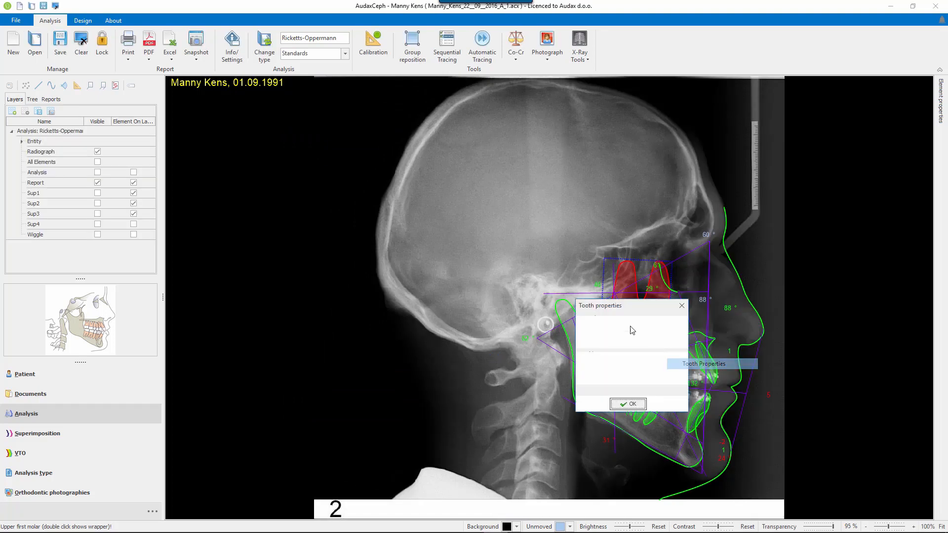
{"action": "left_click", "coordinate": [636, 340]}
{"action": "type", "text": "2"}
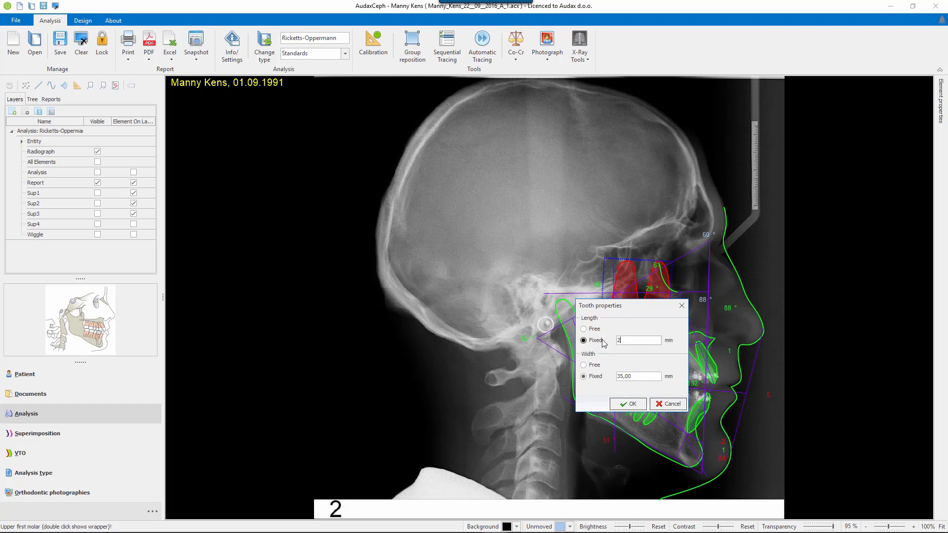
{"action": "type", "text": "0"}
{"action": "left_click", "coordinate": [592, 376]}
{"action": "type", "text": "10"}
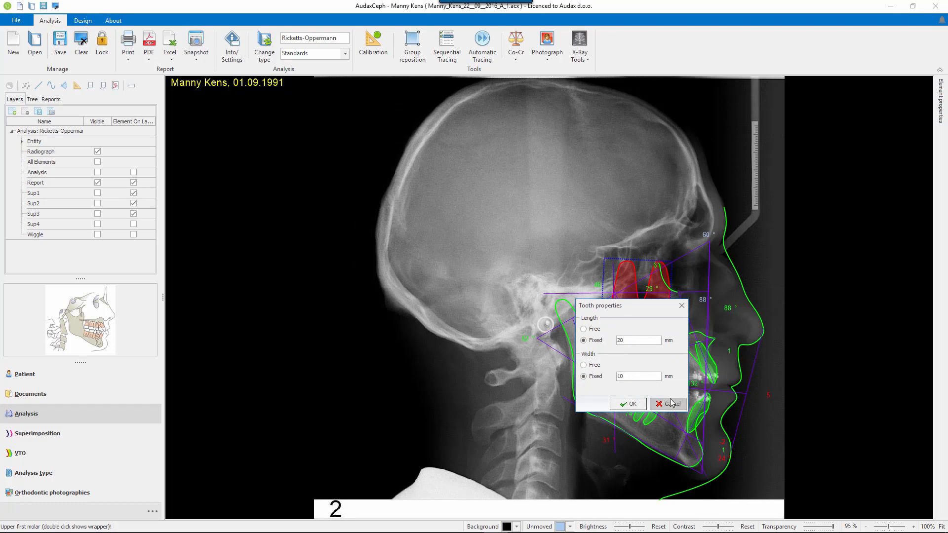
{"action": "left_click", "coordinate": [628, 404]}
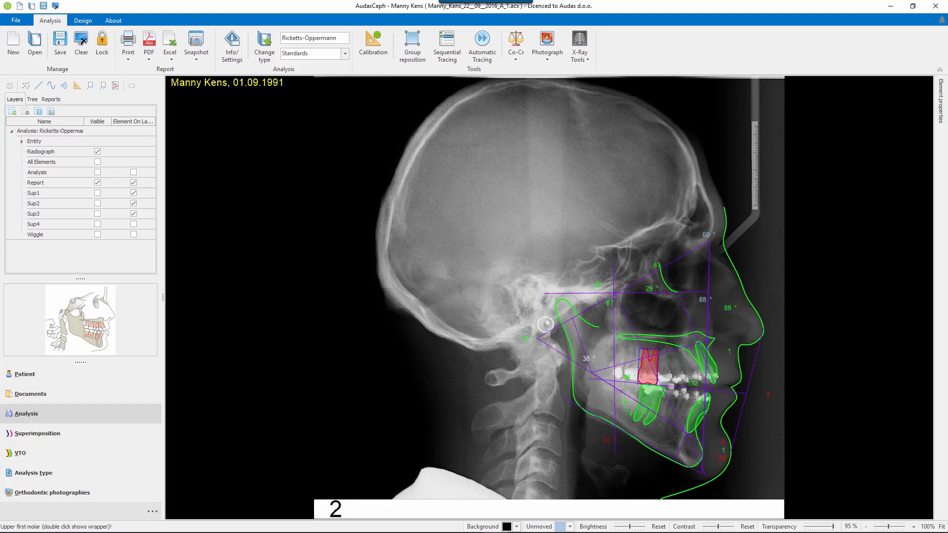
{"action": "left_click", "coordinate": [60, 39]}
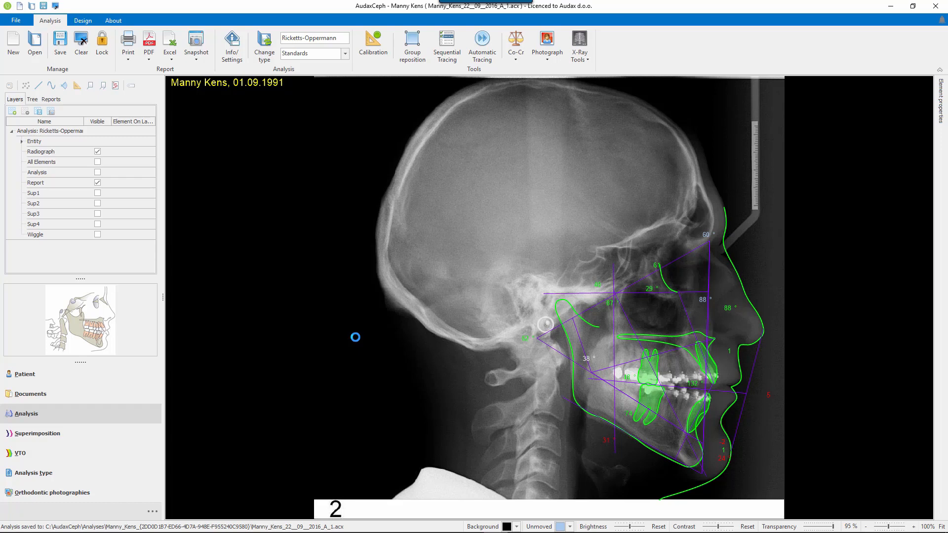
Create a superimposition of the 14.09.2016 and 22.09.2016 analyses from the patient's documents.
{"action": "left_click", "coordinate": [75, 397]}
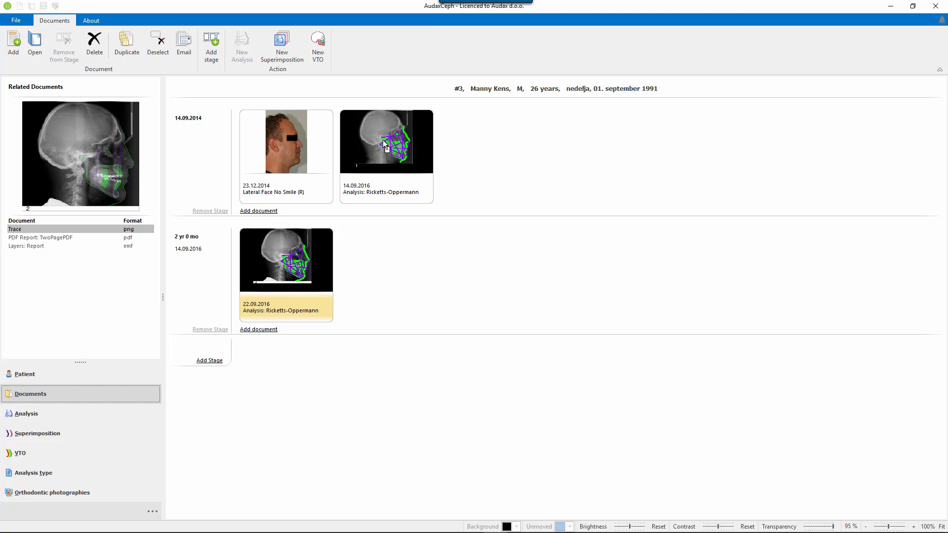
{"action": "left_click_drag", "start_coordinate": [383, 141], "coordinate": [383, 141]}
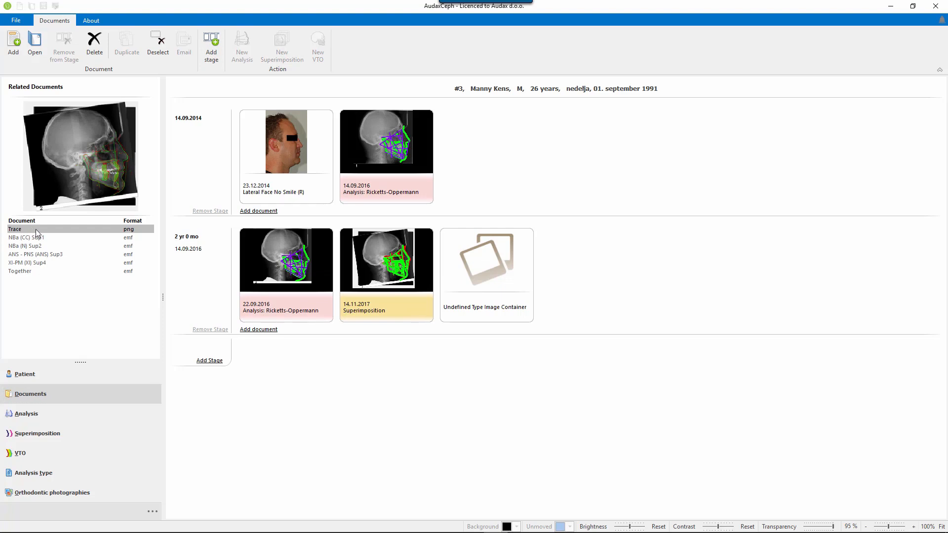
View the superimposition reports NBa (CC) Sup1, NBa (N) Sup2, ANS - PNS (ANS) Sup3 and XI-PM (XI) Sup4.
{"action": "left_click", "coordinate": [50, 238]}
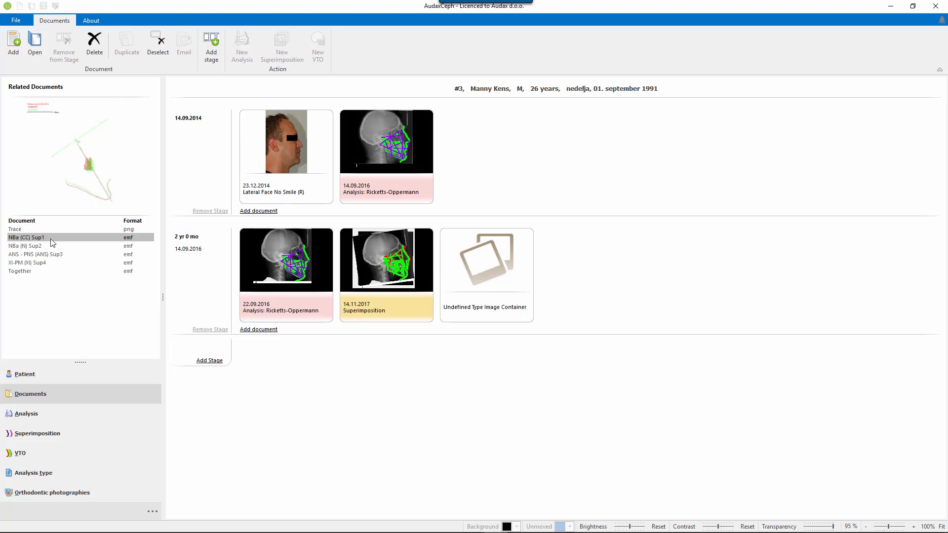
{"action": "double_click", "coordinate": [50, 239]}
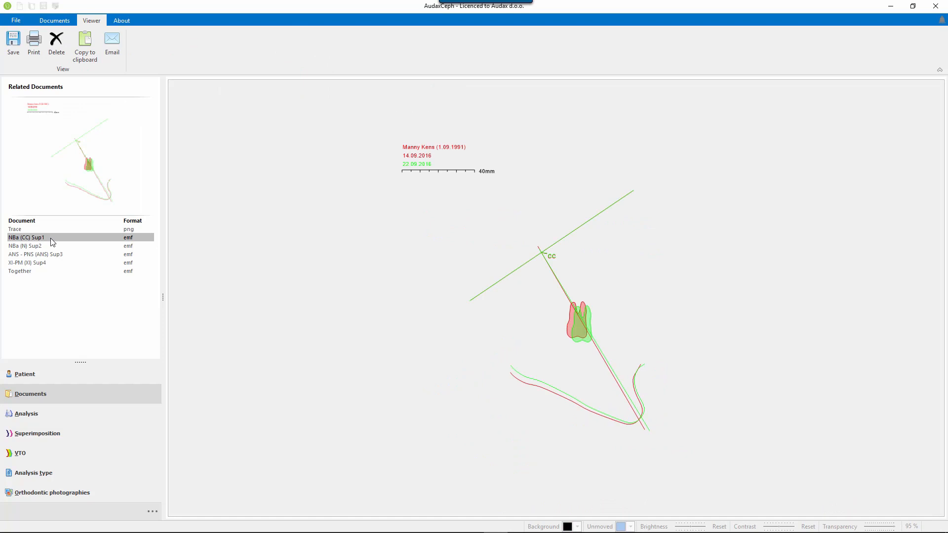
{"action": "left_click", "coordinate": [46, 247]}
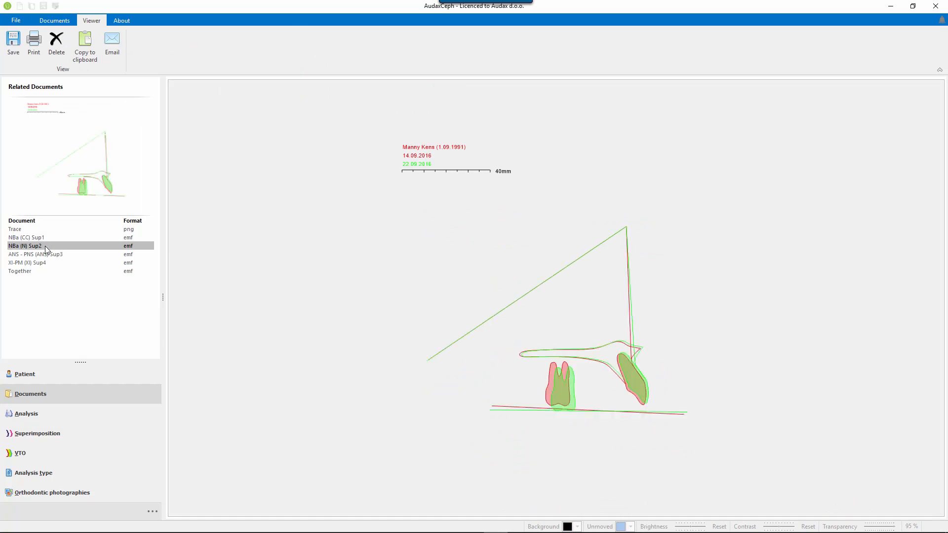
{"action": "left_click", "coordinate": [48, 255]}
{"action": "left_click", "coordinate": [48, 266]}
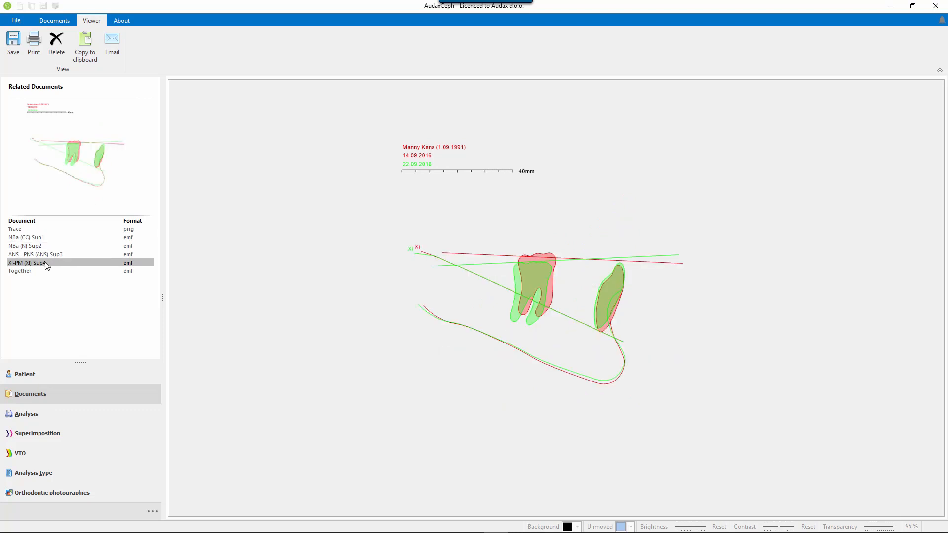
Copy the Together superimposition report and paste it below the existing tracing in the open Word document.
{"action": "left_click", "coordinate": [37, 274]}
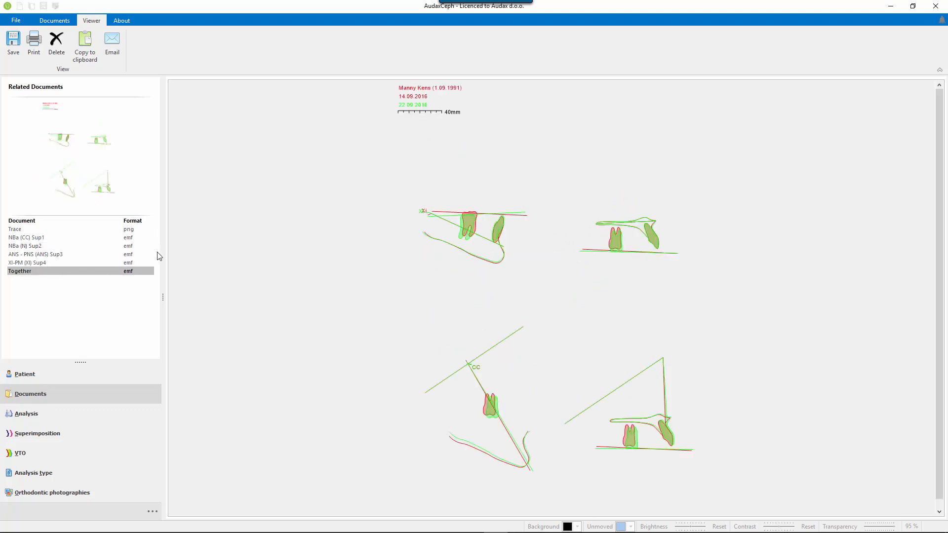
{"action": "left_click", "coordinate": [88, 49]}
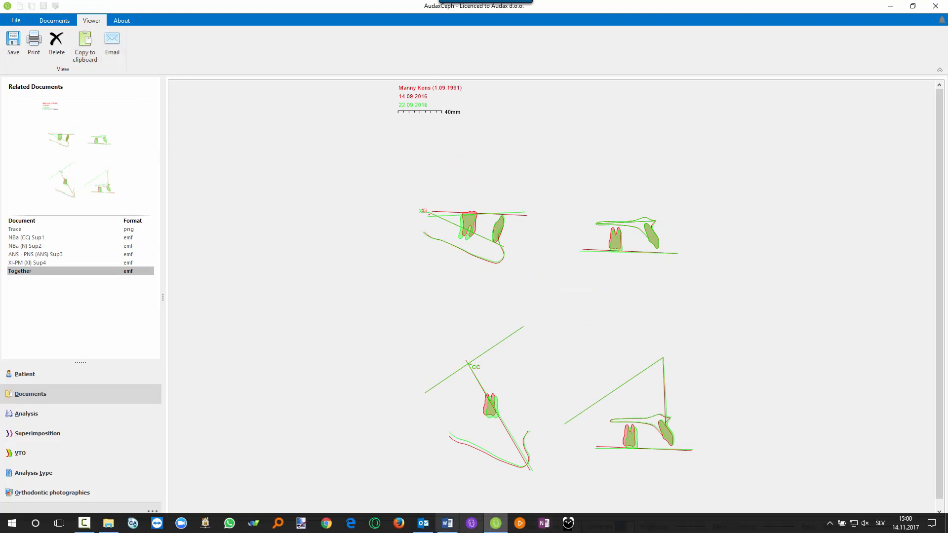
{"action": "left_click", "coordinate": [447, 523]}
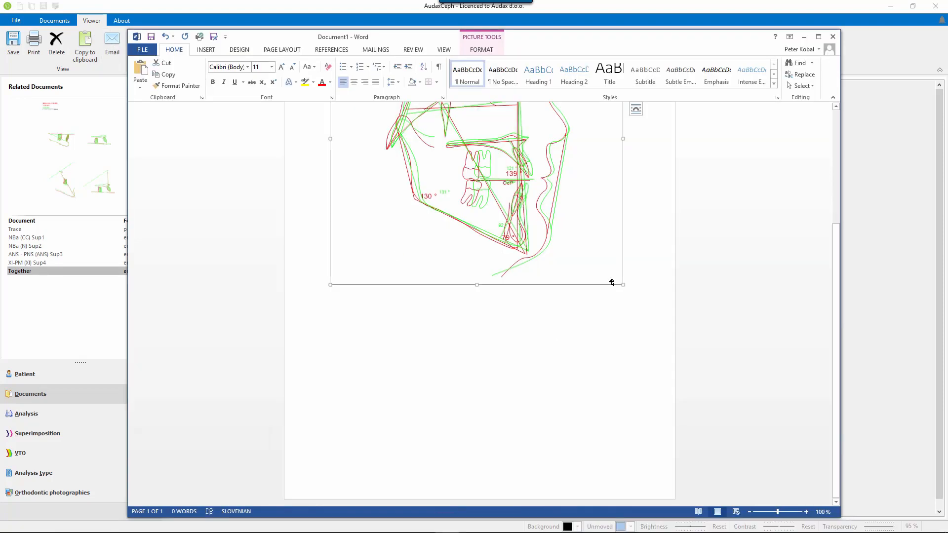
{"action": "left_click", "coordinate": [652, 281]}
{"action": "key", "text": "ctrl+v"}
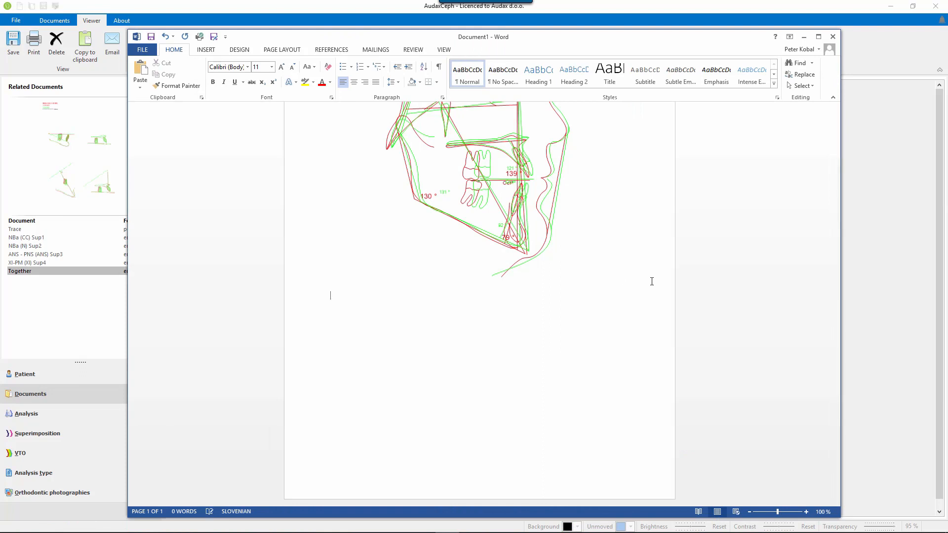
Enlarge the pasted Together picture slightly, and switch back to the patient's document overview in AudaxCeph.
{"action": "left_click", "coordinate": [544, 299]}
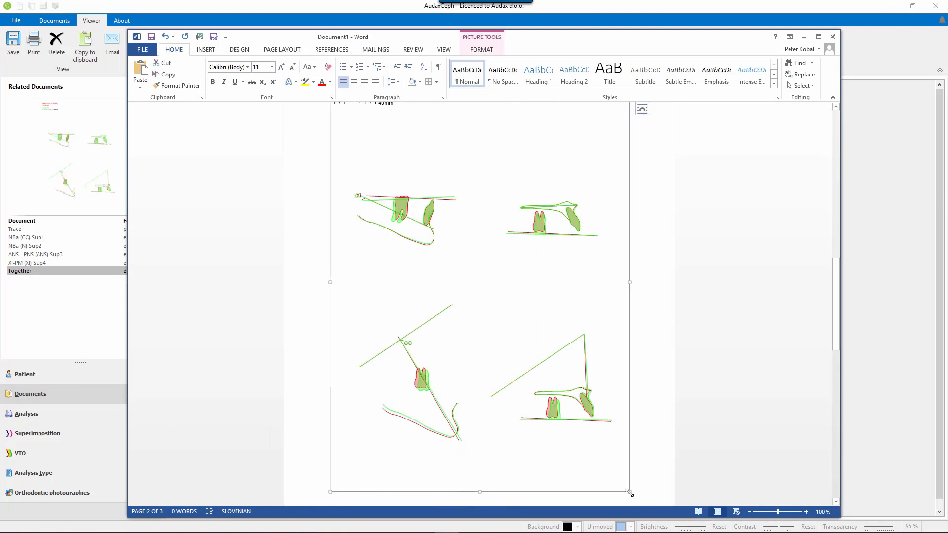
{"action": "left_click_drag", "start_coordinate": [630, 493], "coordinate": [640, 471]}
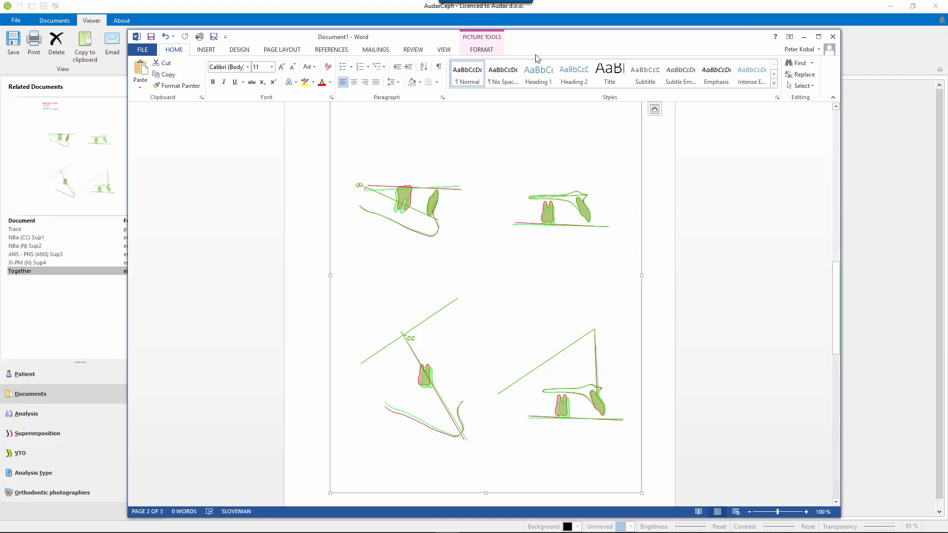
{"action": "left_click", "coordinate": [398, 9]}
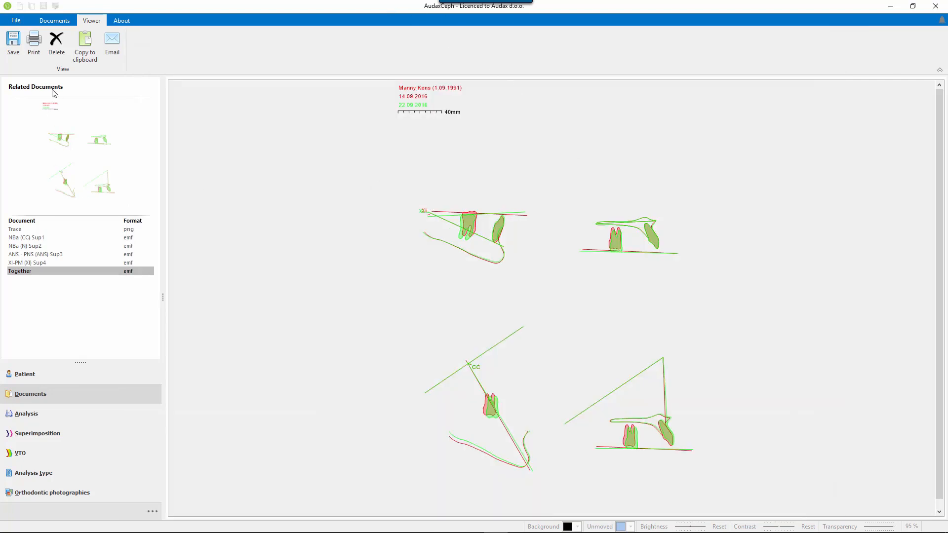
{"action": "left_click", "coordinate": [55, 20]}
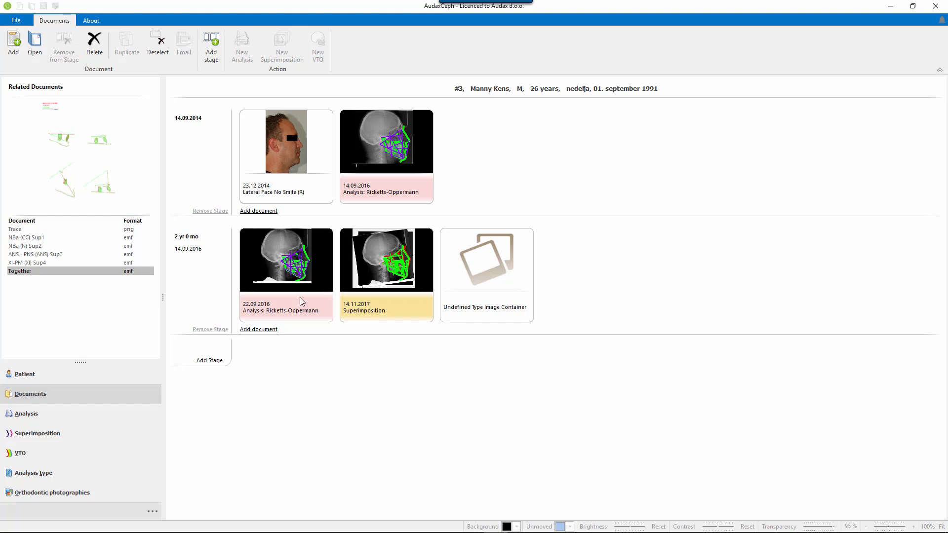
Open the Ricketts-Oppermann analysis type for editing.
{"action": "left_click", "coordinate": [70, 472]}
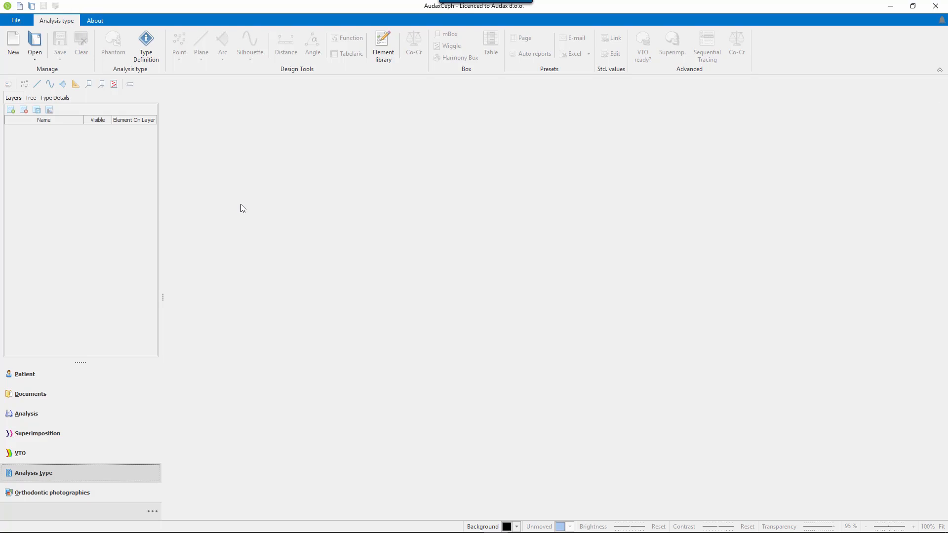
{"action": "left_click", "coordinate": [35, 42]}
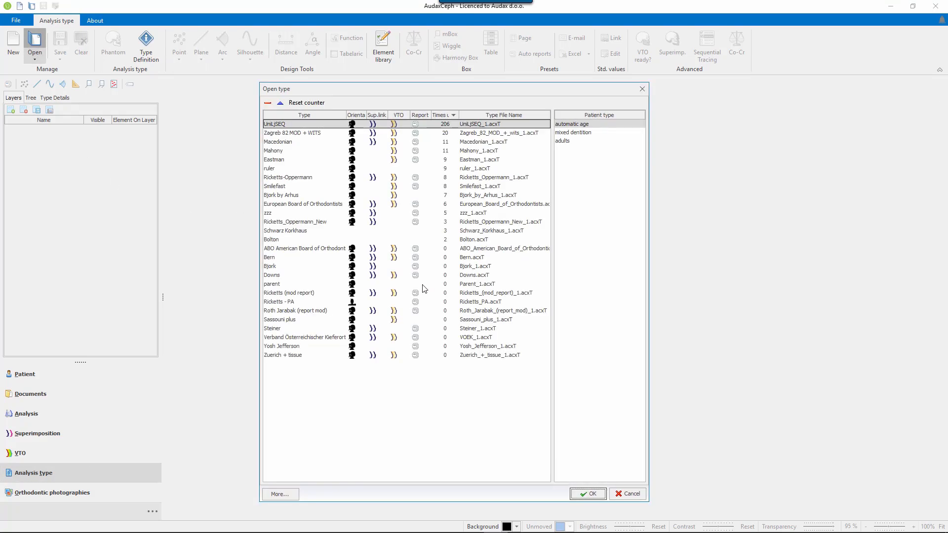
{"action": "left_click", "coordinate": [300, 177]}
{"action": "left_click", "coordinate": [587, 494]}
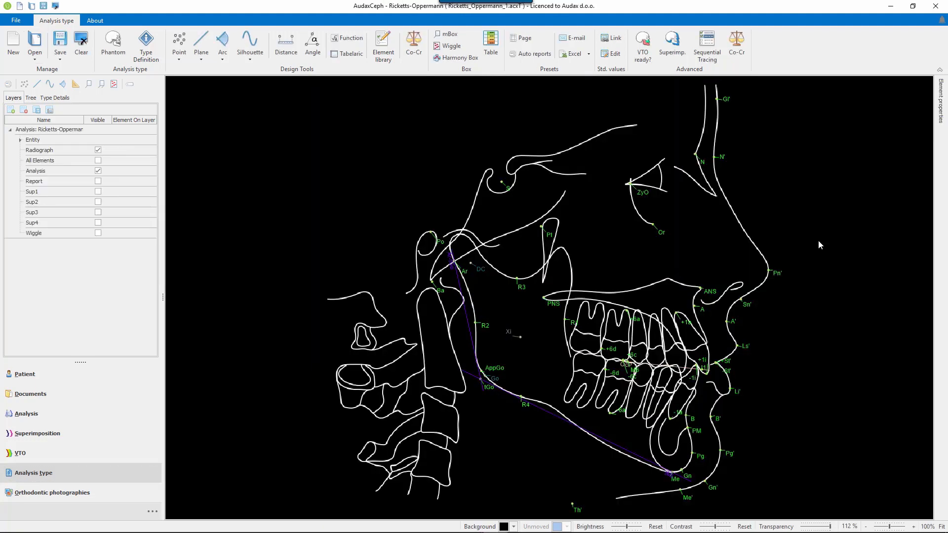
Examine the superimposition link definitions NBa (CC), NBa (N), ANS - PNS (ANS) and XI-PM (XI), and the layers in their combined report.
{"action": "left_click", "coordinate": [675, 43]}
{"action": "left_click_drag", "start_coordinate": [348, 142], "coordinate": [454, 157]}
{"action": "left_click", "coordinate": [324, 203]}
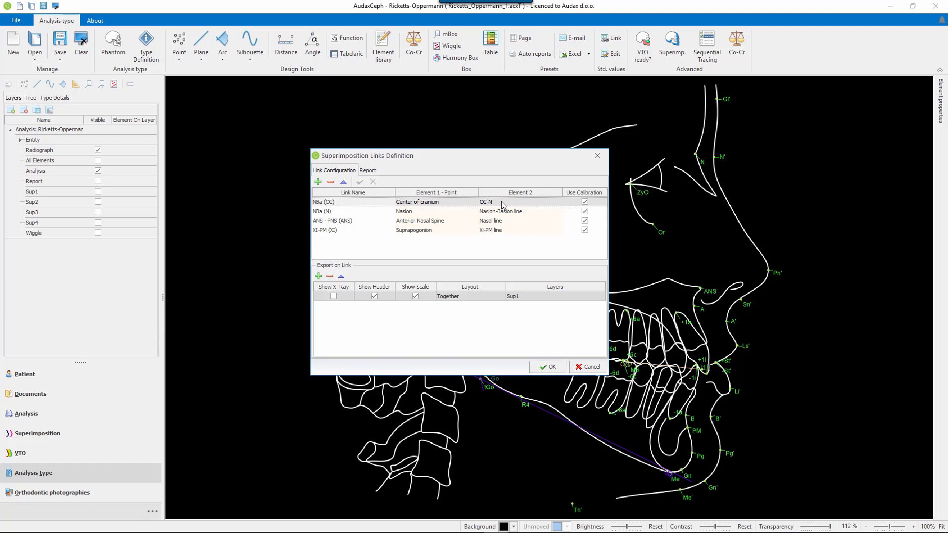
{"action": "left_click", "coordinate": [510, 211]}
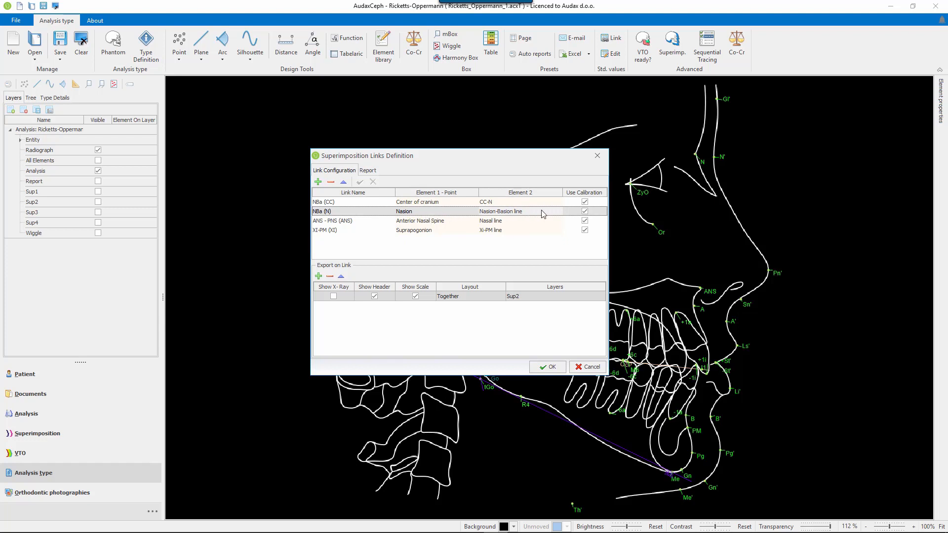
{"action": "left_click", "coordinate": [429, 223]}
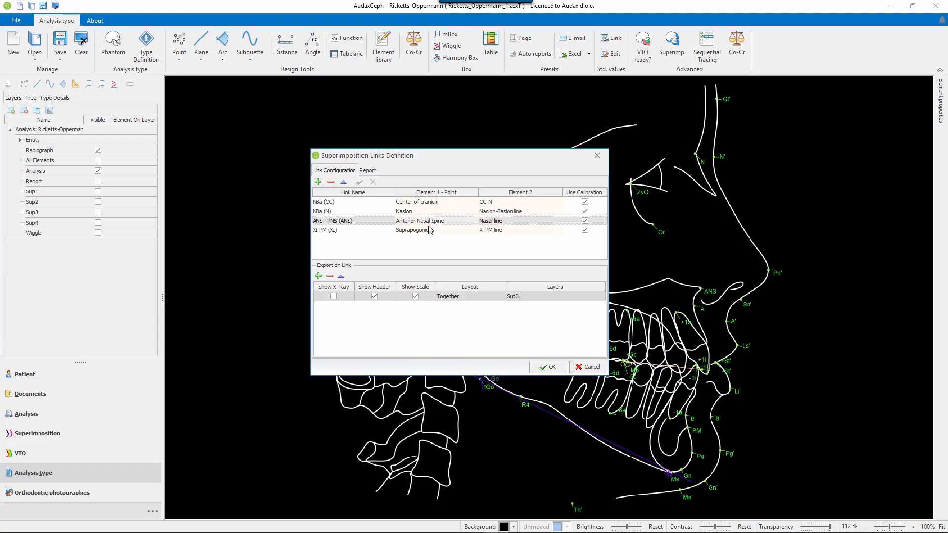
{"action": "left_click", "coordinate": [428, 231]}
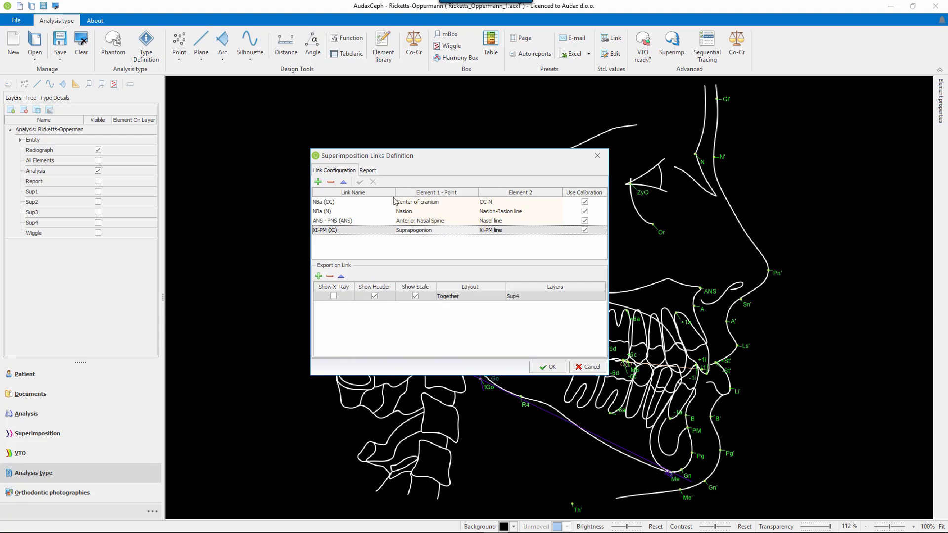
{"action": "left_click", "coordinate": [368, 170]}
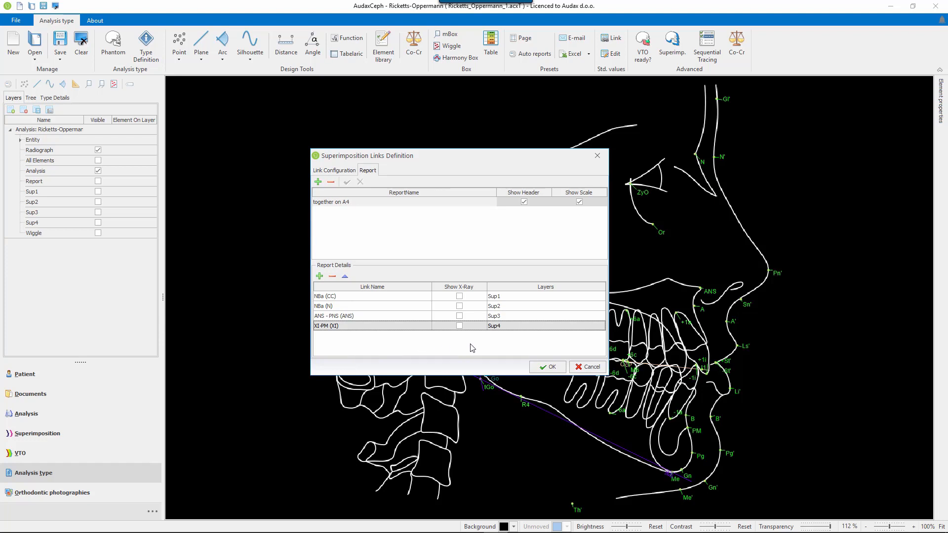
{"action": "left_click", "coordinate": [554, 367]}
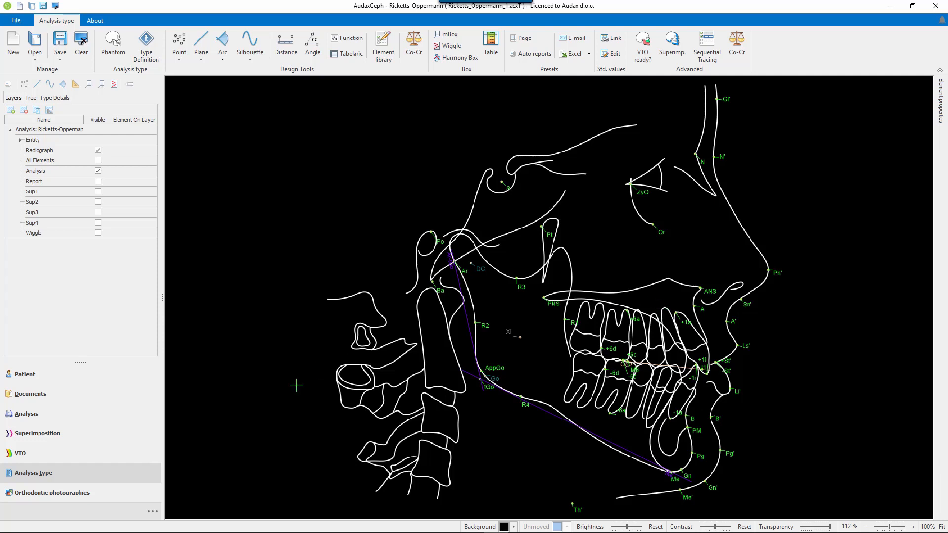
Reopen the 14.11.2017 superimposition from the patient's documents and view it with the NBa (CC), NBa (N) and ANS - PNS (ANS) links.
{"action": "left_click", "coordinate": [43, 400]}
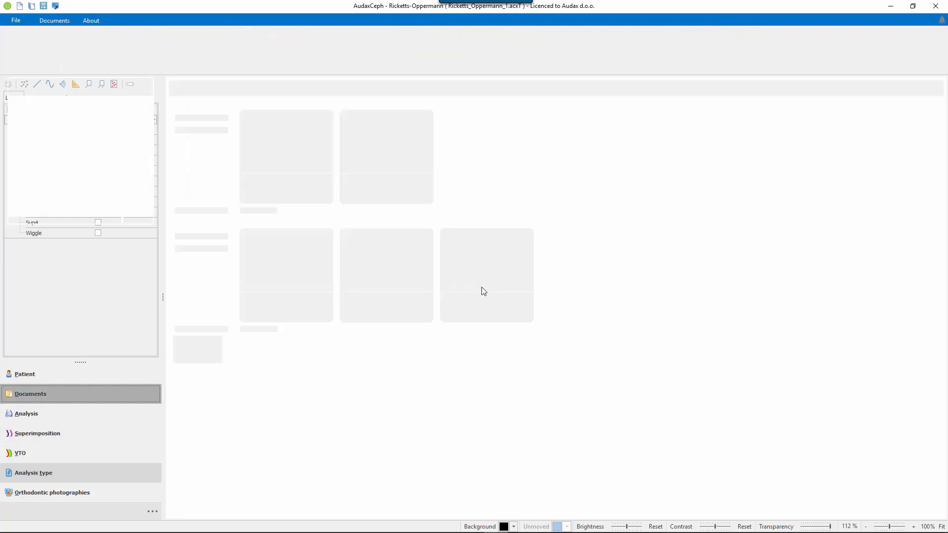
{"action": "double_click", "coordinate": [396, 270]}
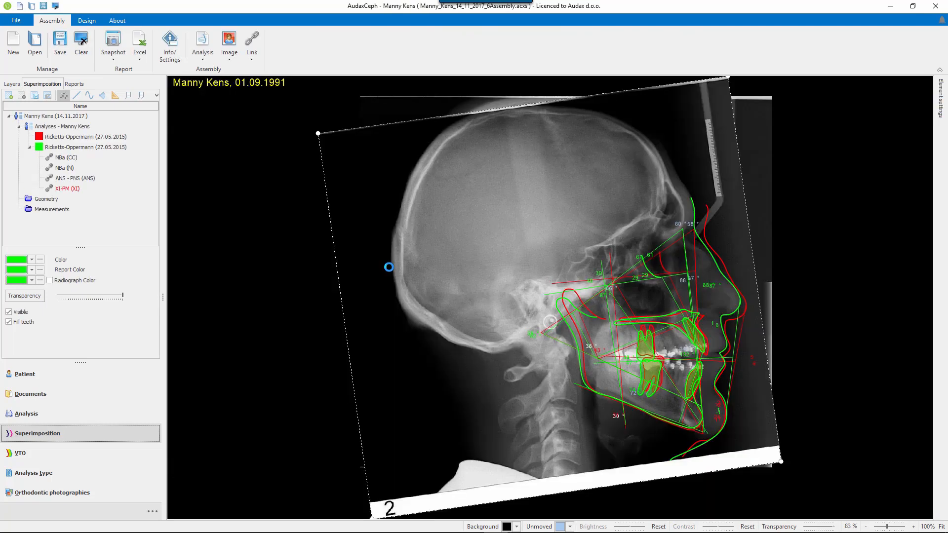
{"action": "left_click", "coordinate": [66, 158]}
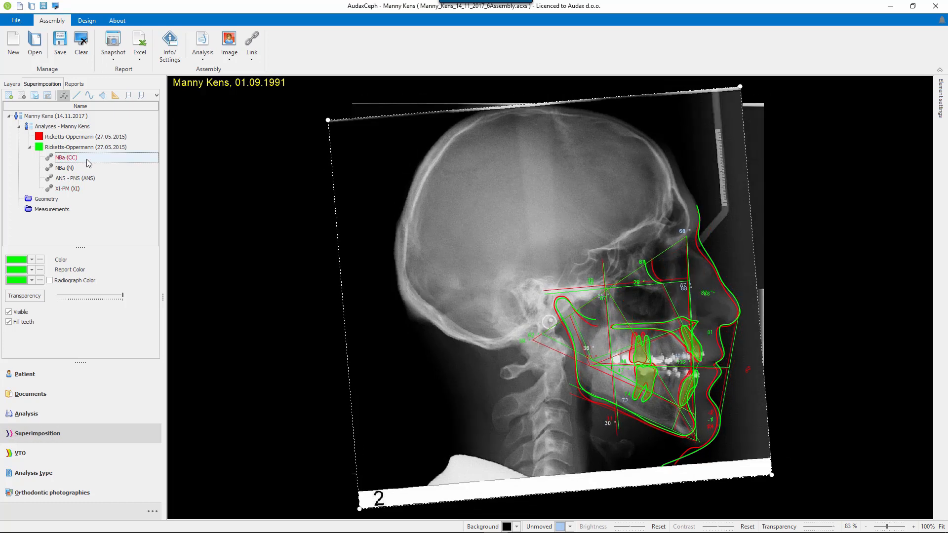
{"action": "left_click", "coordinate": [68, 170]}
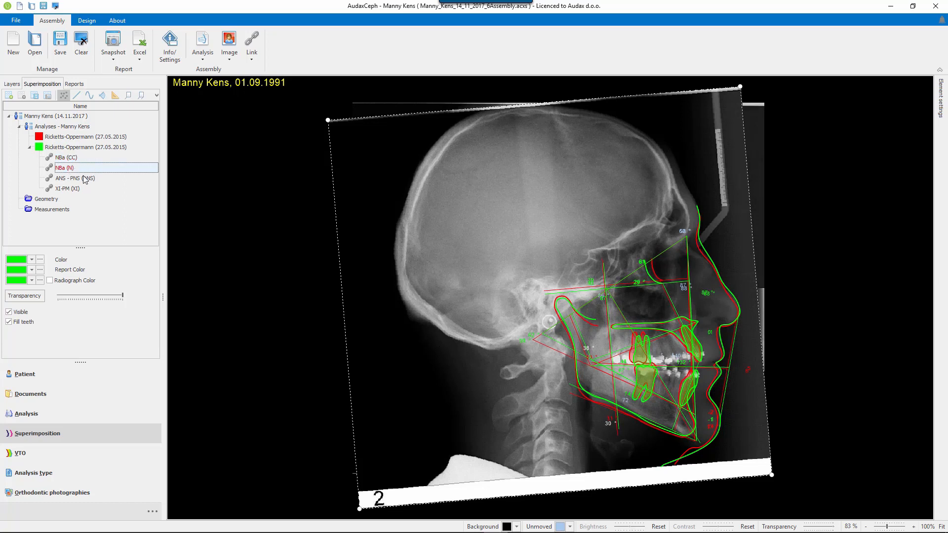
{"action": "left_click", "coordinate": [81, 181]}
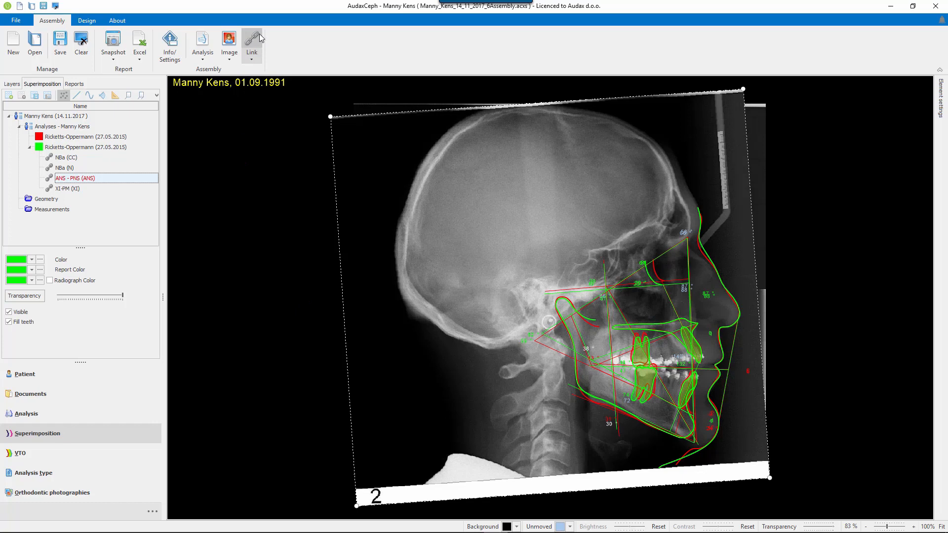
Show the Analysis layers and hide the Report layers of both the 14.09.2016 and 22.09.2016 analyses.
{"action": "left_click", "coordinate": [12, 84]}
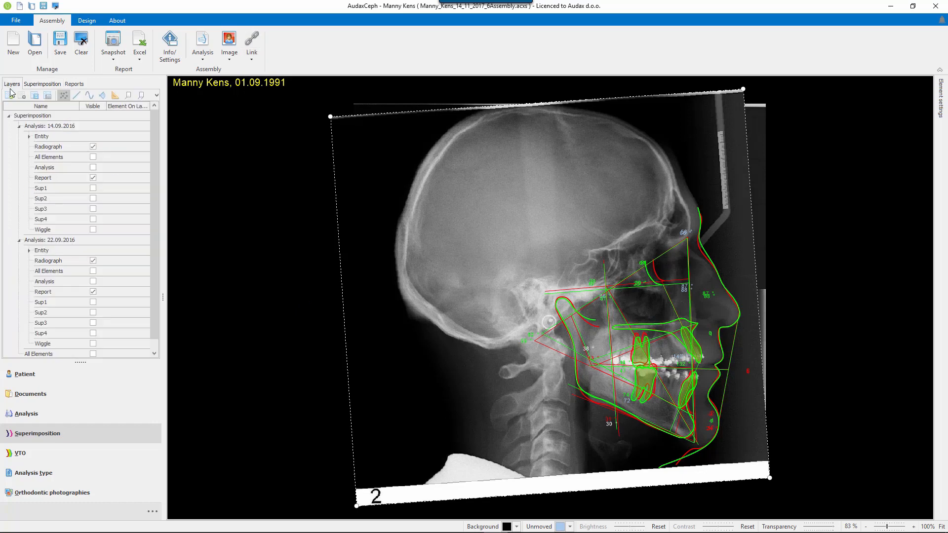
{"action": "left_click", "coordinate": [93, 167]}
{"action": "left_click", "coordinate": [93, 282]}
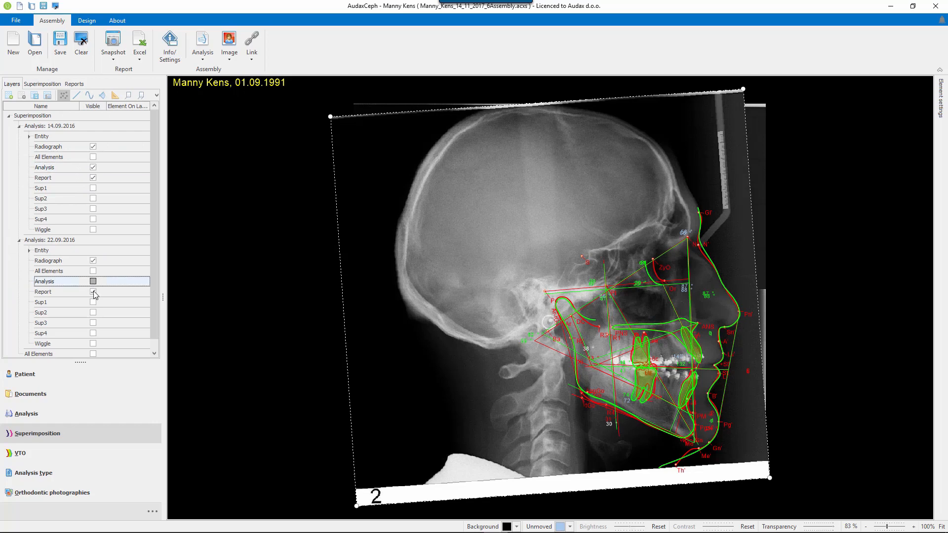
{"action": "left_click", "coordinate": [93, 292]}
{"action": "left_click", "coordinate": [93, 178]}
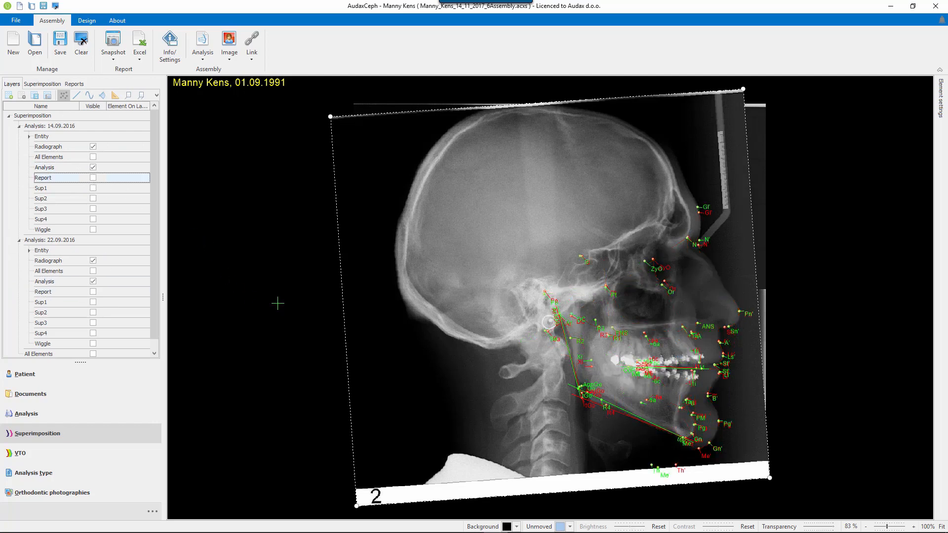
{"action": "scroll", "coordinate": [763, 295], "scroll_direction": "up", "scroll_amount": 3}
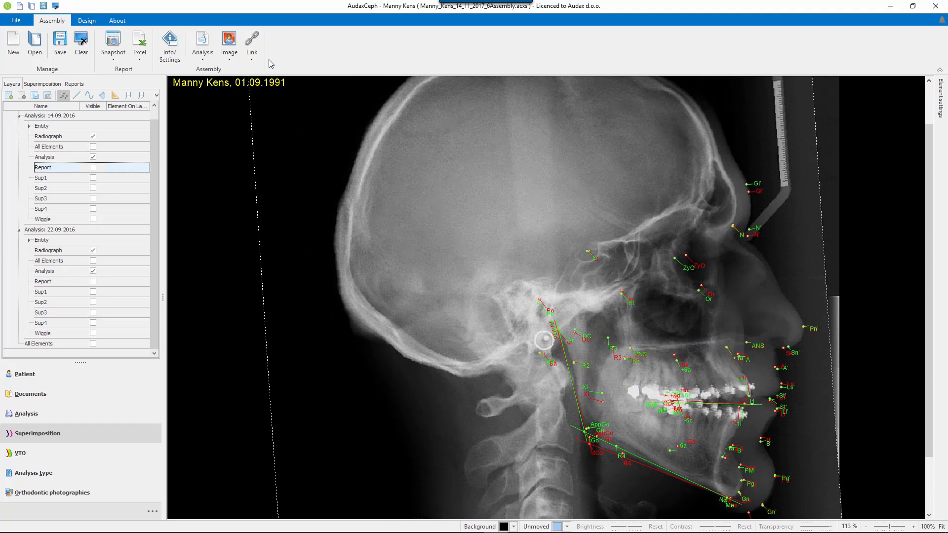
Start a new Point - Point link, picking Sella Turcica and Nasion on both the first and the dependant analysis.
{"action": "left_click", "coordinate": [252, 42]}
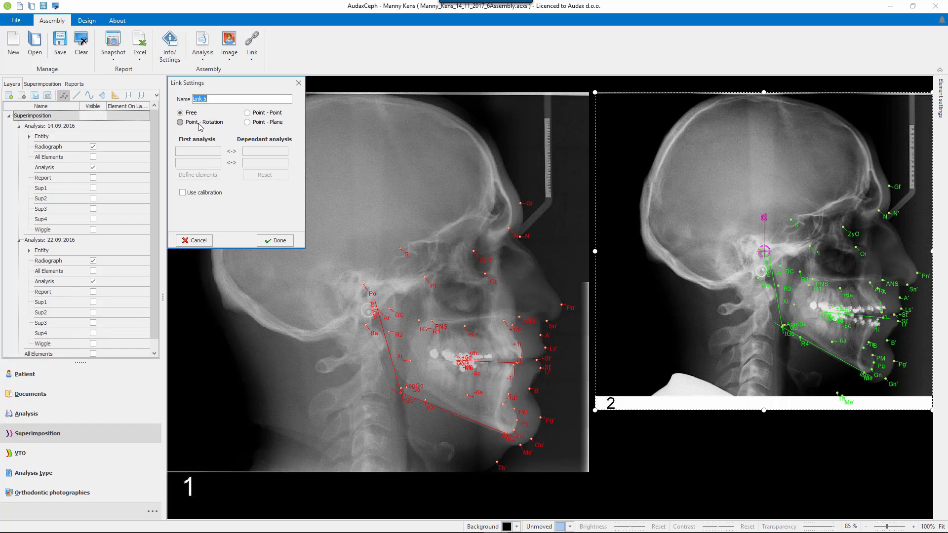
{"action": "left_click", "coordinate": [248, 116]}
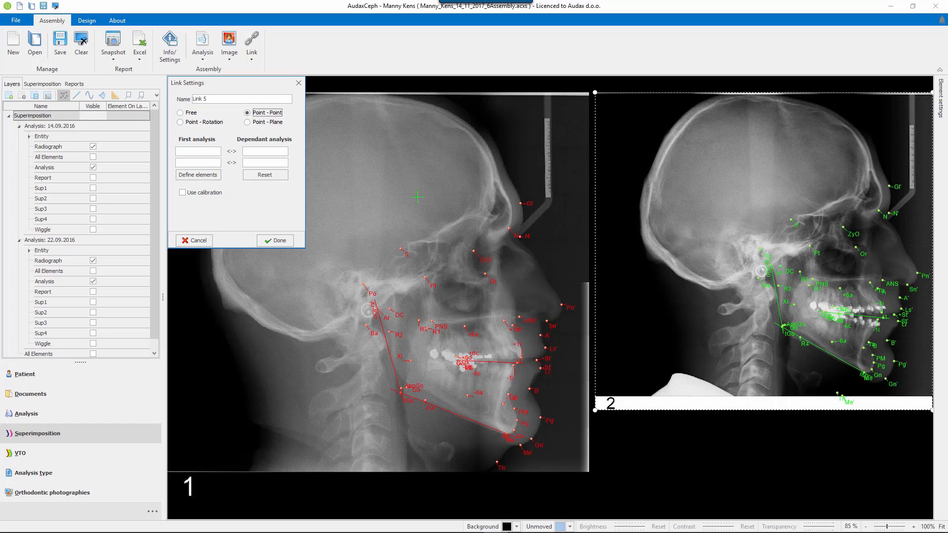
{"action": "left_click", "coordinate": [214, 176]}
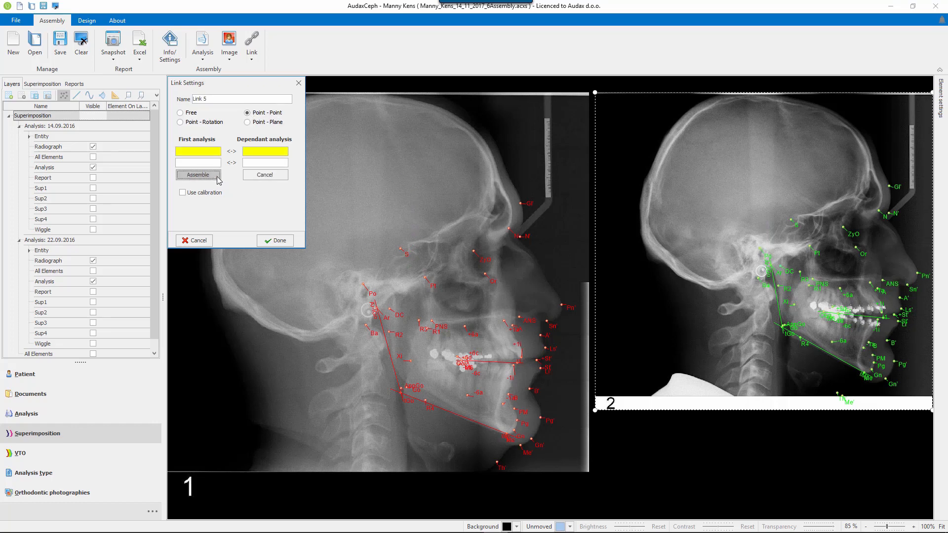
{"action": "left_click", "coordinate": [407, 254]}
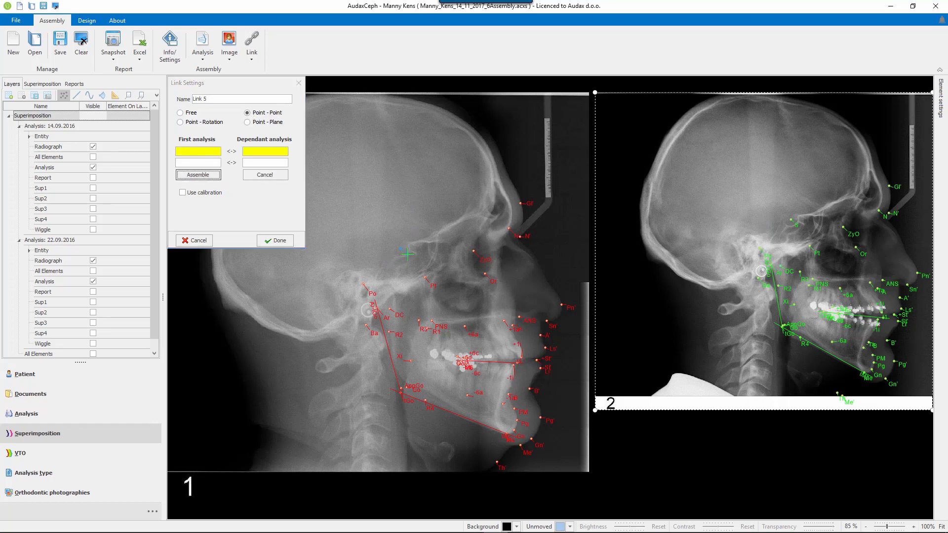
{"action": "left_click", "coordinate": [517, 235]}
{"action": "left_click", "coordinate": [202, 176]}
{"action": "left_click", "coordinate": [798, 227]}
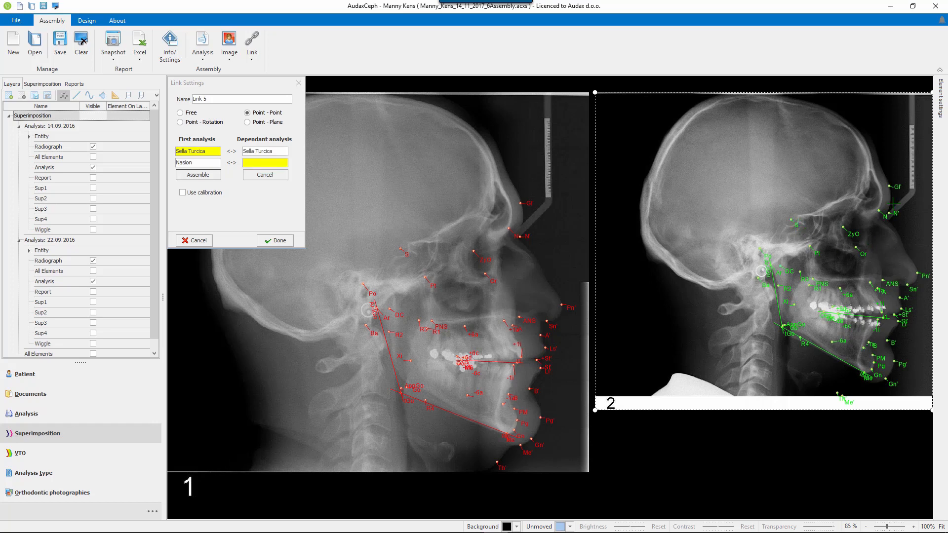
{"action": "left_click", "coordinate": [884, 216]}
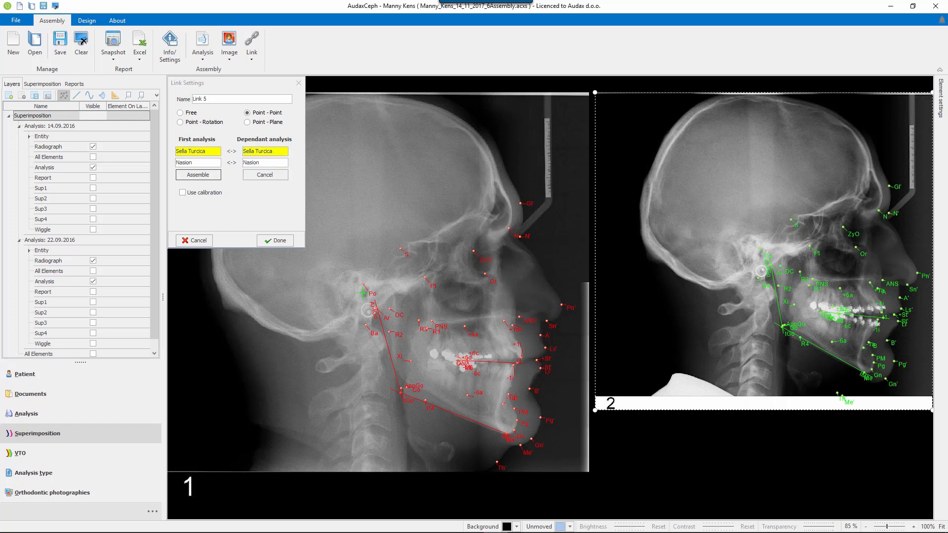
Enable calibration for the Sella Turcica–Nasion link, assemble the two analyses with the first set fixed, and finish the link.
{"action": "left_click", "coordinate": [182, 192]}
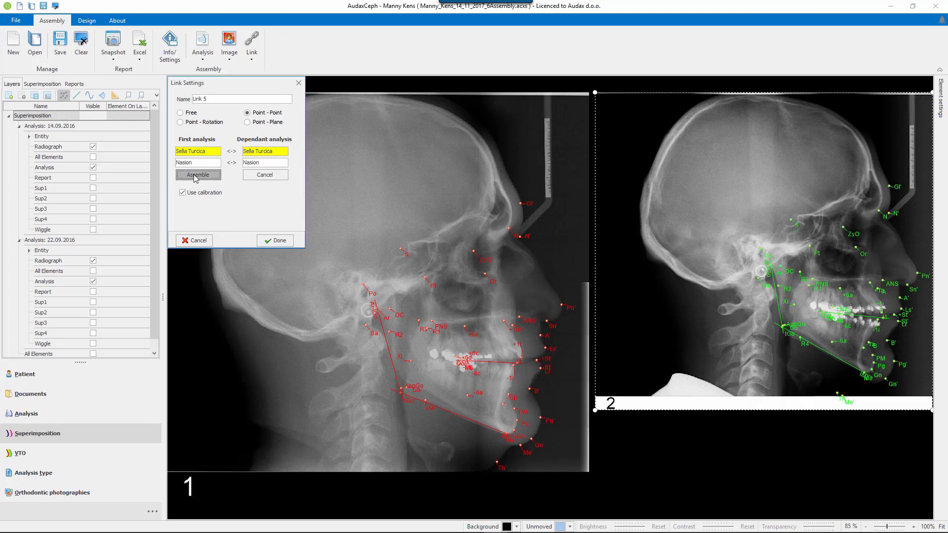
{"action": "left_click", "coordinate": [197, 174]}
{"action": "left_click", "coordinate": [243, 192]}
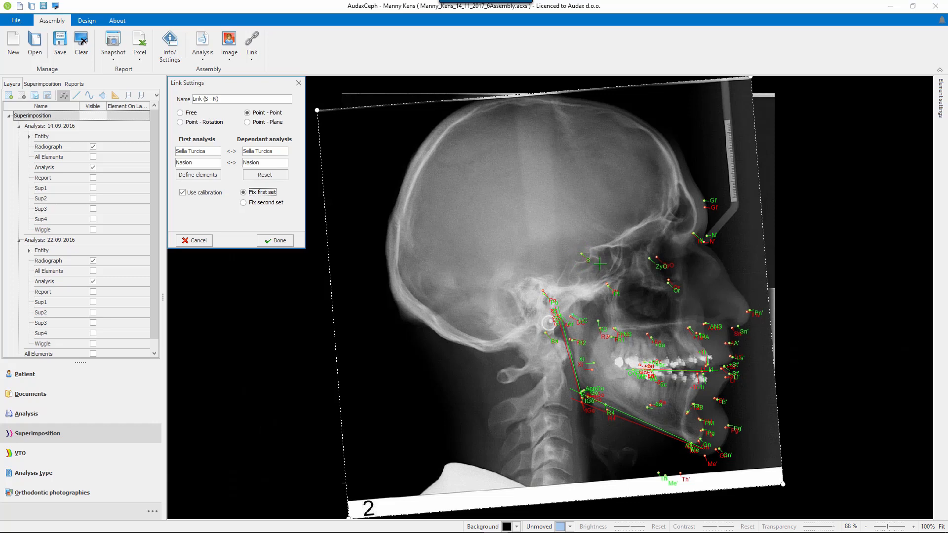
{"action": "scroll", "coordinate": [707, 232], "scroll_direction": "down", "scroll_amount": 1}
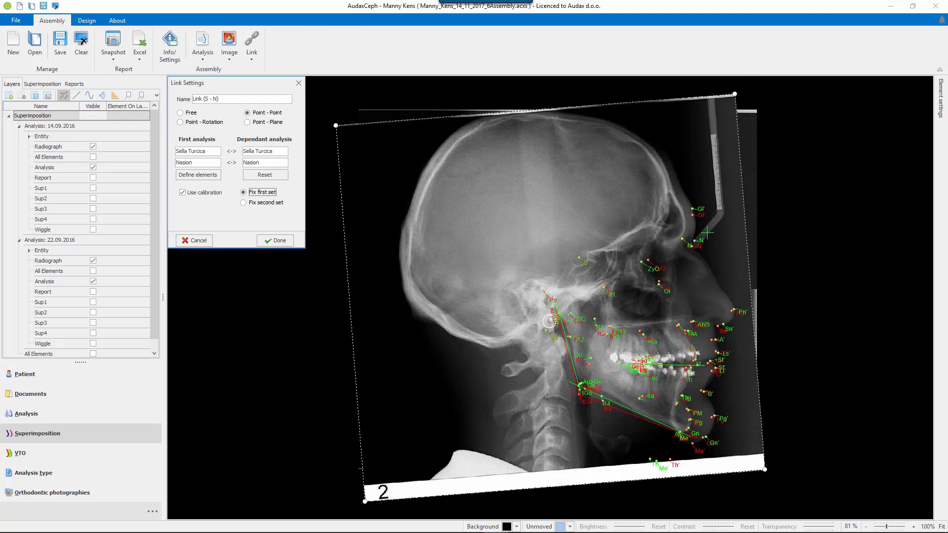
{"action": "scroll", "coordinate": [707, 232], "scroll_direction": "up", "scroll_amount": 9}
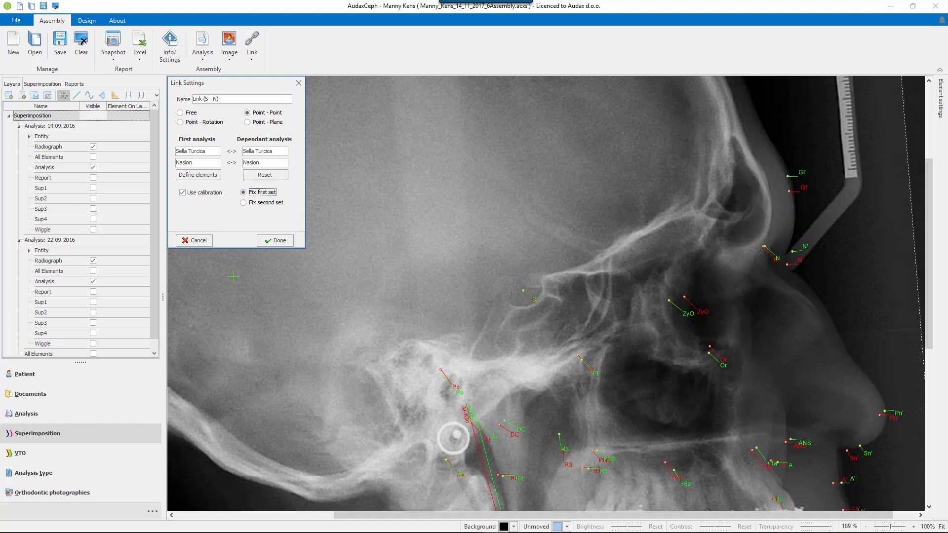
{"action": "left_click", "coordinate": [285, 243]}
Show the Report layers again and hide the Analysis layers of both the 14.09.2016 and 22.09.2016 analyses.
{"action": "scroll", "coordinate": [481, 320], "scroll_direction": "down", "scroll_amount": 6}
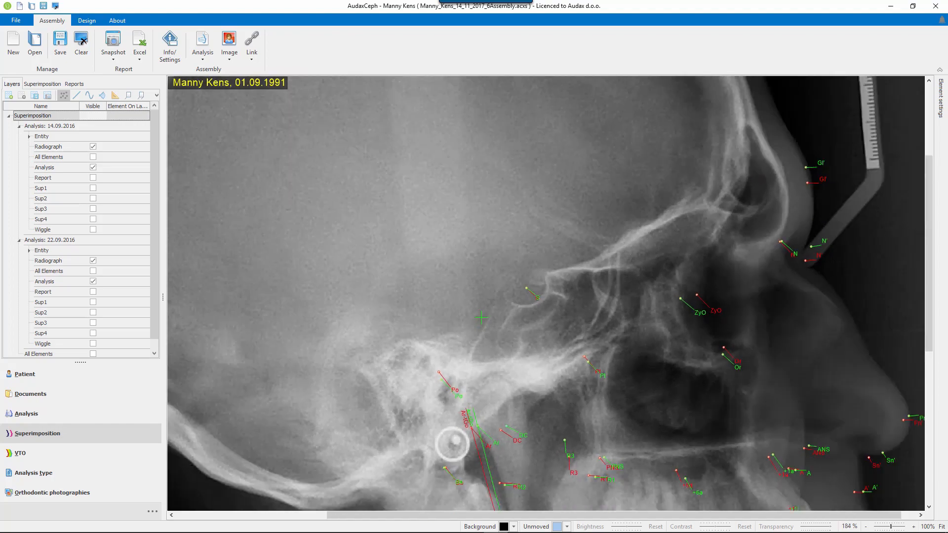
{"action": "scroll", "coordinate": [457, 348], "scroll_direction": "down", "scroll_amount": 3}
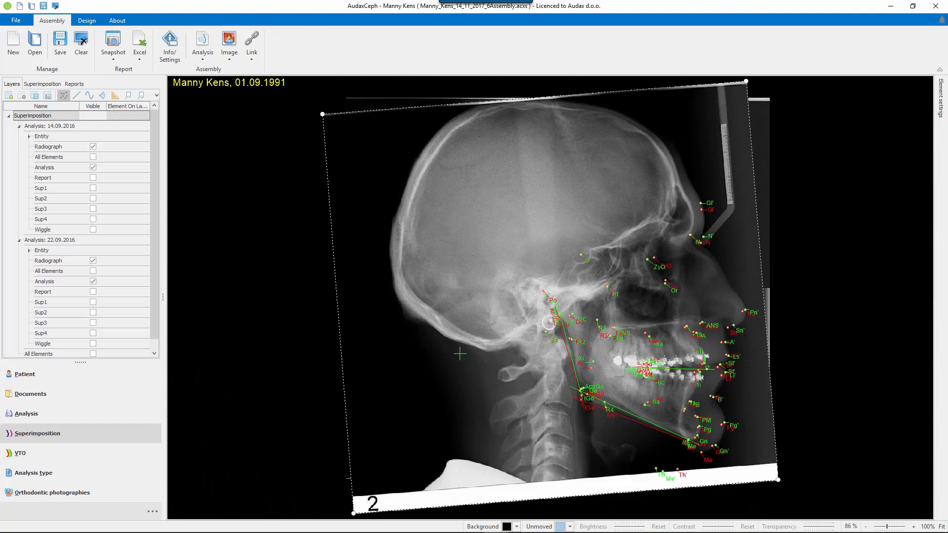
{"action": "left_click", "coordinate": [93, 177]}
{"action": "left_click", "coordinate": [93, 168]}
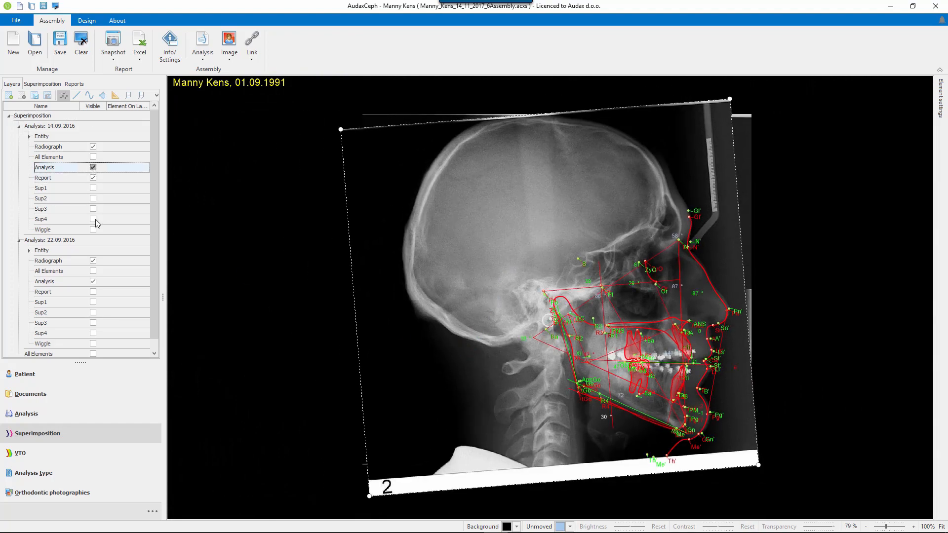
{"action": "left_click", "coordinate": [92, 291]}
{"action": "left_click", "coordinate": [93, 282]}
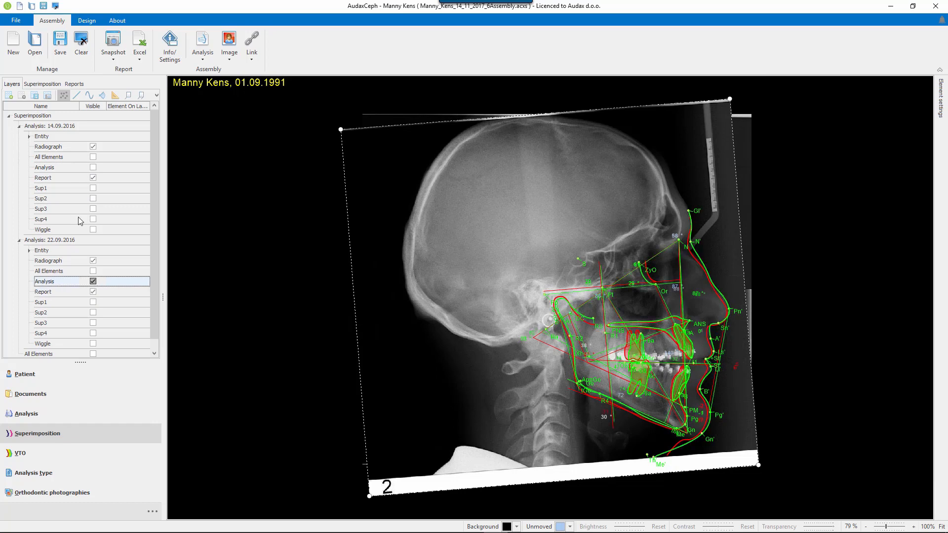
Compare the superimposition on the NBa (CC) link with Link (S - N), leaving Link (S - N) active.
{"action": "left_click", "coordinate": [42, 84]}
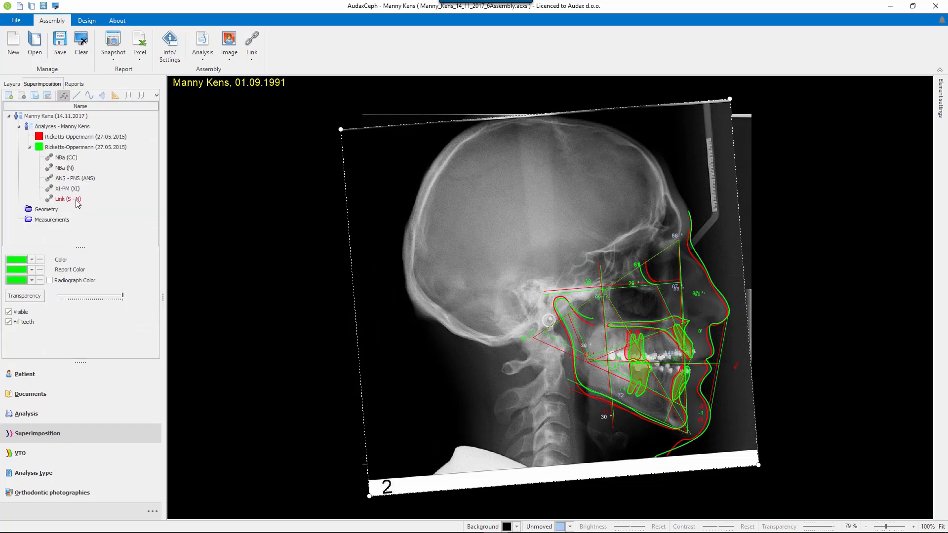
{"action": "left_click", "coordinate": [63, 159]}
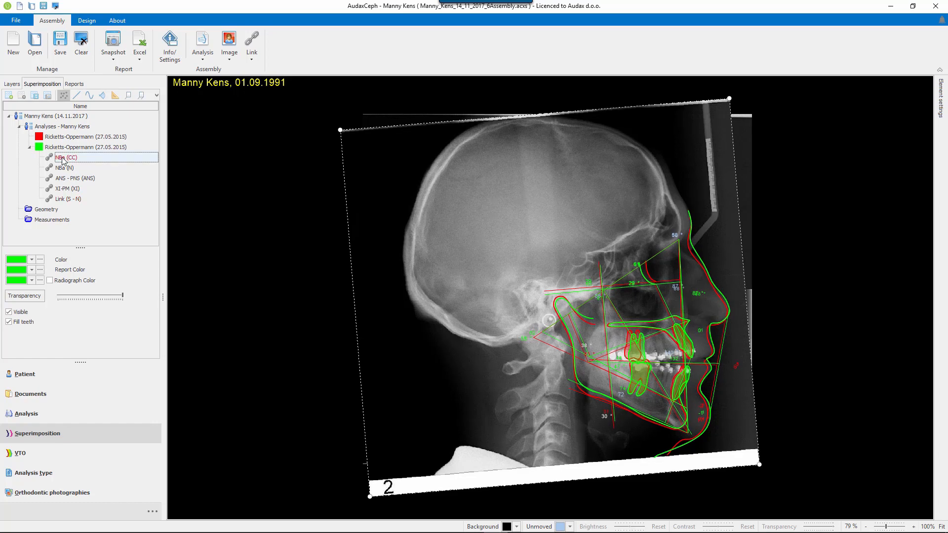
{"action": "left_click", "coordinate": [61, 200]}
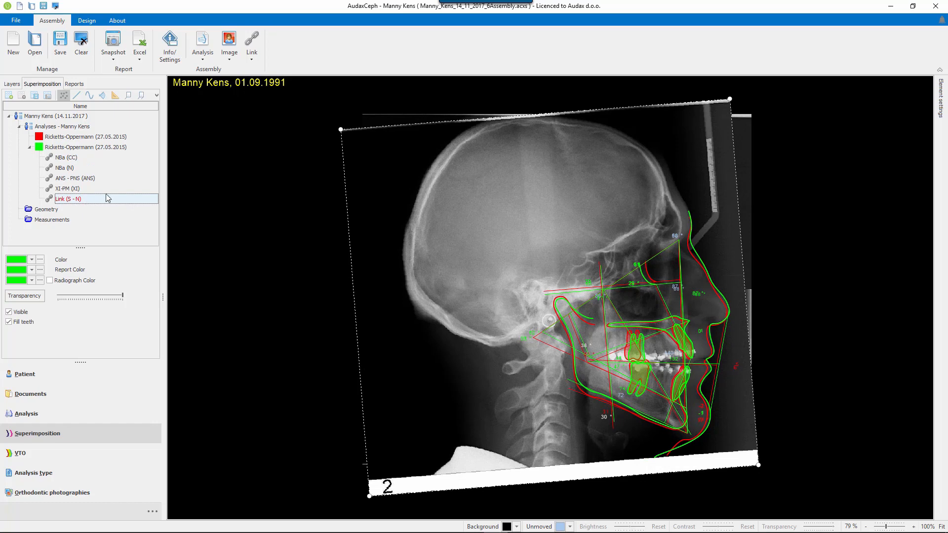
Add the Lateral Face No Smile (R) photo of 23.12.2014 to the superimposition.
{"action": "left_click", "coordinate": [229, 47]}
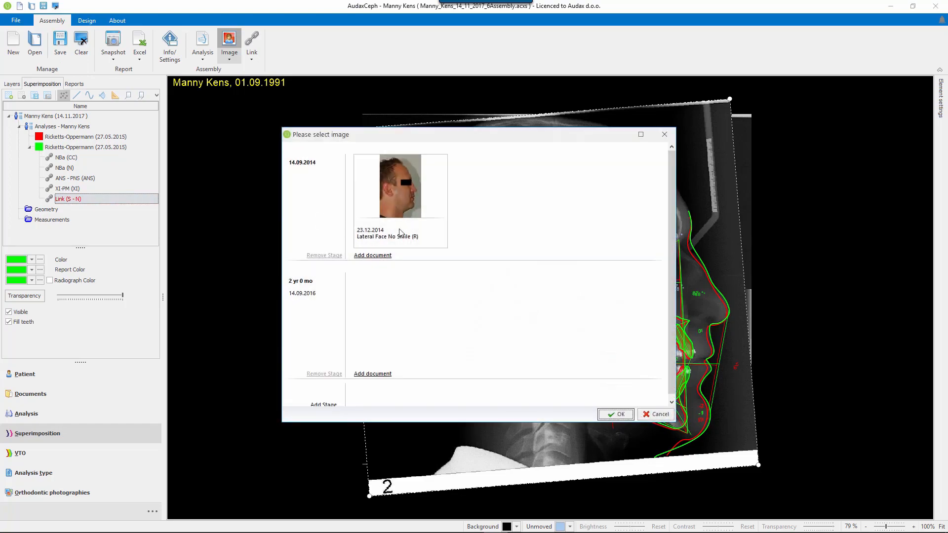
{"action": "left_click", "coordinate": [411, 215]}
{"action": "left_click", "coordinate": [615, 416]}
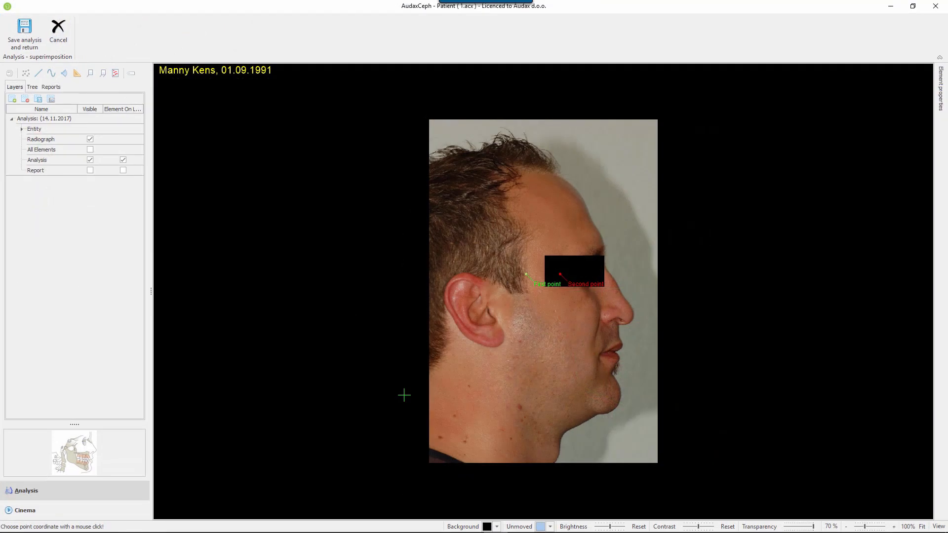
Place the photo's first point on the nose tip and the second under the chin, and save it back to the superimposition.
{"action": "left_click", "coordinate": [546, 284]}
{"action": "left_click", "coordinate": [635, 317]}
{"action": "left_click", "coordinate": [560, 275]}
{"action": "left_click", "coordinate": [598, 413]}
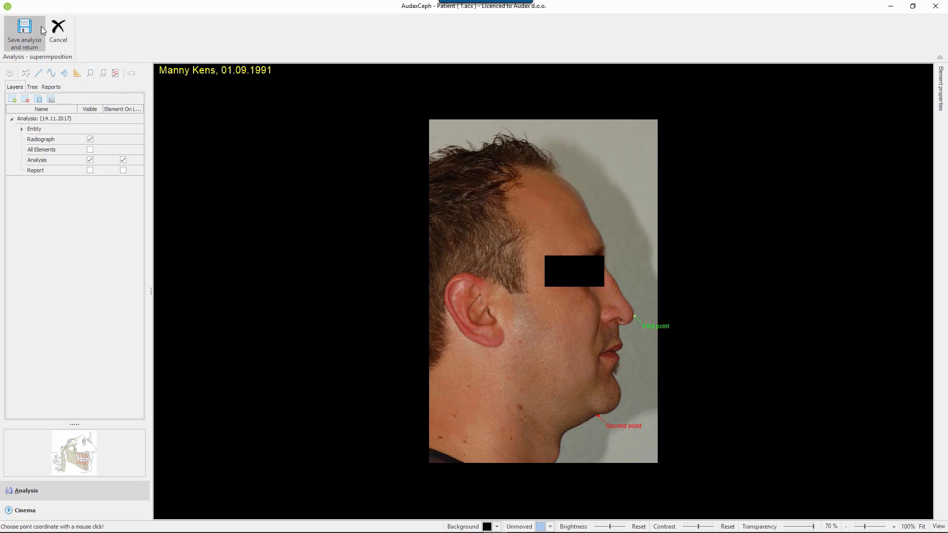
{"action": "left_click", "coordinate": [24, 31]}
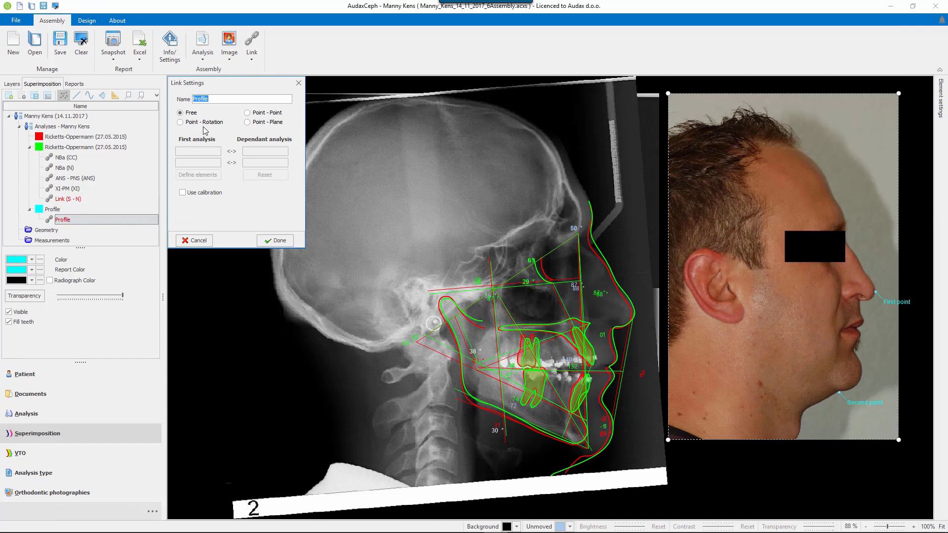
Using a Free link for Profile, move, enlarge and rotate the photo to fit the traced soft-tissue outline, and finish the link.
{"action": "left_click", "coordinate": [203, 122]}
{"action": "left_click", "coordinate": [249, 113]}
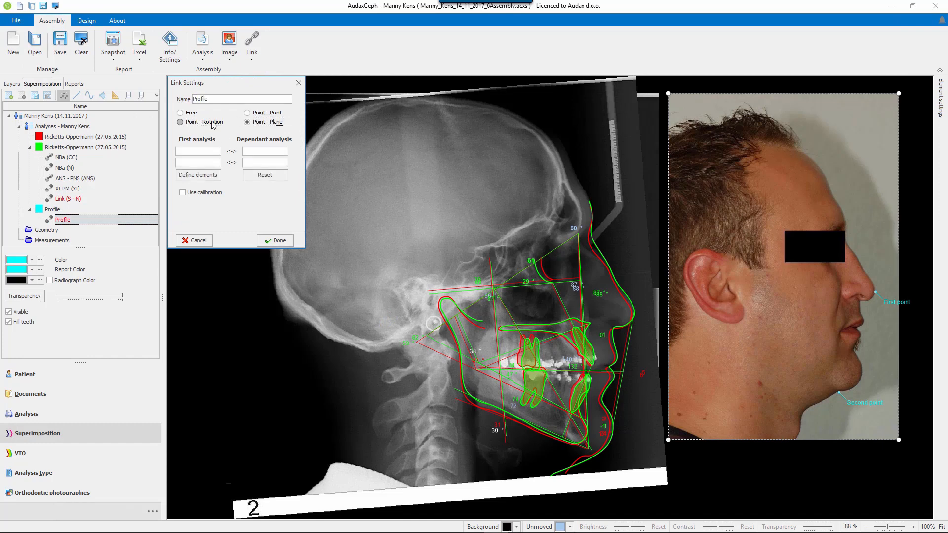
{"action": "left_click", "coordinate": [181, 113]}
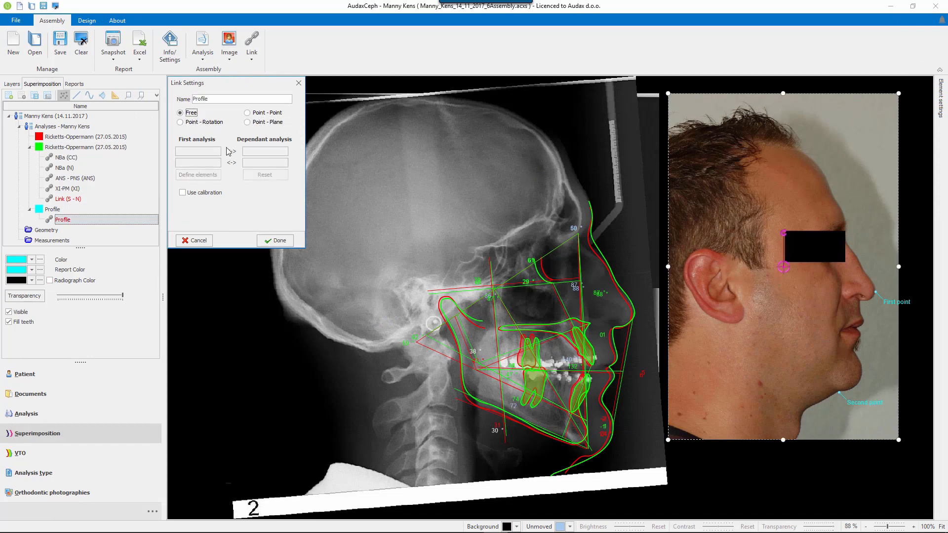
{"action": "left_click_drag", "start_coordinate": [783, 266], "coordinate": [875, 292]}
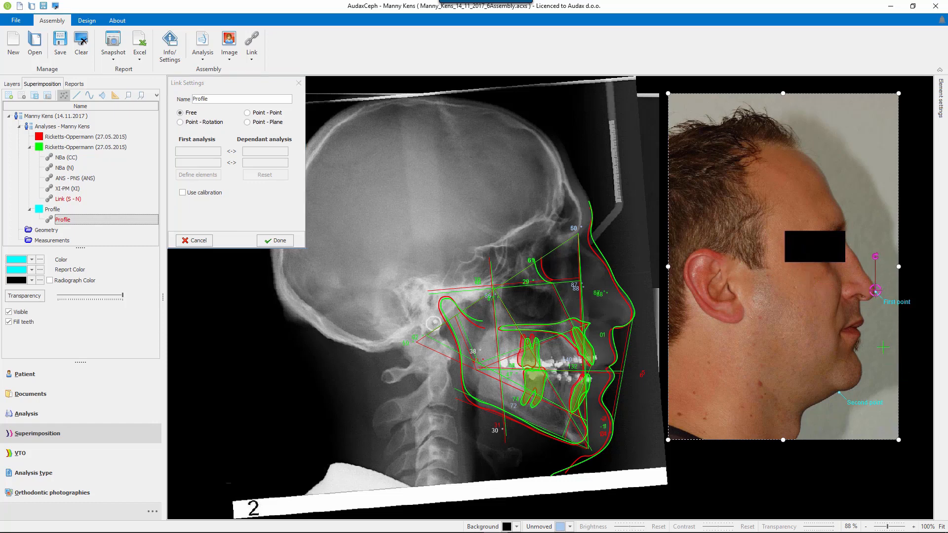
{"action": "left_click_drag", "start_coordinate": [882, 347], "coordinate": [581, 379]}
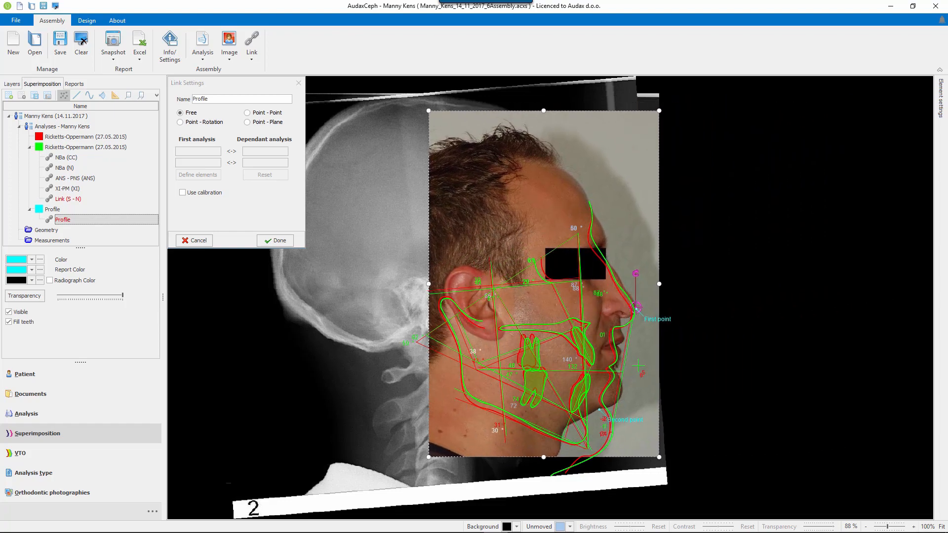
{"action": "left_click_drag", "start_coordinate": [638, 373], "coordinate": [641, 371]}
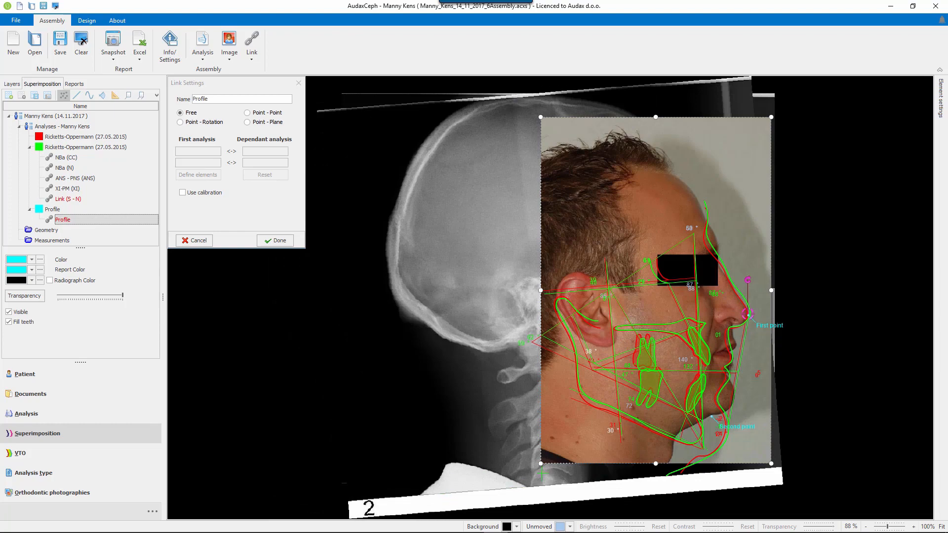
{"action": "left_click_drag", "start_coordinate": [540, 463], "coordinate": [438, 523]}
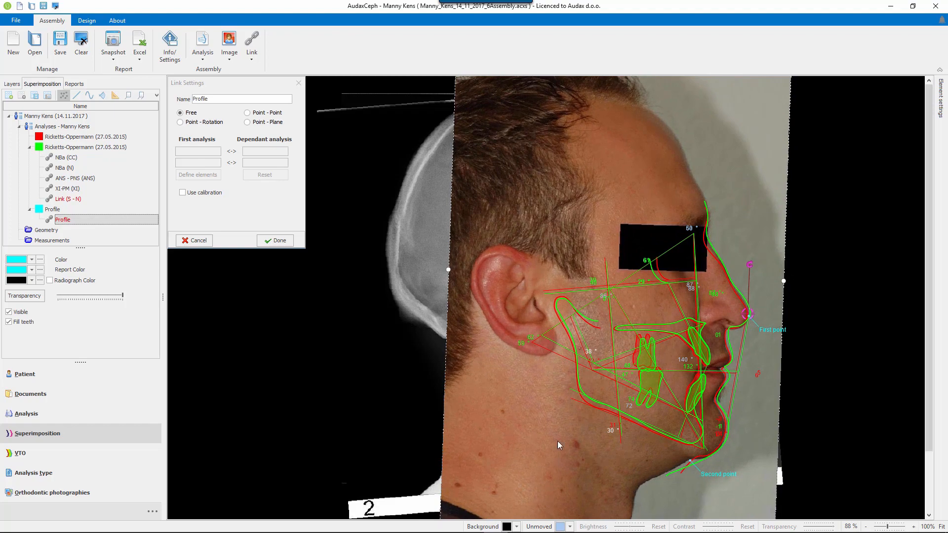
{"action": "left_click_drag", "start_coordinate": [753, 290], "coordinate": [751, 290]}
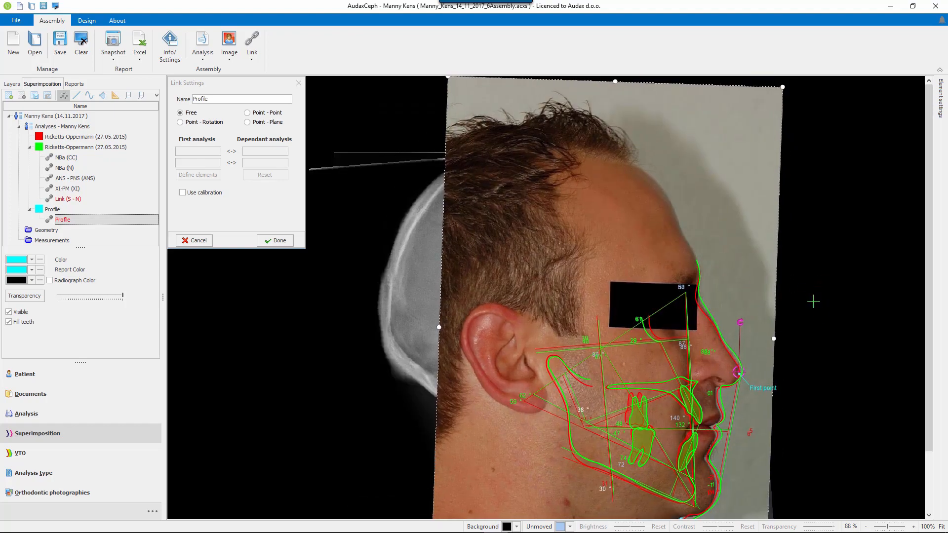
{"action": "left_click", "coordinate": [275, 240]}
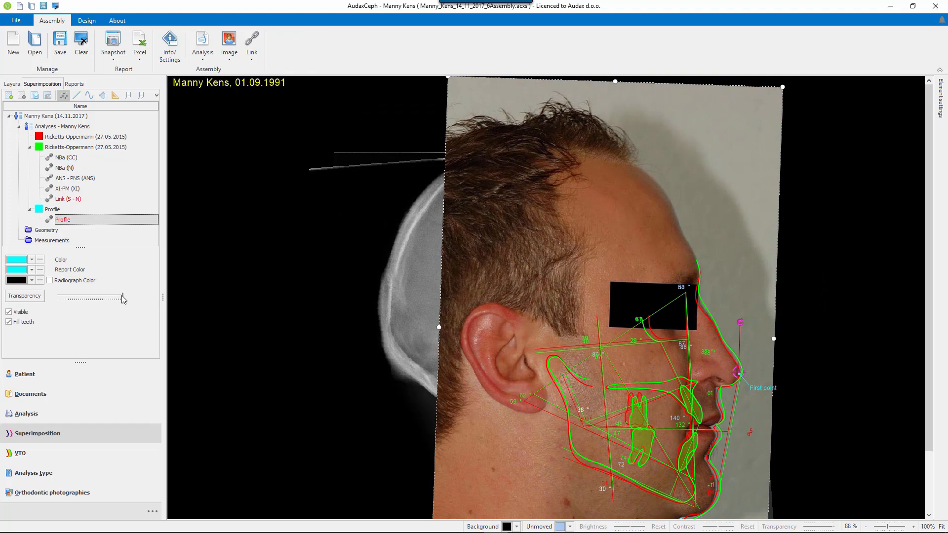
Make the profile photo semi-transparent over the radiographs and set the first Ricketts-Oppermann analysis's color to blue.
{"action": "left_click_drag", "start_coordinate": [122, 295], "coordinate": [79, 298]}
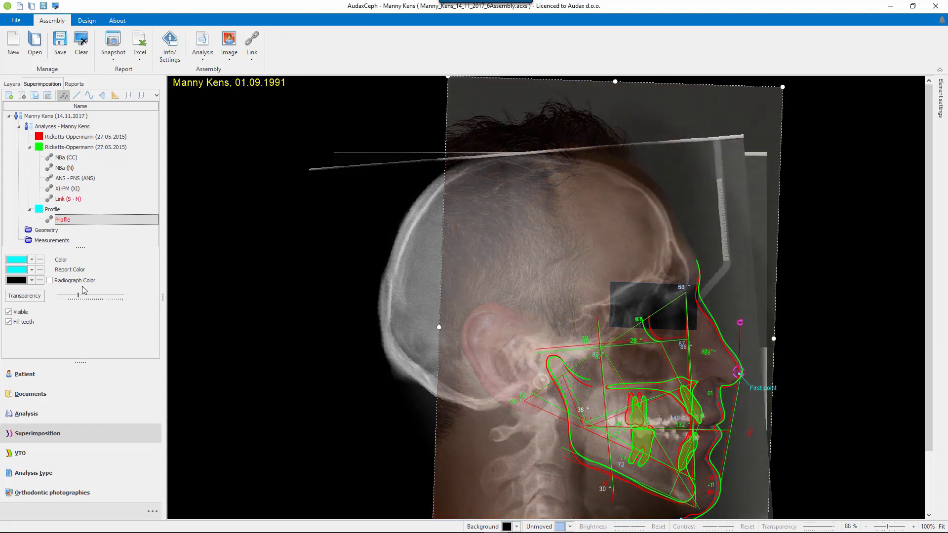
{"action": "left_click", "coordinate": [68, 139]}
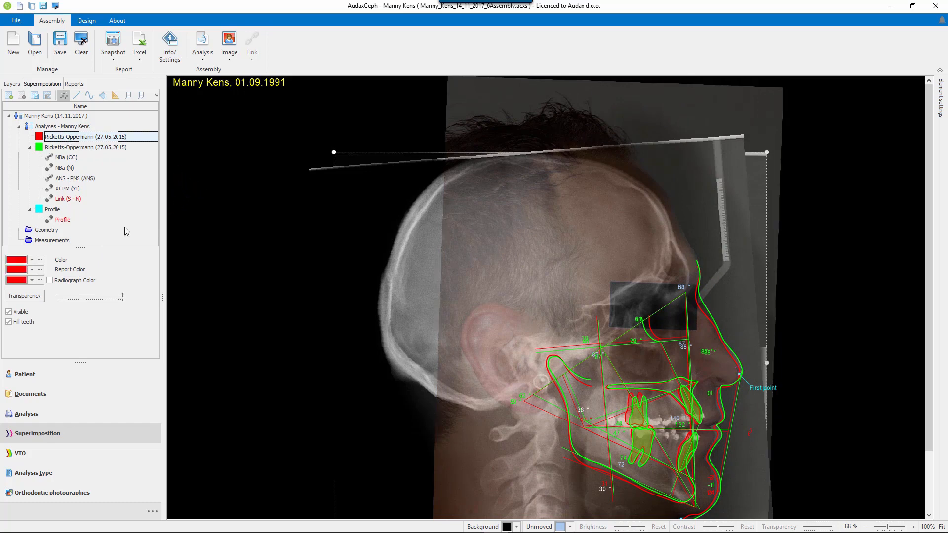
{"action": "left_click", "coordinate": [32, 260]}
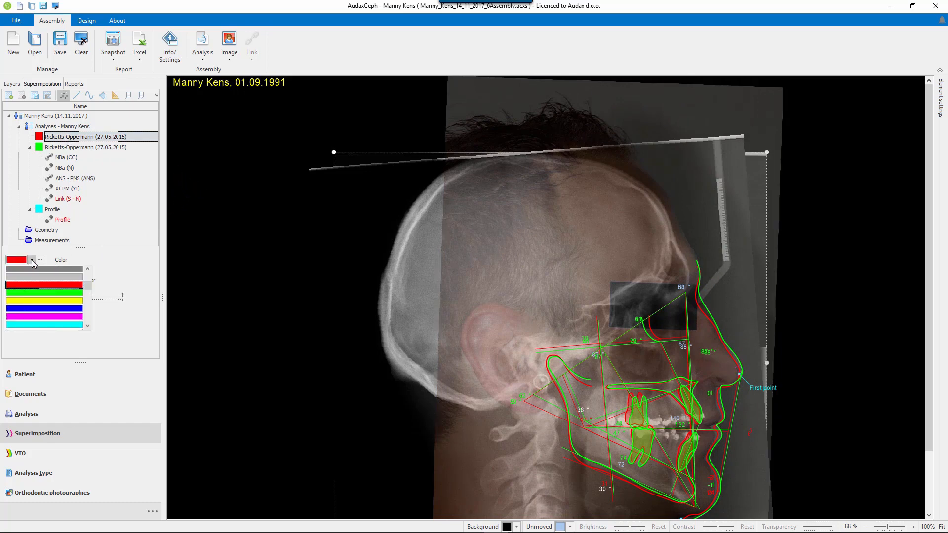
{"action": "left_click", "coordinate": [38, 306]}
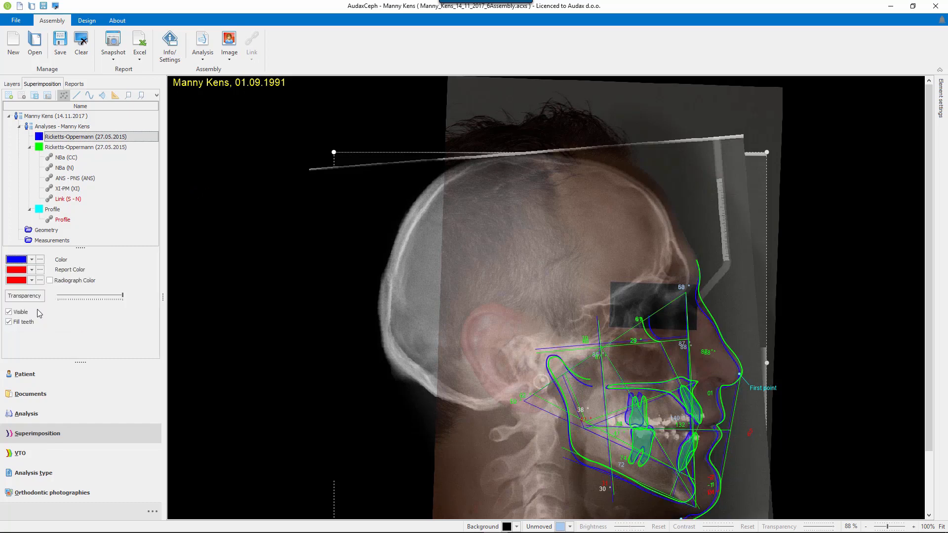
Try yellow as the color of the second Ricketts-Oppermann analysis and set it back to green.
{"action": "left_click", "coordinate": [84, 148]}
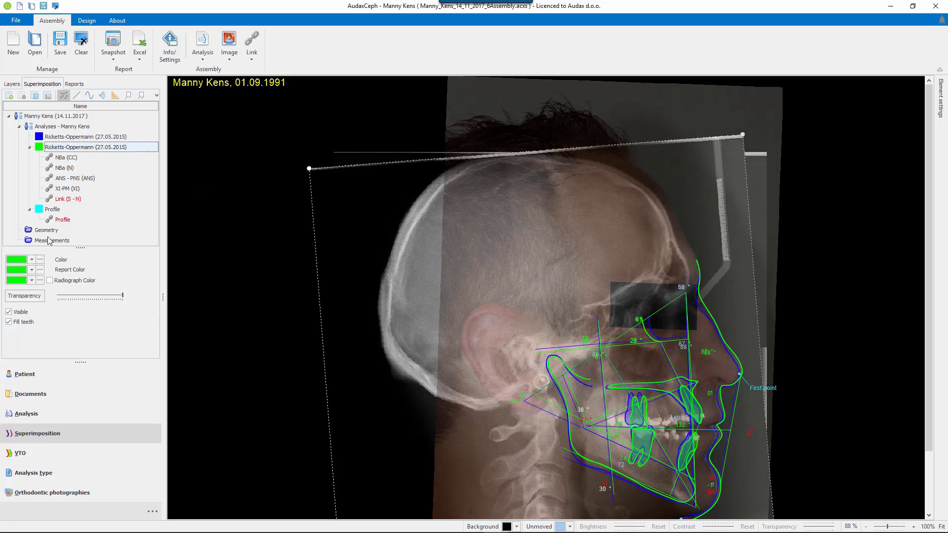
{"action": "left_click", "coordinate": [32, 259]}
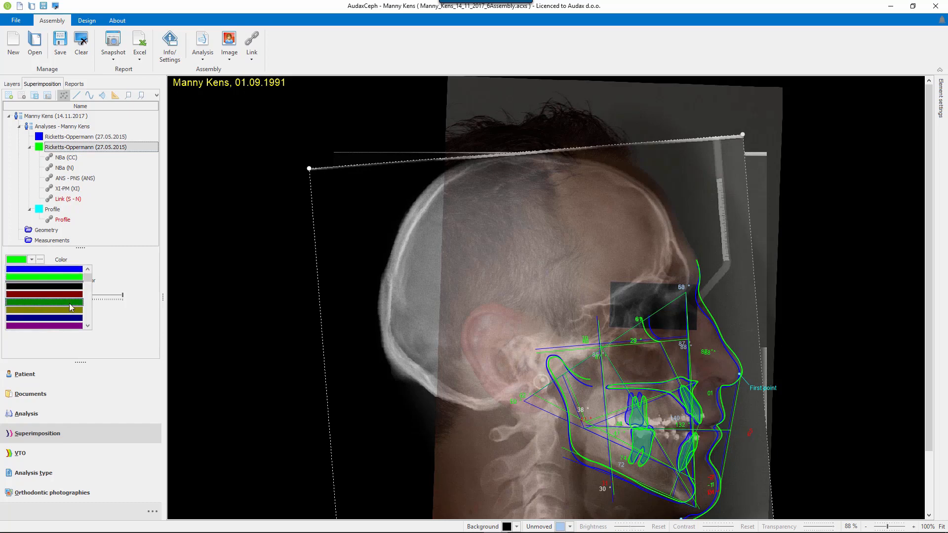
{"action": "scroll", "coordinate": [79, 296], "scroll_direction": "down", "scroll_amount": 3}
{"action": "left_click", "coordinate": [82, 296]}
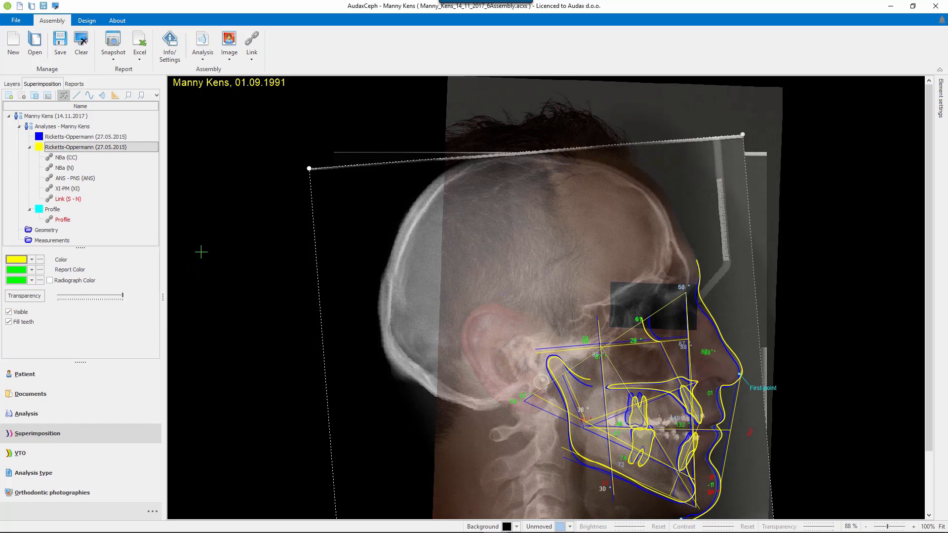
{"action": "scroll", "coordinate": [876, 511], "scroll_direction": "up", "scroll_amount": 3}
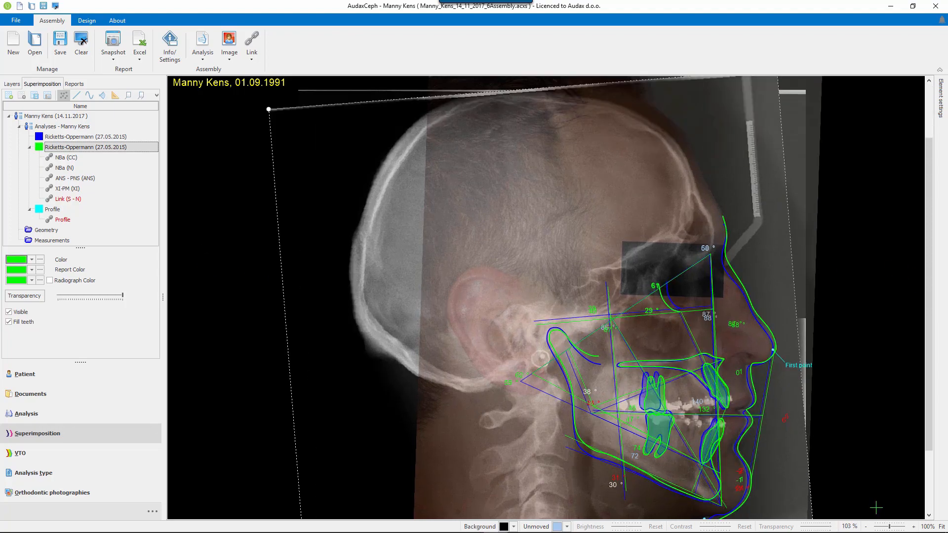
Switch to Word, add the superimposition image with the profile photo after the existing figures, and return to AudaxCeph.
{"action": "scroll", "coordinate": [876, 507], "scroll_direction": "down", "scroll_amount": 2}
{"action": "scroll", "coordinate": [876, 507], "scroll_direction": "up", "scroll_amount": 2}
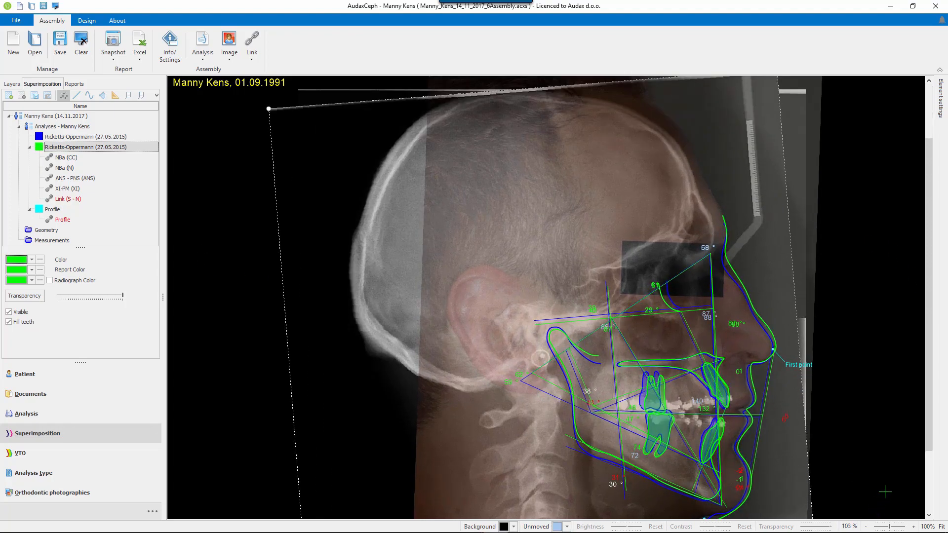
{"action": "left_click_drag", "start_coordinate": [932, 438], "coordinate": [922, 472]}
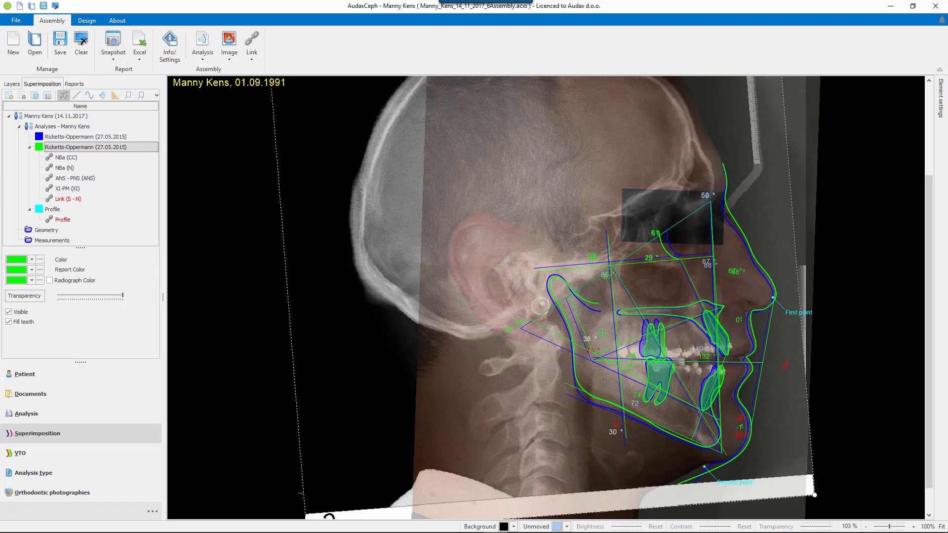
{"action": "mouse_move", "coordinate": [612, 532]}
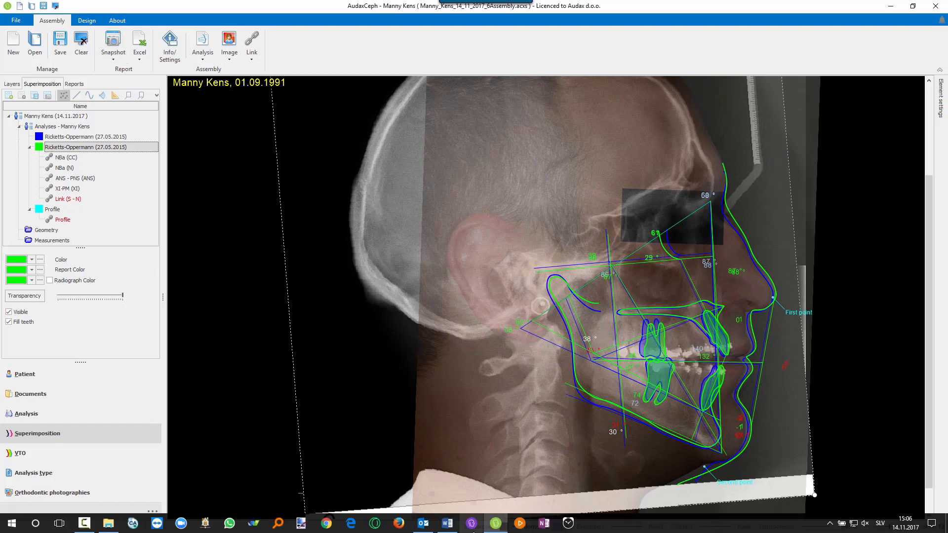
{"action": "left_click", "coordinate": [447, 523]}
{"action": "left_click", "coordinate": [658, 471]}
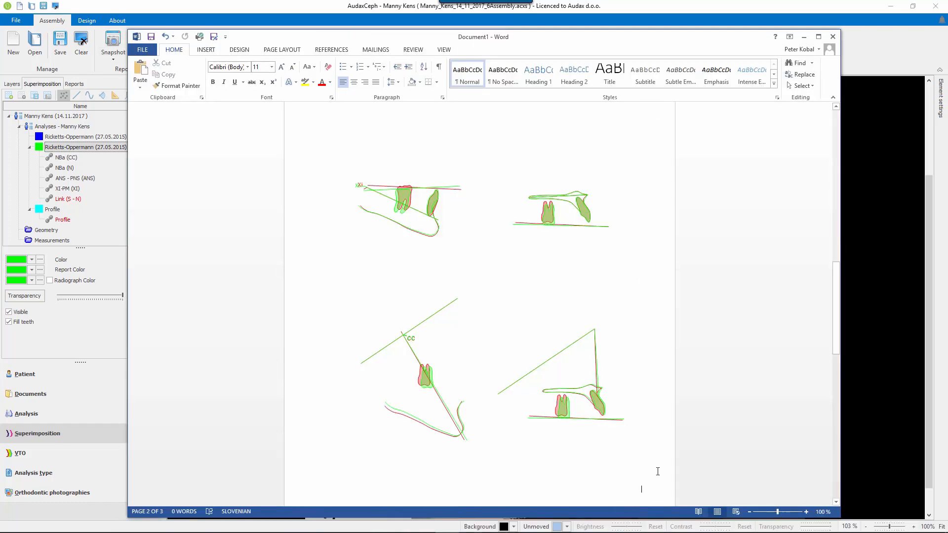
{"action": "scroll", "coordinate": [658, 472], "scroll_direction": "down", "scroll_amount": 2}
{"action": "scroll", "coordinate": [658, 471], "scroll_direction": "down", "scroll_amount": 6}
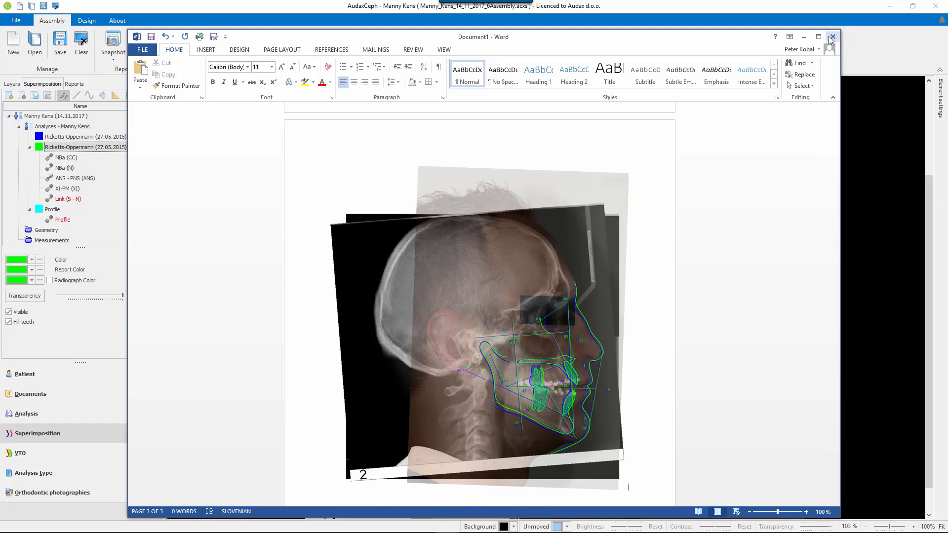
{"action": "left_click", "coordinate": [805, 40]}
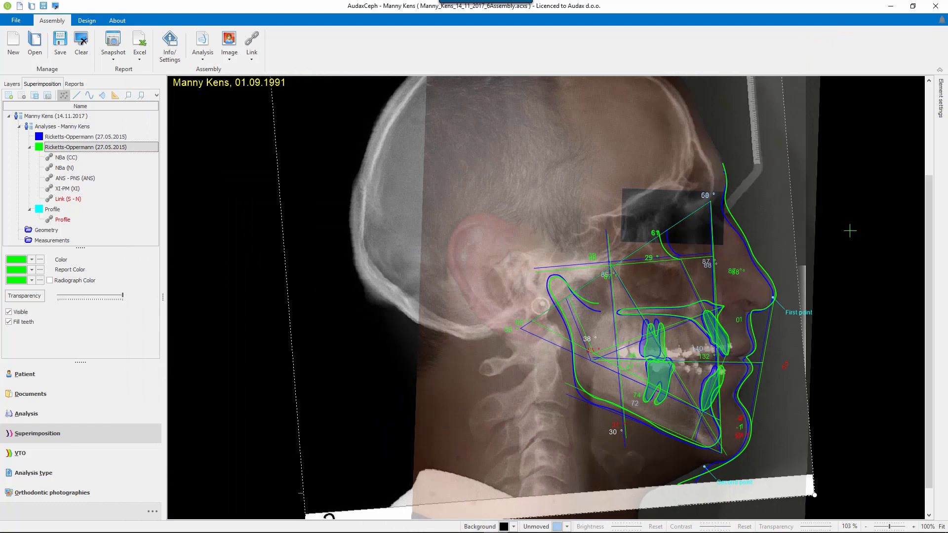
Select the patient listed directly below the current one and open the UniLjSEQ analysis from the 14.02.2015 stage.
{"action": "left_click", "coordinate": [42, 395]}
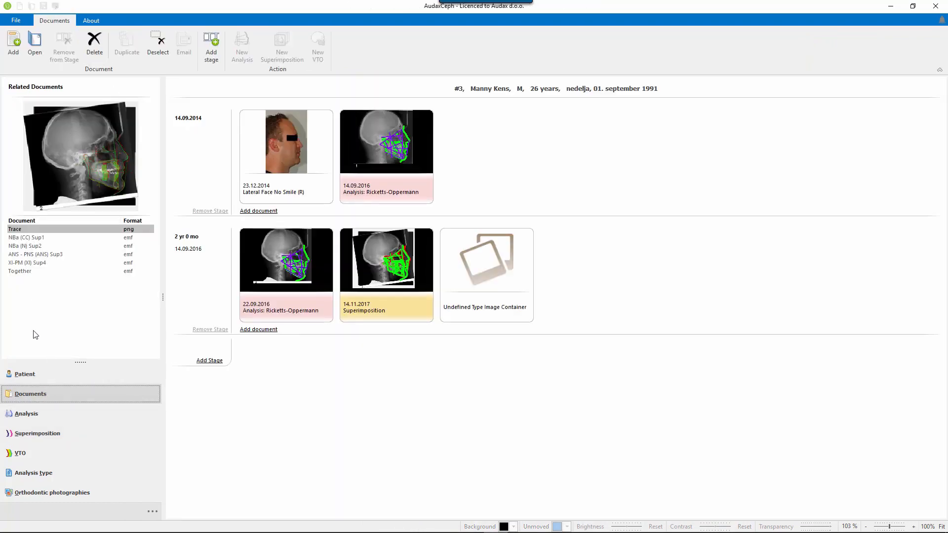
{"action": "left_click", "coordinate": [40, 379]}
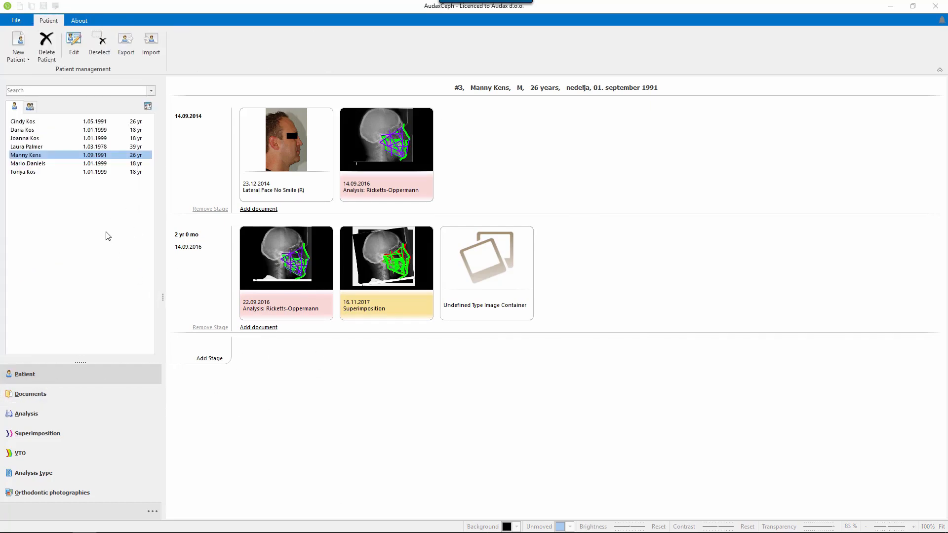
{"action": "left_click", "coordinate": [37, 164]}
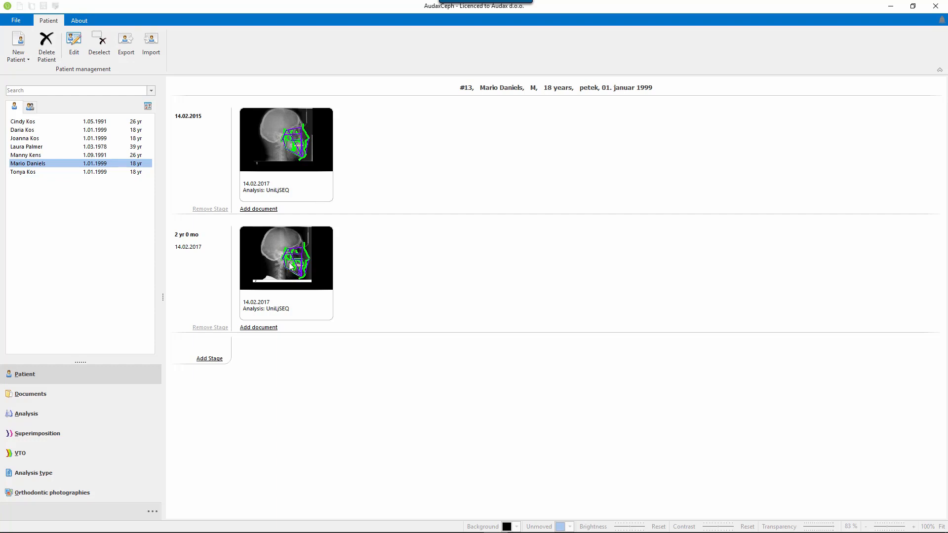
{"action": "double_click", "coordinate": [292, 133]}
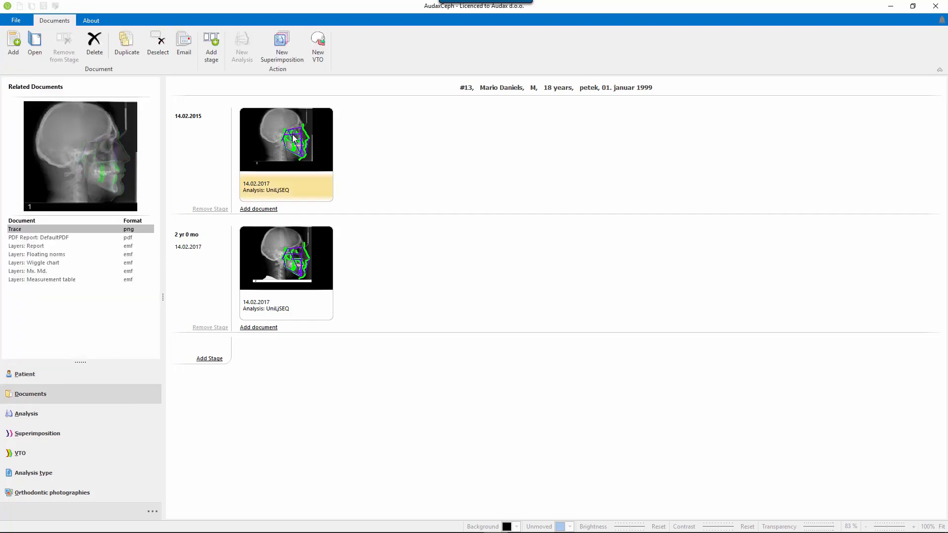
{"action": "double_click", "coordinate": [295, 143]}
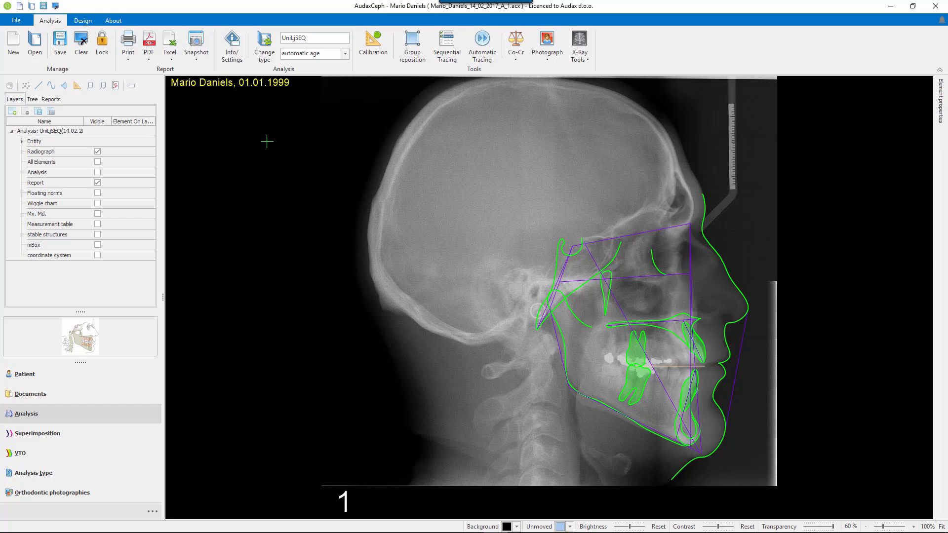
Show the stable structures layer instead of the Report layer and select the upper short yellow line in front of the double arc.
{"action": "left_click", "coordinate": [97, 236]}
{"action": "left_click", "coordinate": [97, 183]}
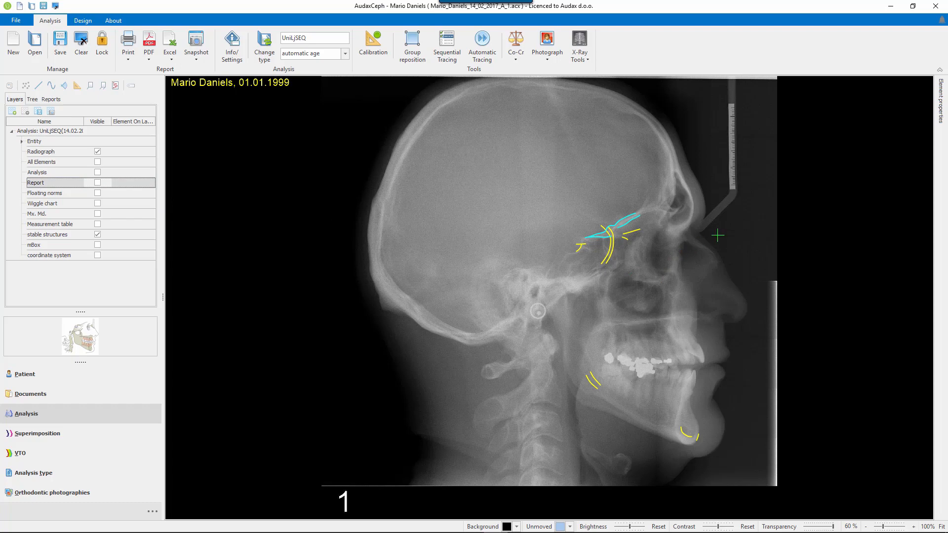
{"action": "scroll", "coordinate": [724, 210], "scroll_direction": "down", "scroll_amount": 1}
{"action": "scroll", "coordinate": [724, 210], "scroll_direction": "up", "scroll_amount": 8}
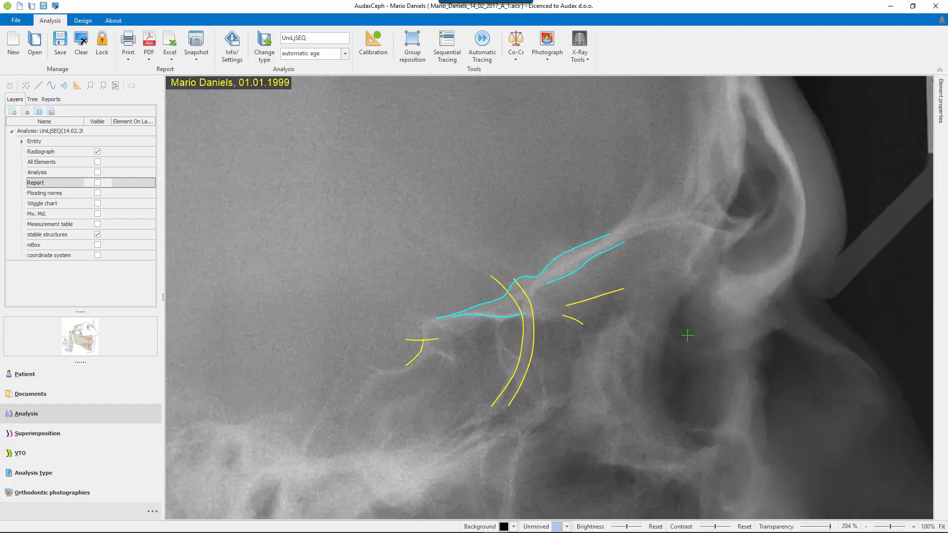
{"action": "left_click_drag", "start_coordinate": [688, 336], "coordinate": [668, 311]}
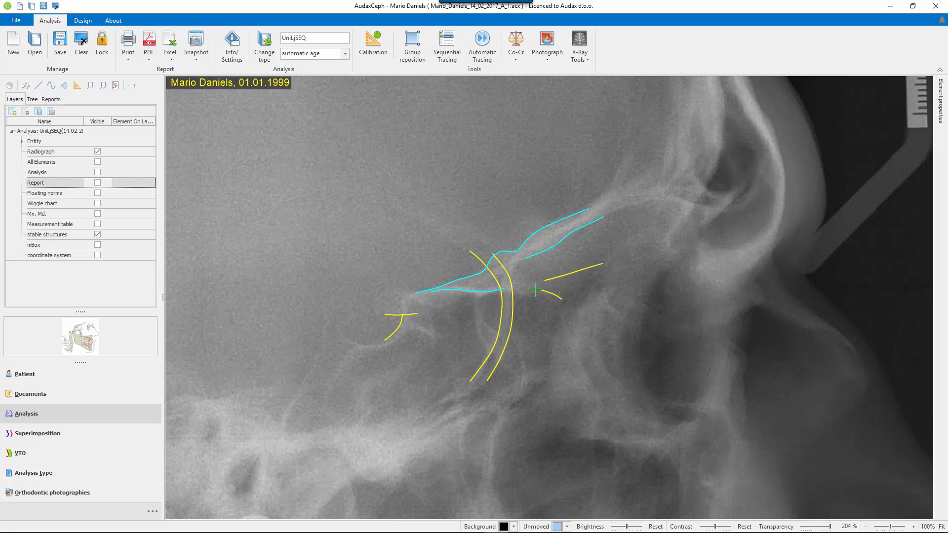
{"action": "left_click", "coordinate": [561, 278]}
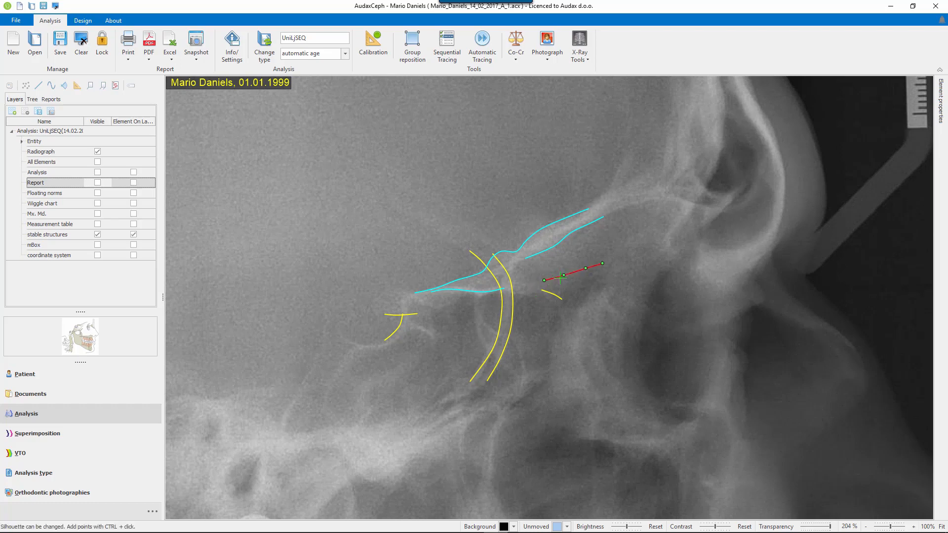
Examine the stable structure lines of the anterior cranial base around the double arc, selecting individual lines for inspection.
{"action": "left_click_drag", "start_coordinate": [561, 277], "coordinate": [548, 261]}
{"action": "left_click_drag", "start_coordinate": [550, 294], "coordinate": [545, 309]}
{"action": "mouse_move", "coordinate": [543, 310]}
{"action": "left_mouse_down"}
{"action": "mouse_move", "coordinate": [557, 296]}
{"action": "mouse_move", "coordinate": [546, 293]}
{"action": "left_mouse_up"}
{"action": "left_click", "coordinate": [571, 253]}
{"action": "left_click_drag", "start_coordinate": [571, 253], "coordinate": [573, 273]}
{"action": "left_click_drag", "start_coordinate": [599, 218], "coordinate": [603, 216]}
{"action": "left_click", "coordinate": [556, 298]}
{"action": "left_click", "coordinate": [586, 270]}
{"action": "scroll", "coordinate": [628, 336], "scroll_direction": "down", "scroll_amount": 5}
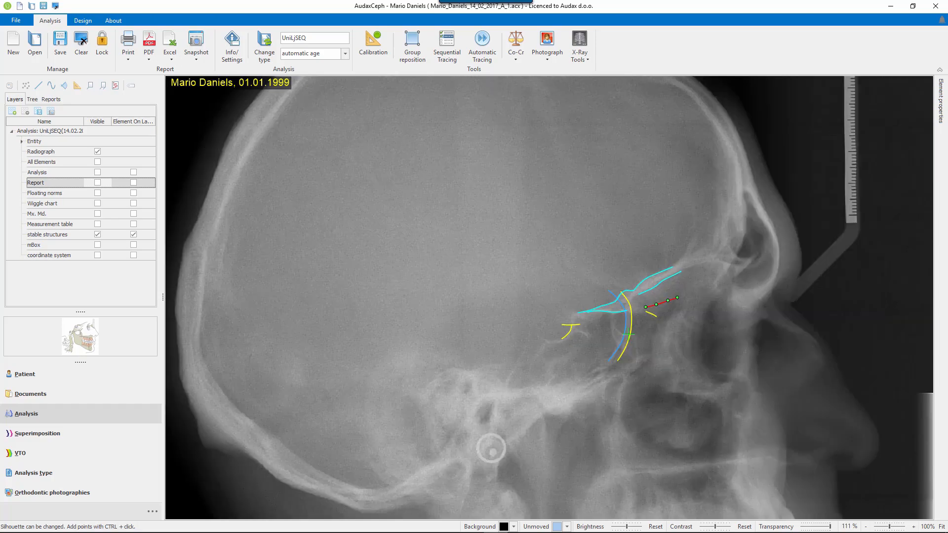
Examine the mandible's stable structure lines at the front and inner edge of the chin and the two parallel lines at the back.
{"action": "scroll", "coordinate": [653, 365], "scroll_direction": "down", "scroll_amount": 3}
{"action": "left_click_drag", "start_coordinate": [696, 399], "coordinate": [637, 251]}
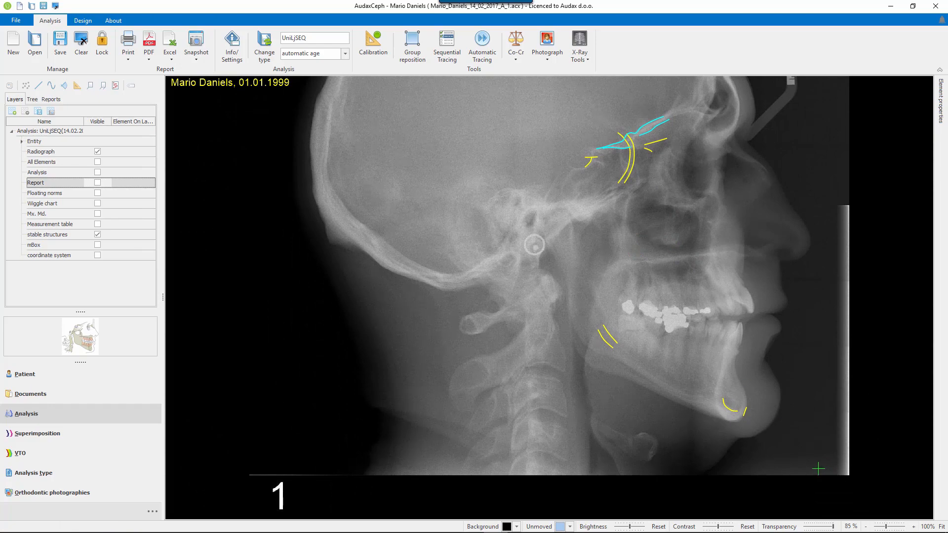
{"action": "scroll", "coordinate": [834, 455], "scroll_direction": "up", "scroll_amount": 6}
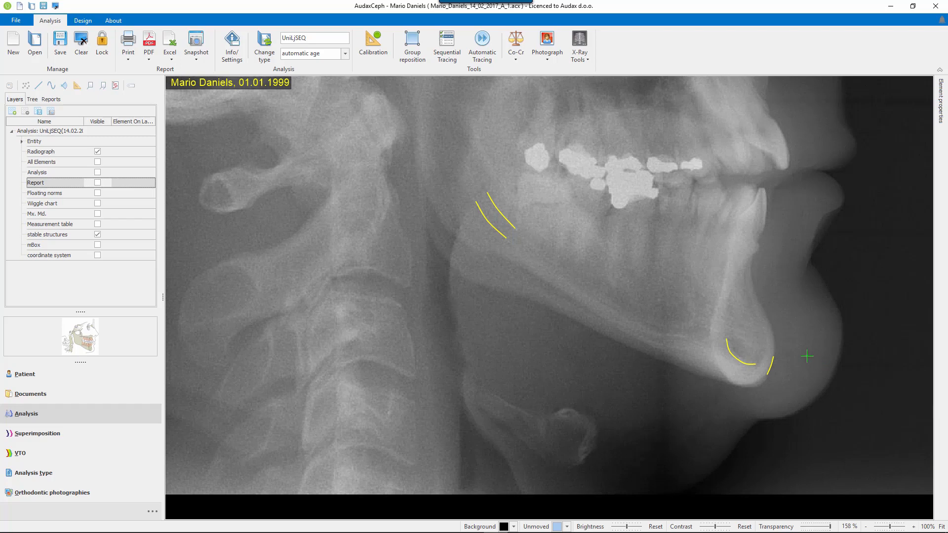
{"action": "left_click", "coordinate": [770, 365]}
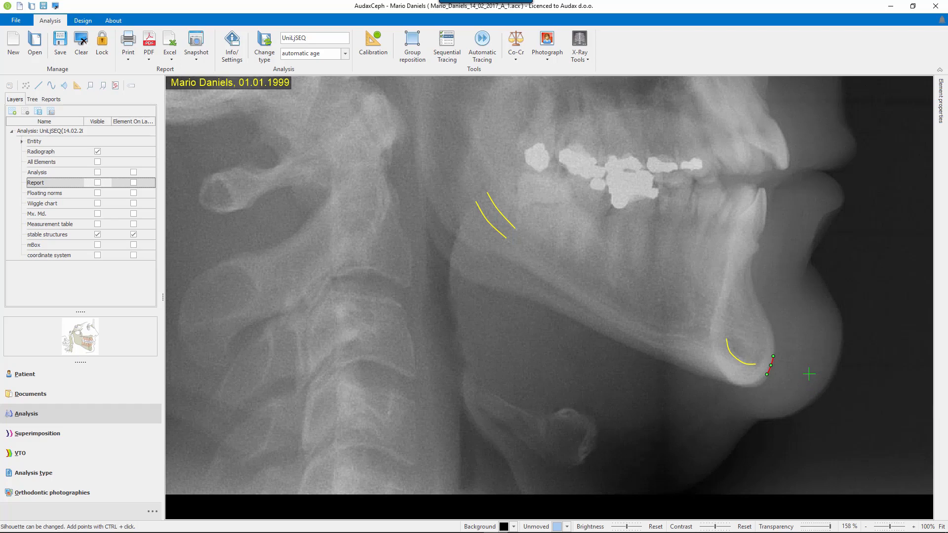
{"action": "left_click", "coordinate": [756, 363]}
{"action": "left_click", "coordinate": [501, 214]}
{"action": "left_click", "coordinate": [496, 225]}
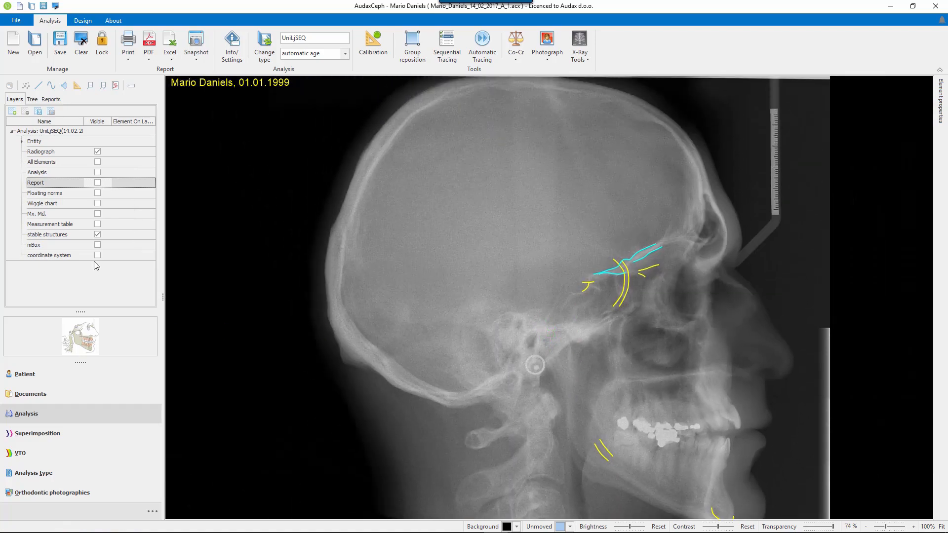
Show the coordinate system layer, then open the UniLjSEQ analysis from the 14.02.2017 stage without saving the changes.
{"action": "left_click", "coordinate": [98, 255]}
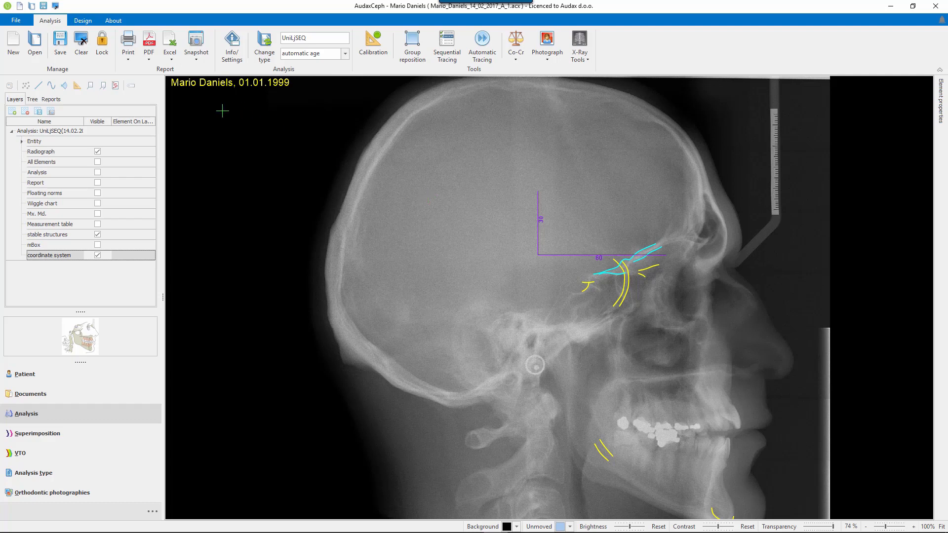
{"action": "left_click", "coordinate": [75, 394]}
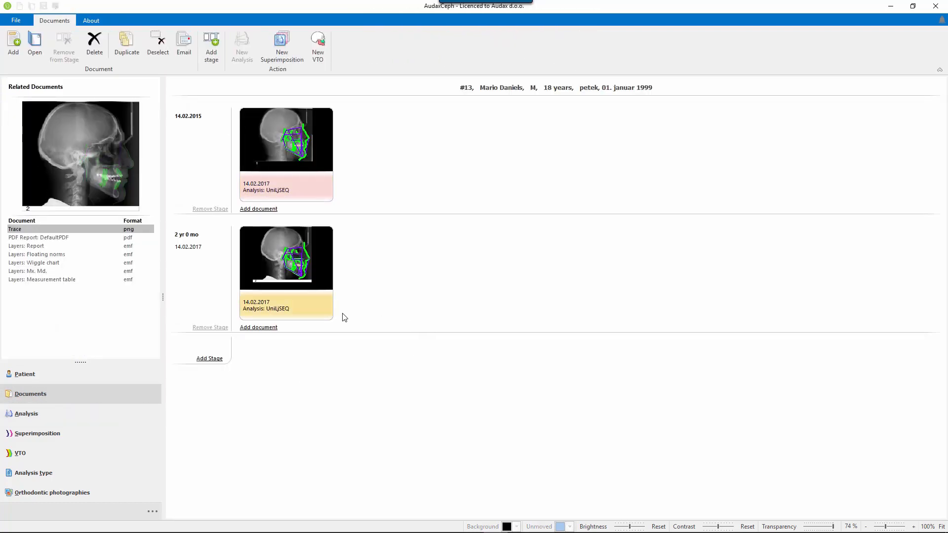
{"action": "double_click", "coordinate": [288, 262]}
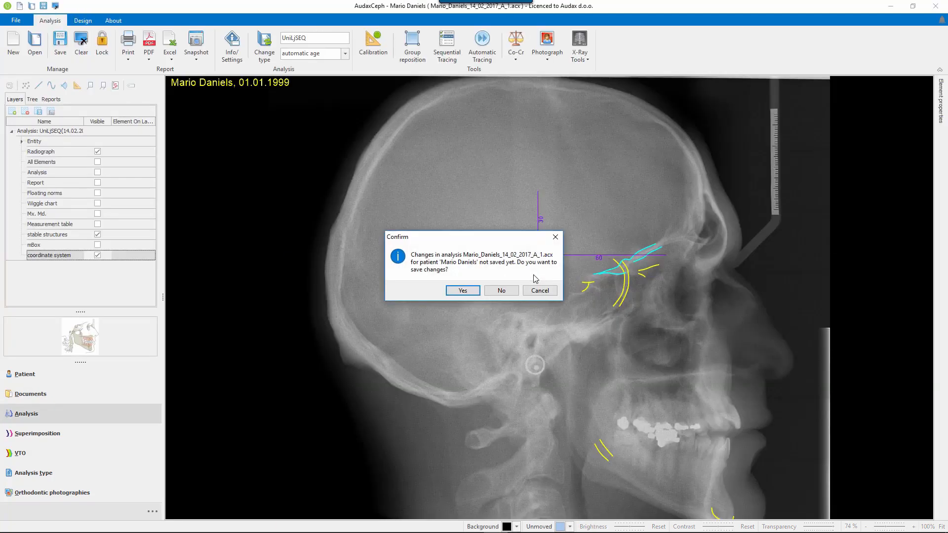
{"action": "left_click", "coordinate": [509, 292]}
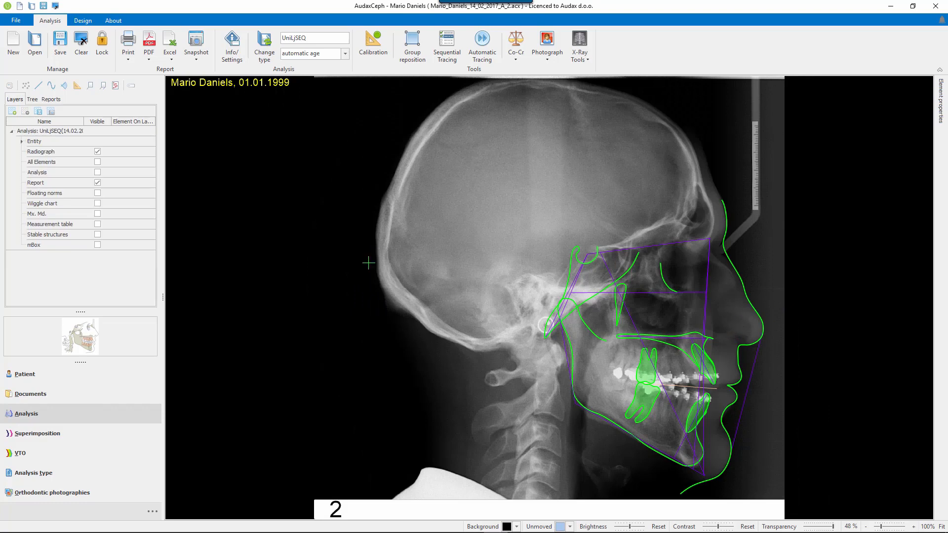
Show the Stable structures layer instead of the Report layer to inspect the cranial base on the second radiograph.
{"action": "left_click", "coordinate": [98, 182]}
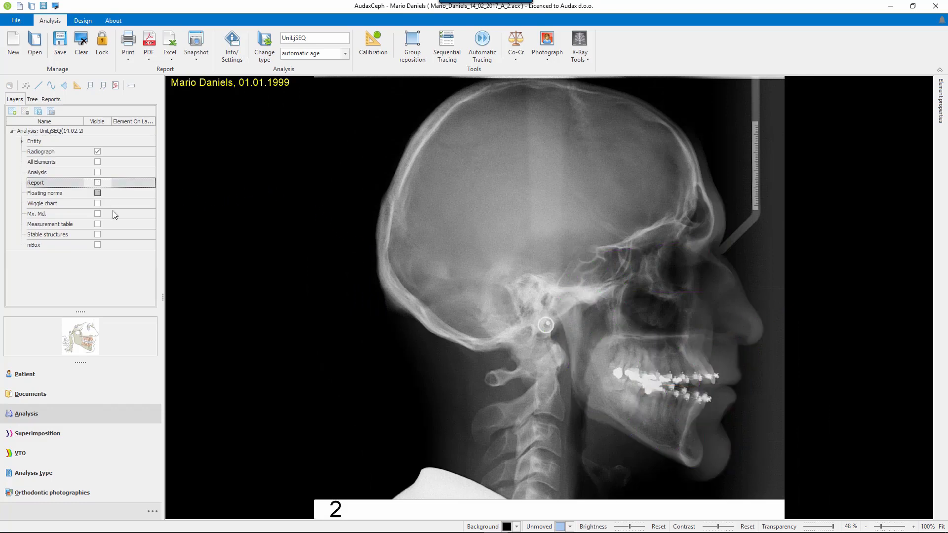
{"action": "left_click", "coordinate": [98, 234]}
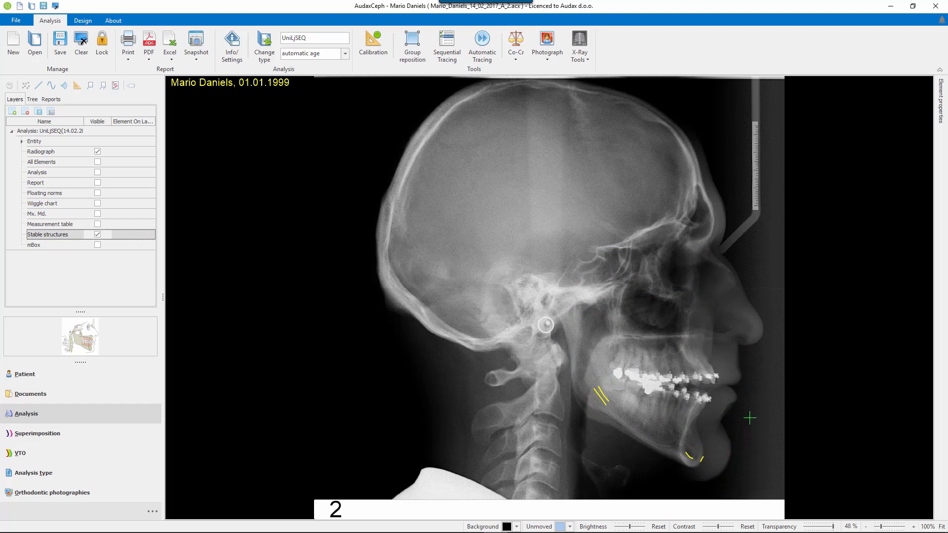
{"action": "scroll", "coordinate": [693, 232], "scroll_direction": "up", "scroll_amount": 4}
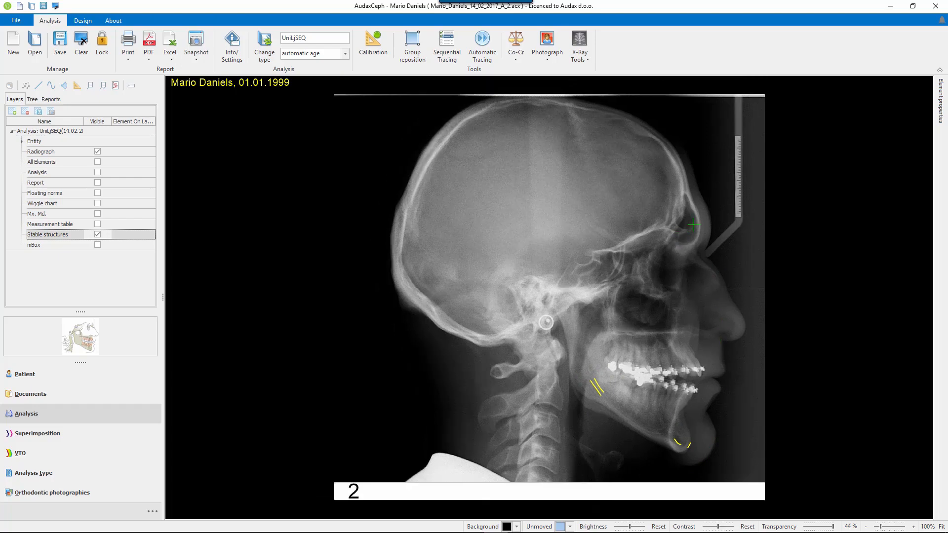
{"action": "scroll", "coordinate": [724, 213], "scroll_direction": "up", "scroll_amount": 4}
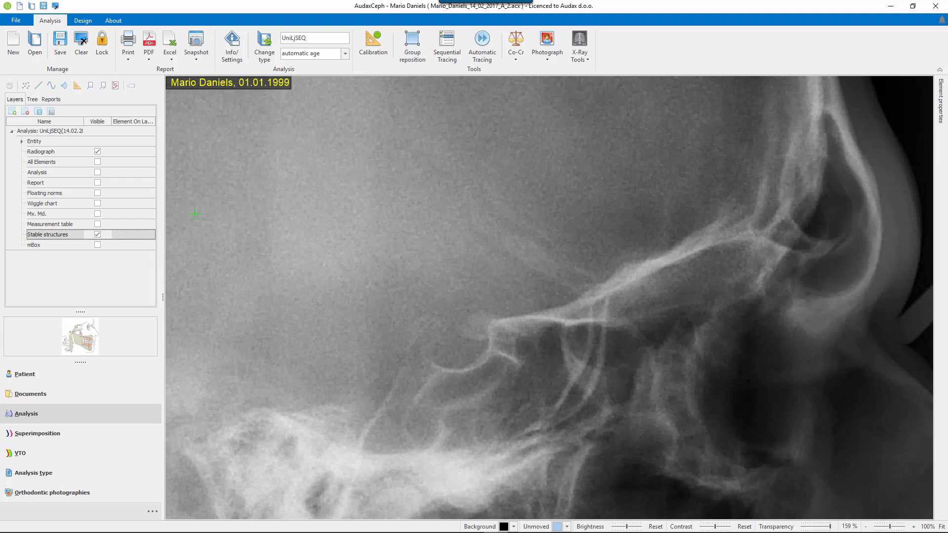
Trace a short silhouette up the anterior wall of the sella turcica on the second radiograph.
{"action": "left_click", "coordinate": [83, 19]}
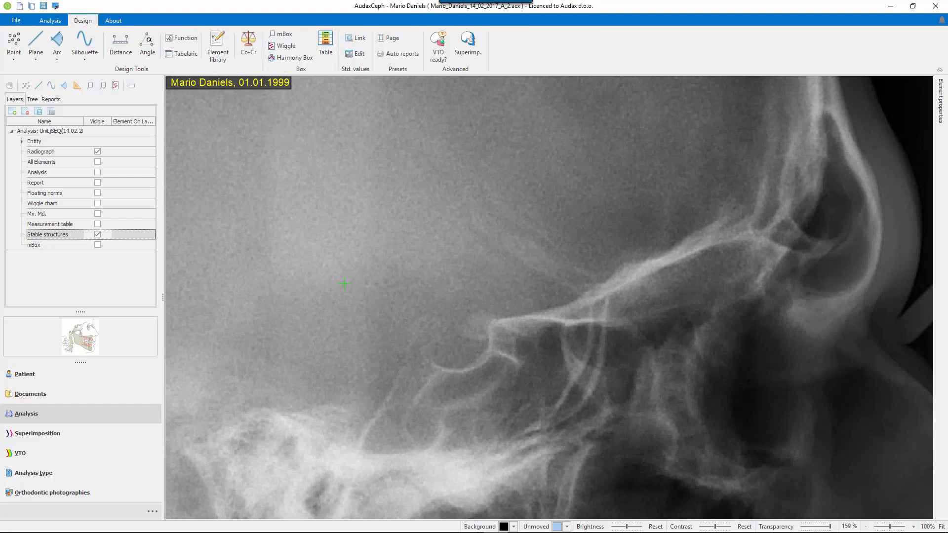
{"action": "left_click", "coordinate": [87, 44]}
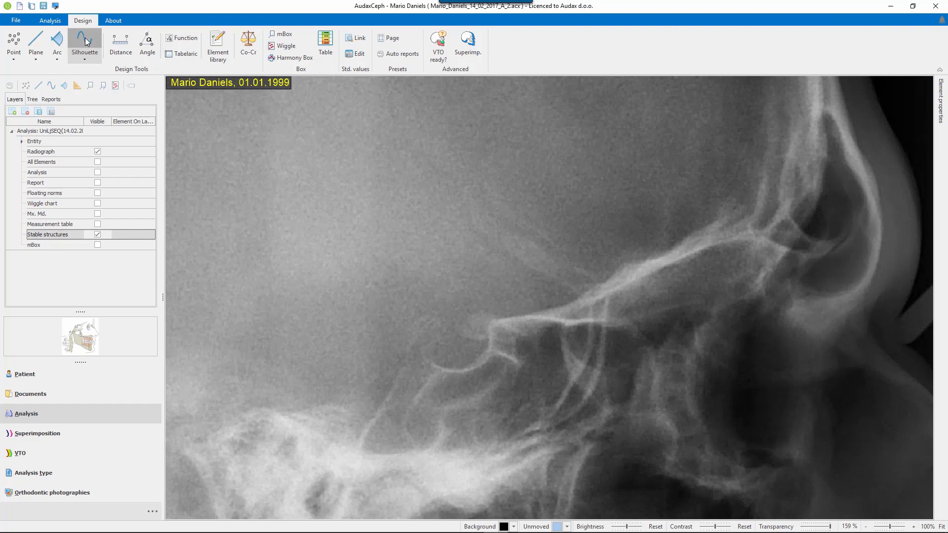
{"action": "left_click", "coordinate": [473, 364]}
{"action": "left_click", "coordinate": [482, 356]}
{"action": "left_click", "coordinate": [489, 350]}
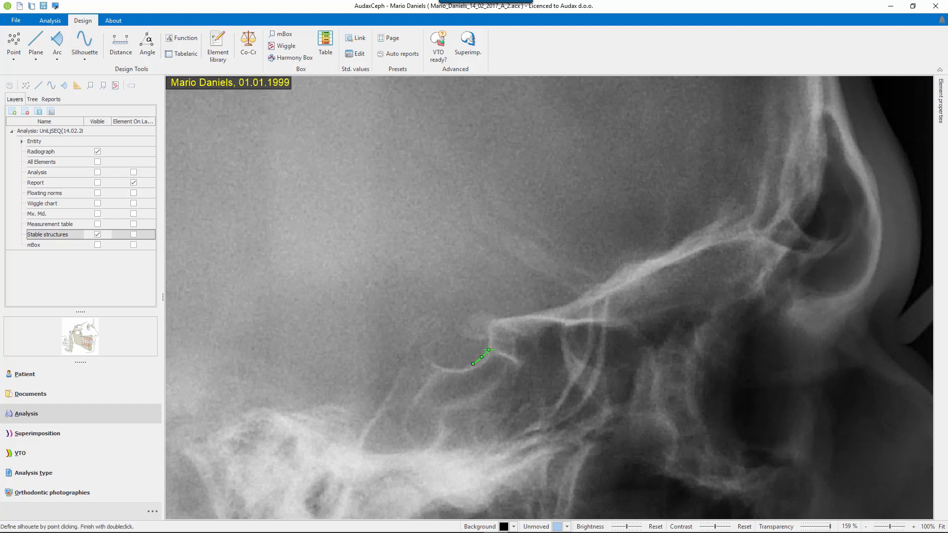
{"action": "double_click", "coordinate": [489, 341]}
Trace a short horizontal silhouette crossing the upper end of the sella wall line.
{"action": "left_click", "coordinate": [474, 343]}
{"action": "left_click", "coordinate": [473, 339]}
{"action": "left_click", "coordinate": [486, 339]}
{"action": "left_click", "coordinate": [497, 339]}
{"action": "double_click", "coordinate": [507, 339]}
Trace the rear arc in front of the sella with a silhouette, from its lower end up past the cranial base.
{"action": "left_click", "coordinate": [87, 42]}
{"action": "left_click", "coordinate": [538, 424]}
{"action": "left_click", "coordinate": [555, 411]}
{"action": "left_click", "coordinate": [569, 390]}
{"action": "left_click", "coordinate": [586, 360]}
{"action": "left_click", "coordinate": [591, 326]}
{"action": "left_click", "coordinate": [589, 298]}
{"action": "double_click", "coordinate": [563, 282]}
Trace the front arc with a second silhouette parallel to the rear one, from its lower end up past the cranial base.
{"action": "left_click", "coordinate": [545, 431]}
{"action": "left_click", "coordinate": [541, 428]}
{"action": "left_click", "coordinate": [566, 418]}
{"action": "left_click", "coordinate": [591, 394]}
{"action": "left_click", "coordinate": [593, 377]}
{"action": "left_click", "coordinate": [603, 340]}
{"action": "left_click", "coordinate": [606, 298]}
{"action": "left_click", "coordinate": [591, 273]}
{"action": "double_click", "coordinate": [575, 265]}
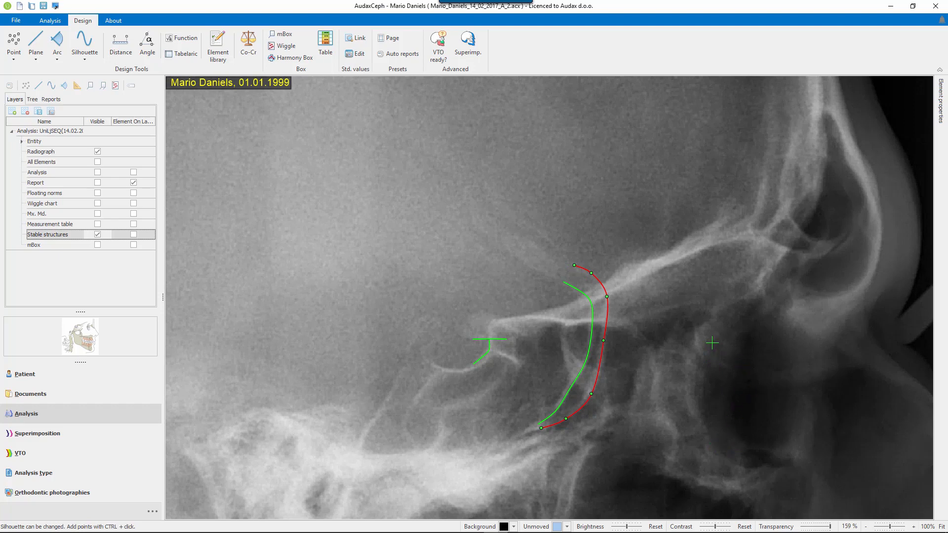
Trace a short rising silhouette in front of the two arcs, just below the anterior cranial base.
{"action": "left_click", "coordinate": [645, 316]}
{"action": "left_click", "coordinate": [632, 320]}
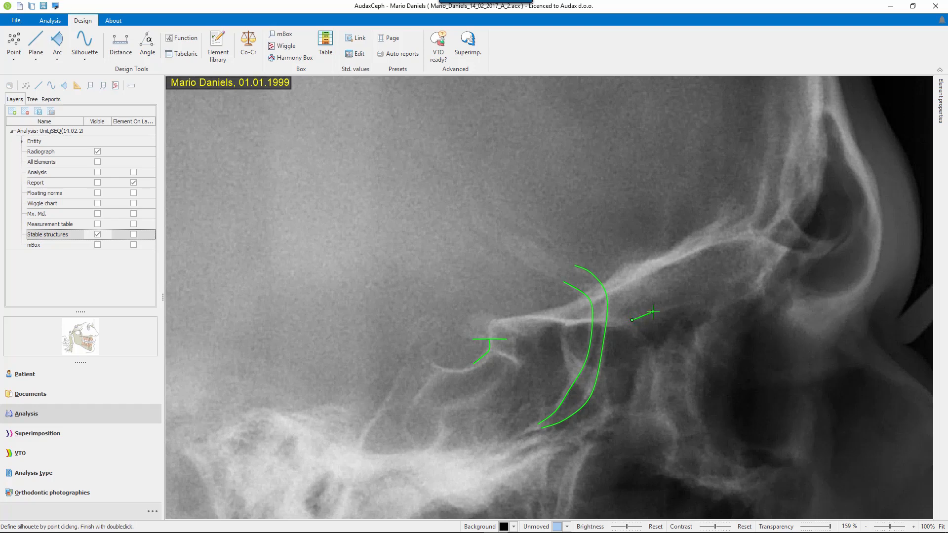
{"action": "left_click", "coordinate": [653, 311]}
{"action": "double_click", "coordinate": [695, 301]}
{"action": "left_click", "coordinate": [754, 418]}
{"action": "scroll", "coordinate": [764, 421], "scroll_direction": "up", "scroll_amount": 2}
{"action": "scroll", "coordinate": [764, 422], "scroll_direction": "up", "scroll_amount": 2}
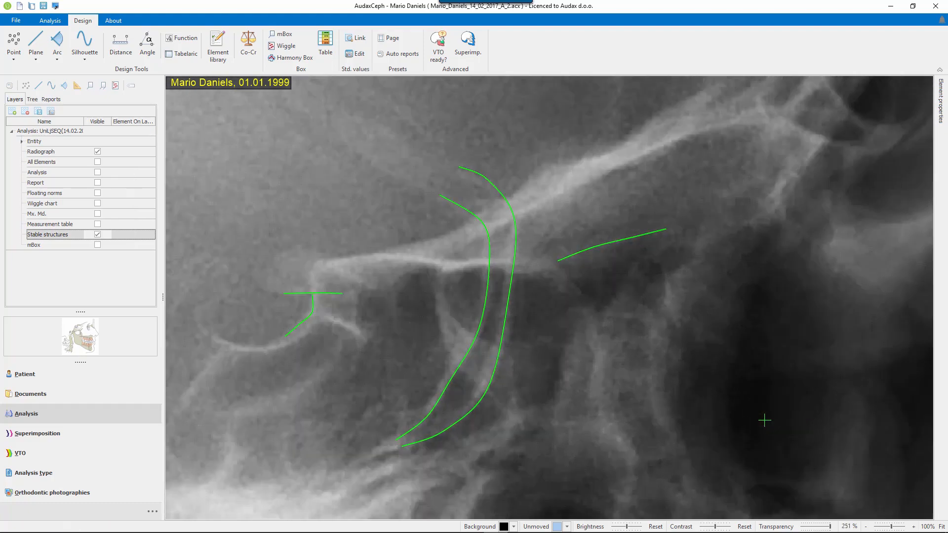
Assign the newly traced silhouettes to the Stable structures layer and check them by hiding and showing that layer.
{"action": "scroll", "coordinate": [765, 420], "scroll_direction": "down", "scroll_amount": 7}
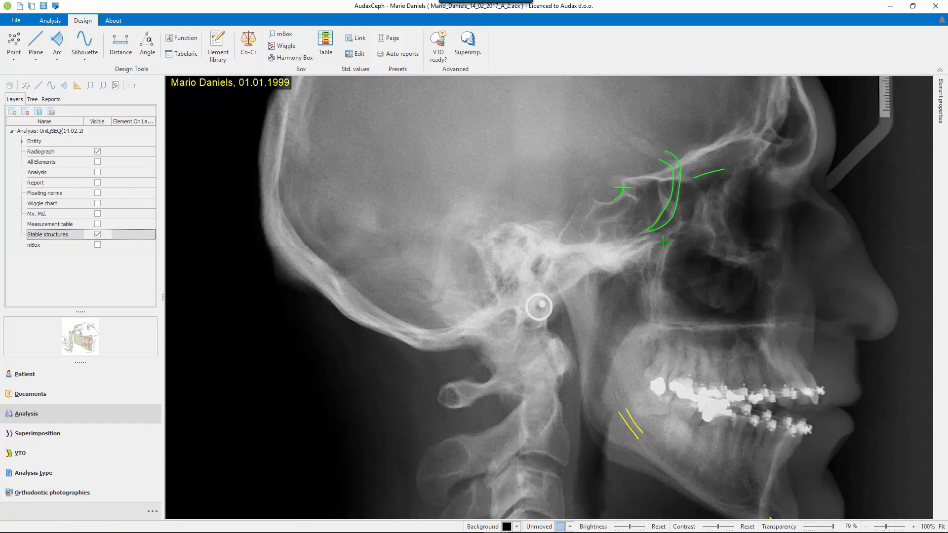
{"action": "left_click", "coordinate": [38, 111]}
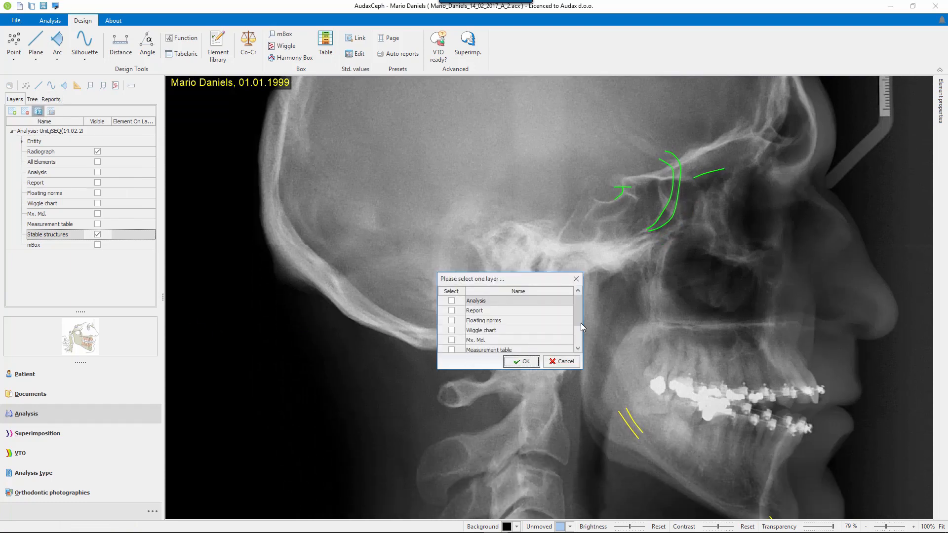
{"action": "left_click_drag", "start_coordinate": [581, 323], "coordinate": [583, 345]}
{"action": "left_click", "coordinate": [451, 330]}
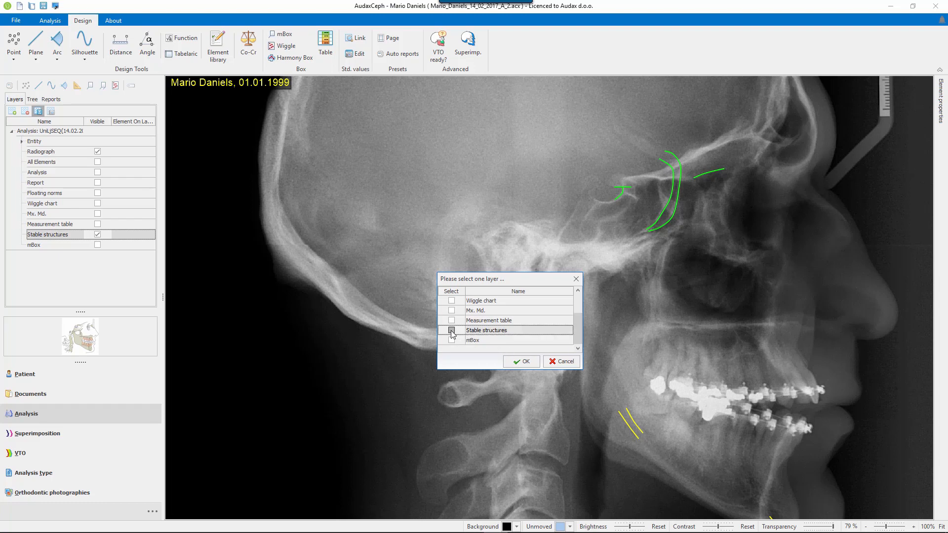
{"action": "left_click", "coordinate": [525, 362]}
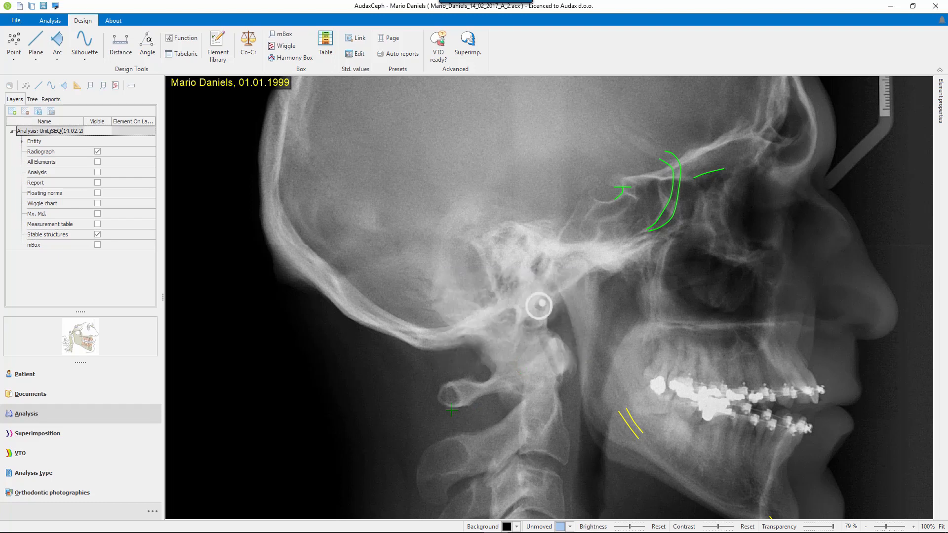
{"action": "left_click", "coordinate": [97, 235]}
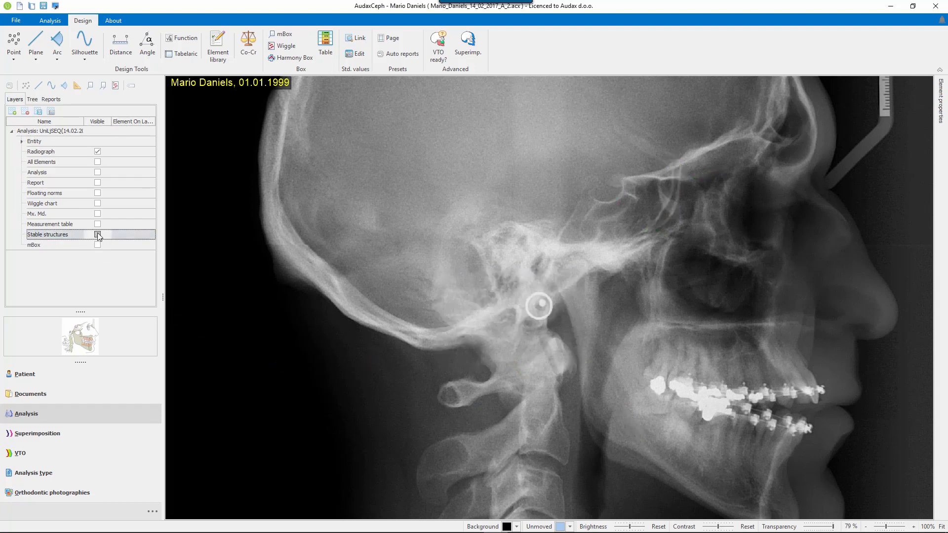
{"action": "left_click", "coordinate": [97, 234]}
{"action": "scroll", "coordinate": [419, 331], "scroll_direction": "down", "scroll_amount": 4}
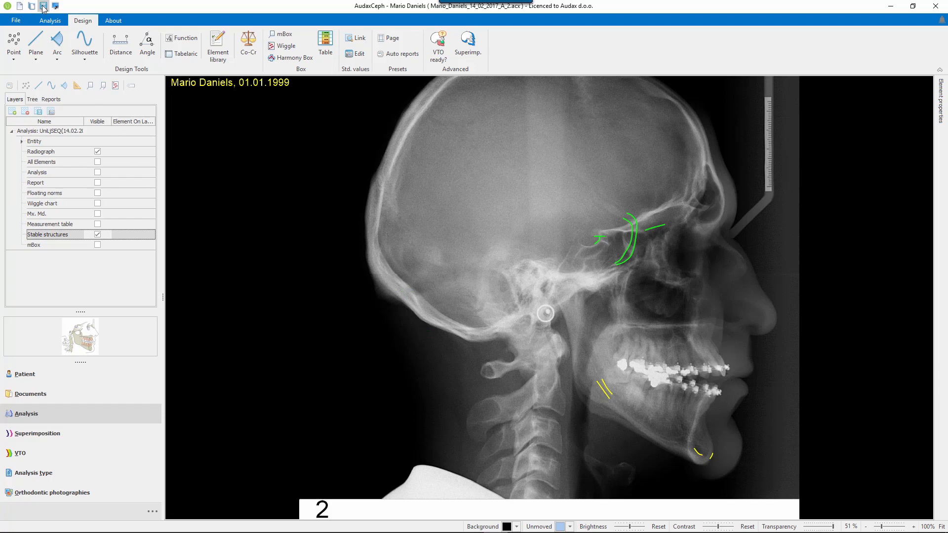
Save the analysis and start a new superimposition with the UniLjSEQ analysis from the 14.02.2015 stage.
{"action": "left_click", "coordinate": [52, 22]}
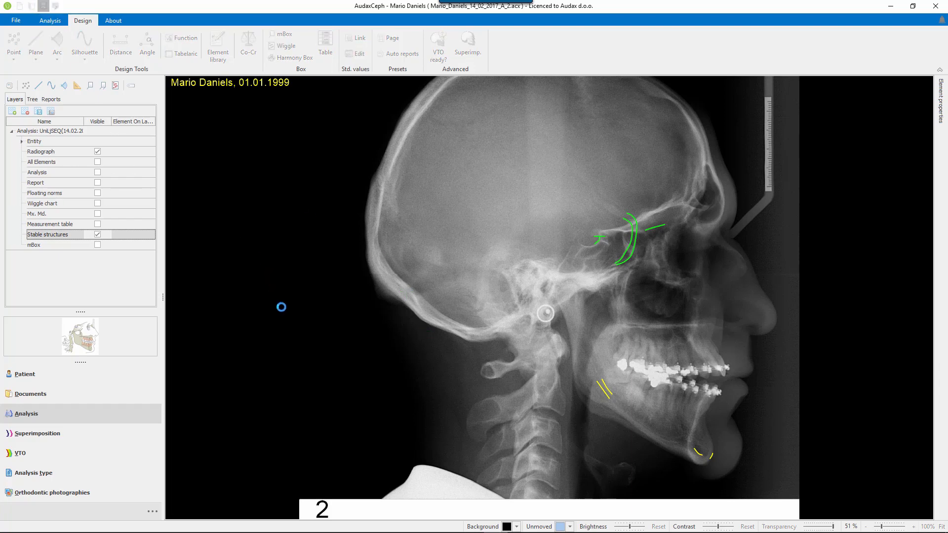
{"action": "left_click", "coordinate": [40, 434]}
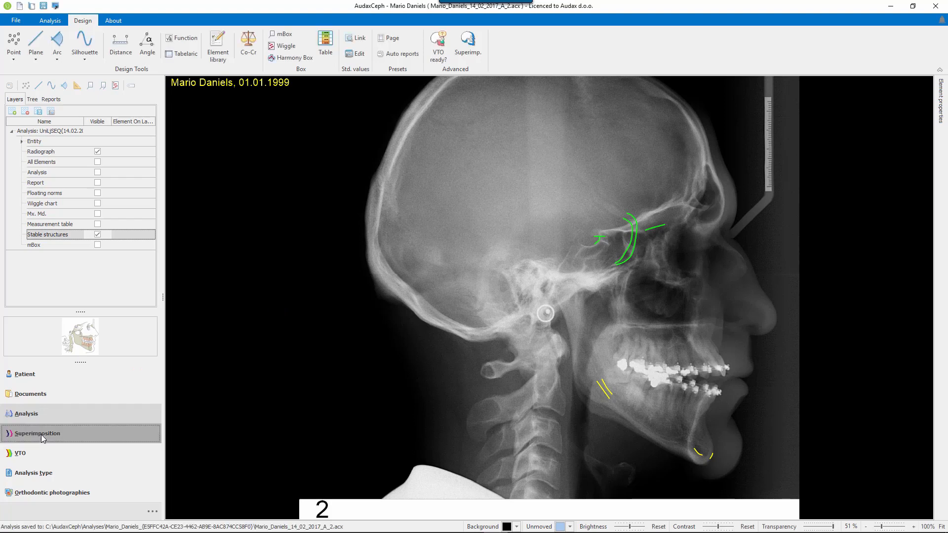
{"action": "left_click", "coordinate": [16, 51]}
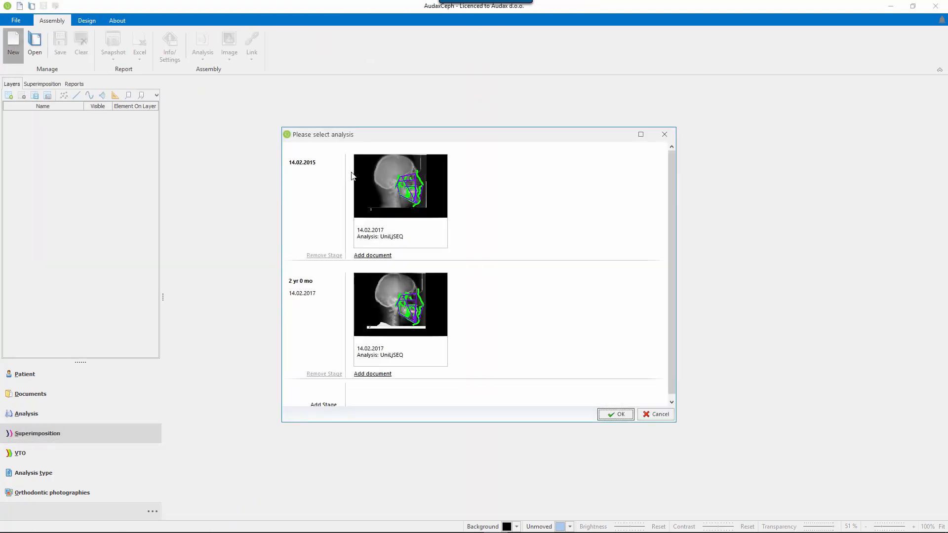
{"action": "left_click", "coordinate": [401, 197]}
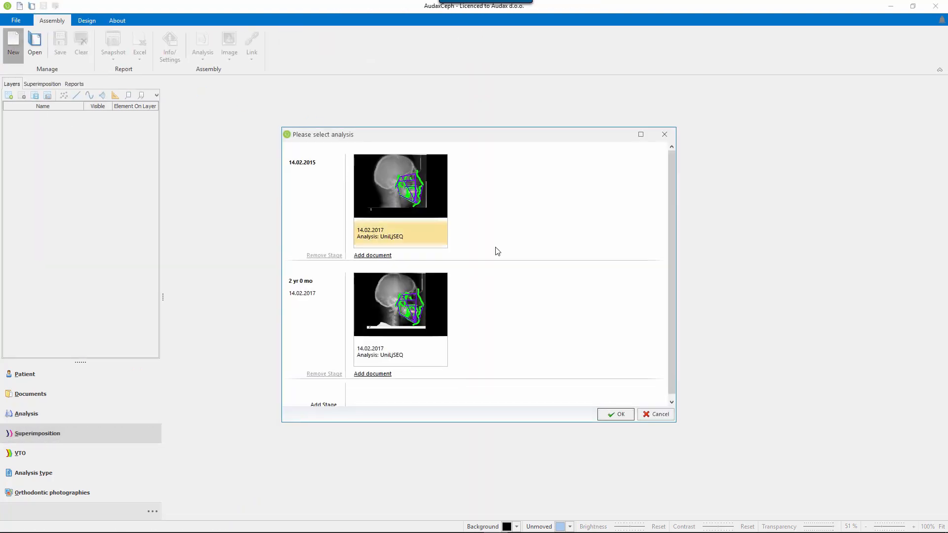
{"action": "left_click", "coordinate": [621, 414]}
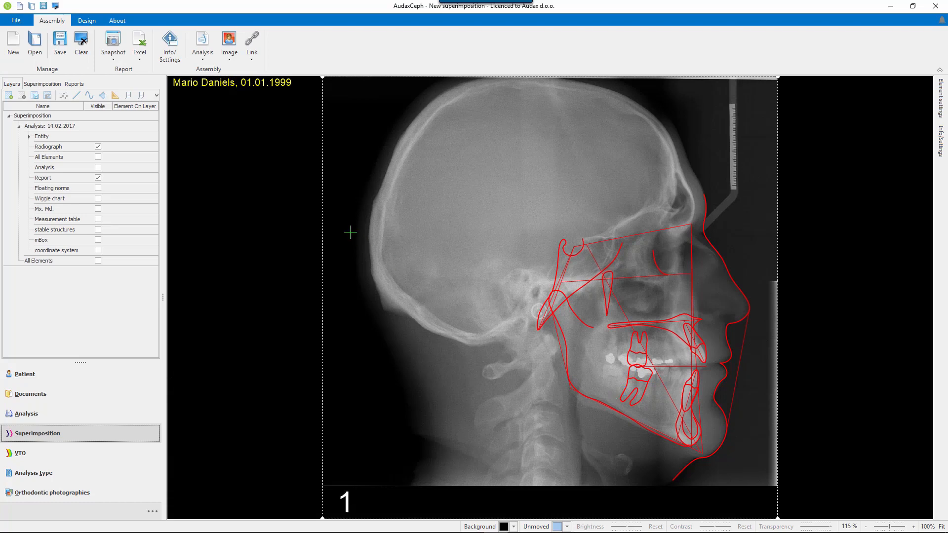
Add the 14.02.2017 stage analysis to the superimposition and show the first analysis's stable structures layer instead of its Report layer.
{"action": "left_click", "coordinate": [202, 43]}
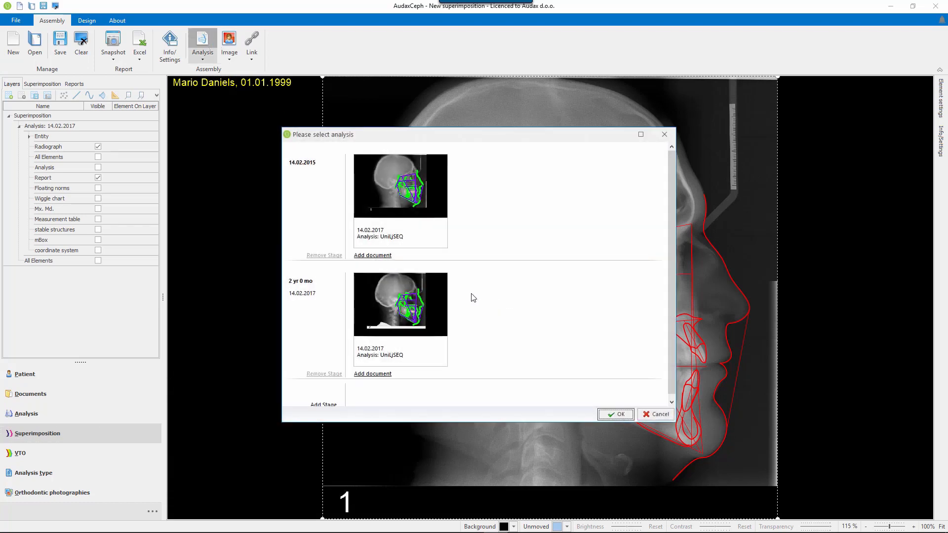
{"action": "left_click", "coordinate": [398, 313]}
{"action": "left_click", "coordinate": [616, 415]}
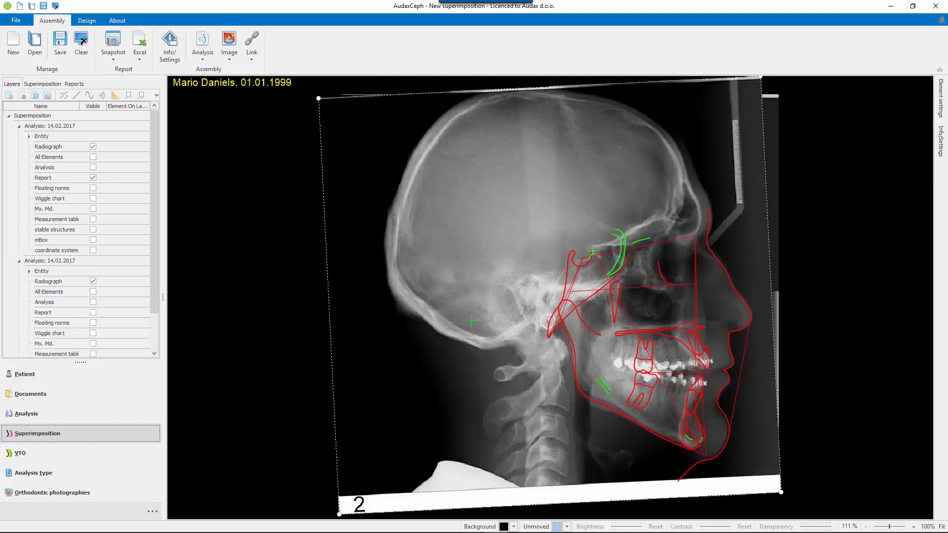
{"action": "left_click", "coordinate": [93, 178]}
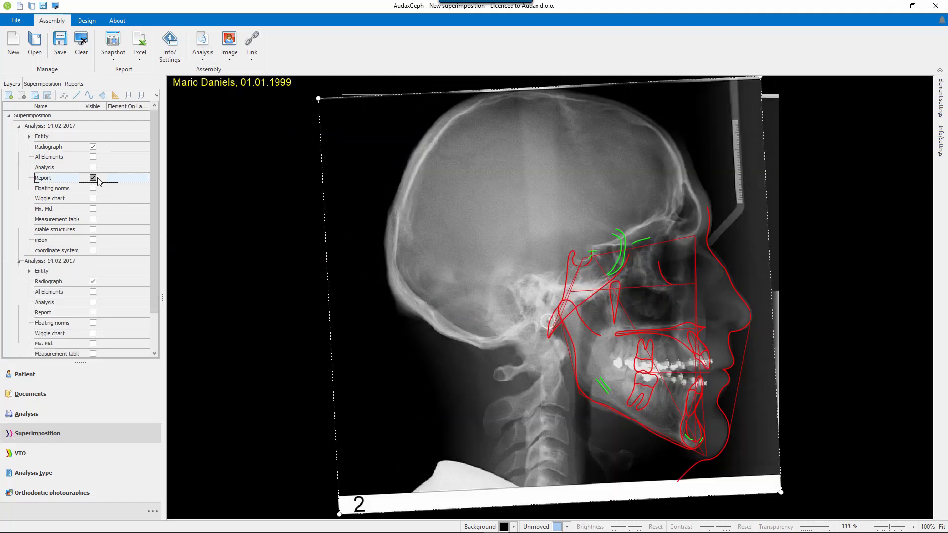
{"action": "left_click", "coordinate": [93, 230]}
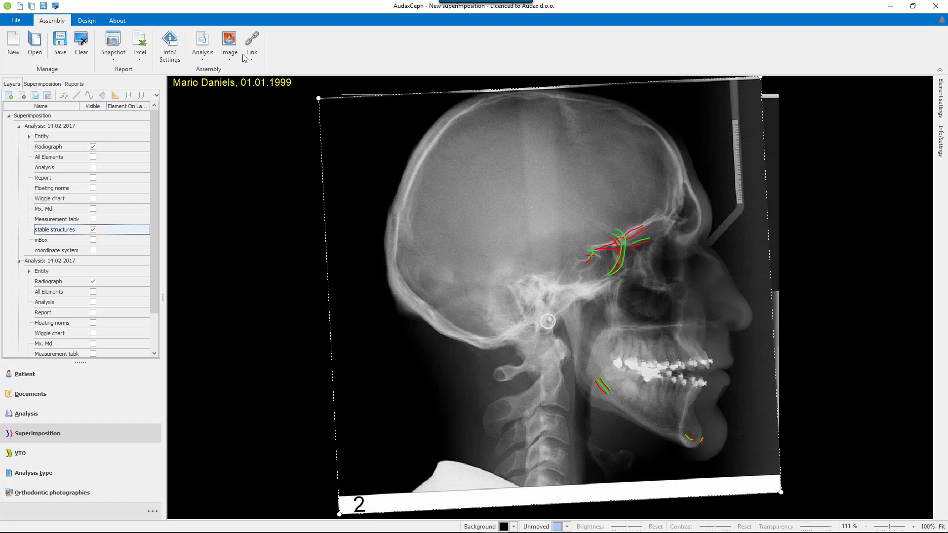
Create a free link using calibration and place its rotation centre where the second analysis's short tracings meet at the anterior sella wall.
{"action": "left_click", "coordinate": [252, 41]}
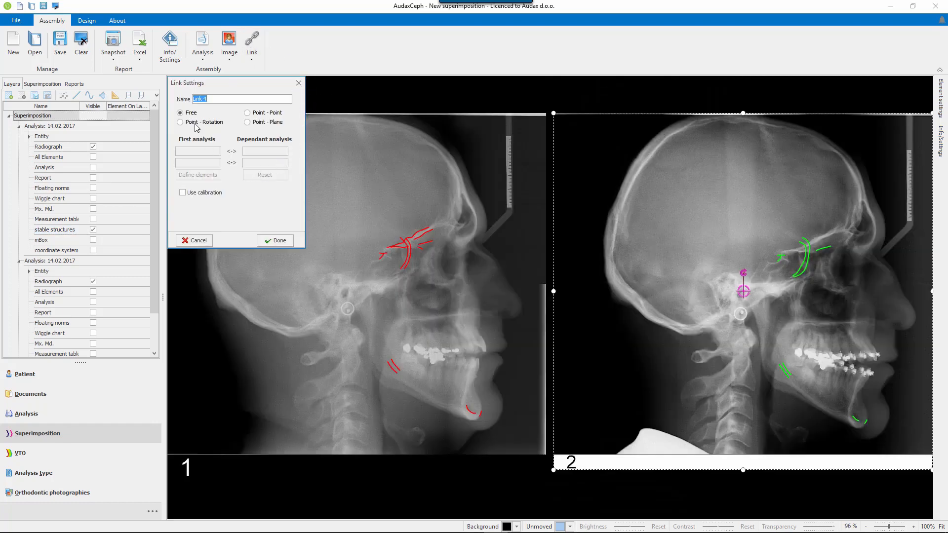
{"action": "left_click", "coordinate": [190, 114]}
{"action": "left_click_drag", "start_coordinate": [743, 292], "coordinate": [780, 255]}
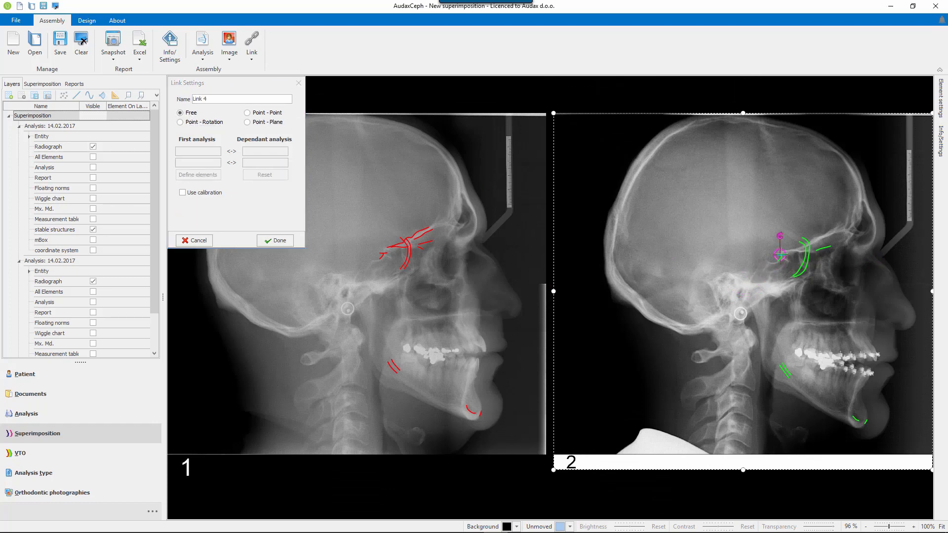
{"action": "scroll", "coordinate": [799, 269], "scroll_direction": "down", "scroll_amount": 3}
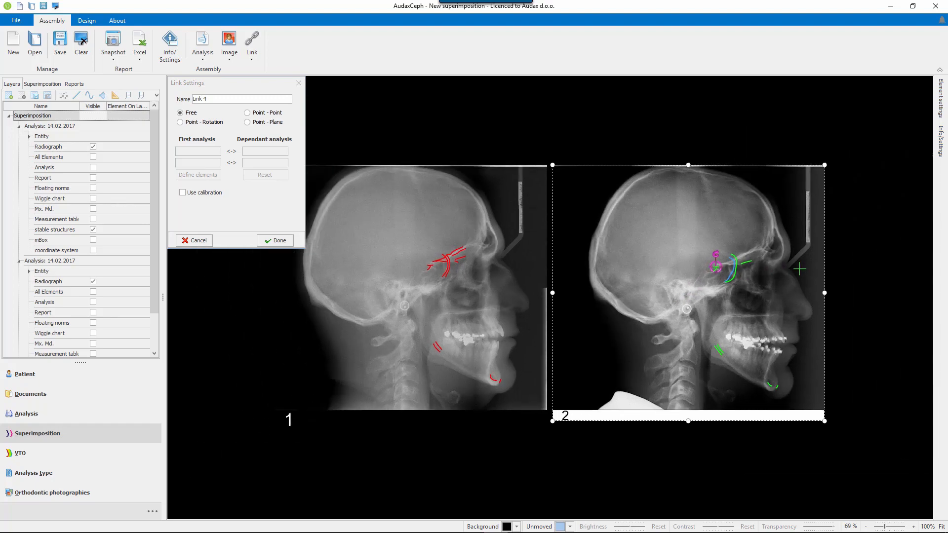
{"action": "left_click", "coordinate": [183, 192]}
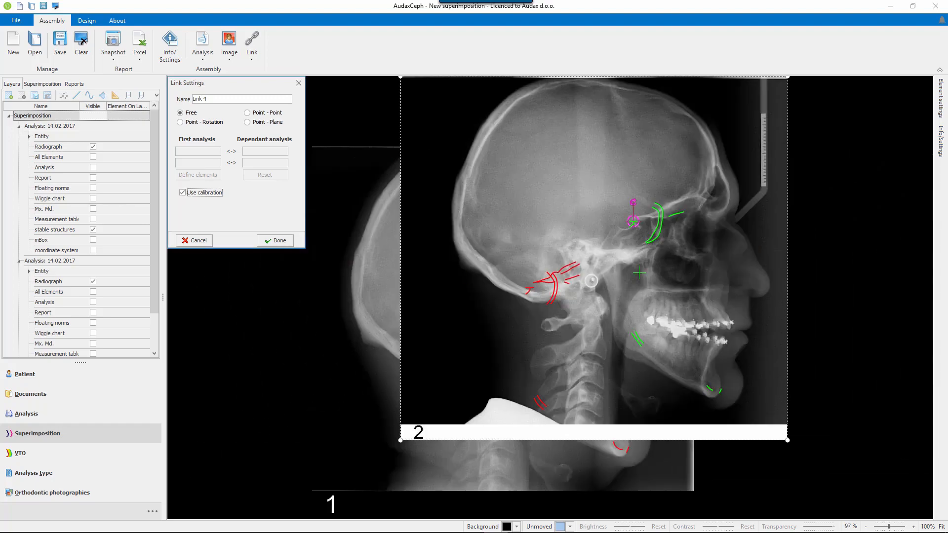
{"action": "scroll", "coordinate": [673, 223], "scroll_direction": "up", "scroll_amount": 10}
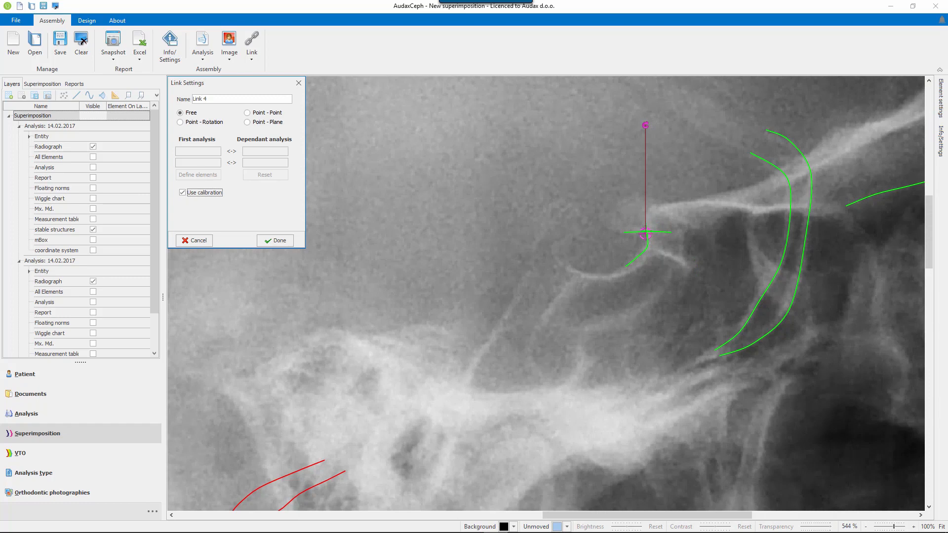
{"action": "left_click_drag", "start_coordinate": [646, 234], "coordinate": [647, 234]}
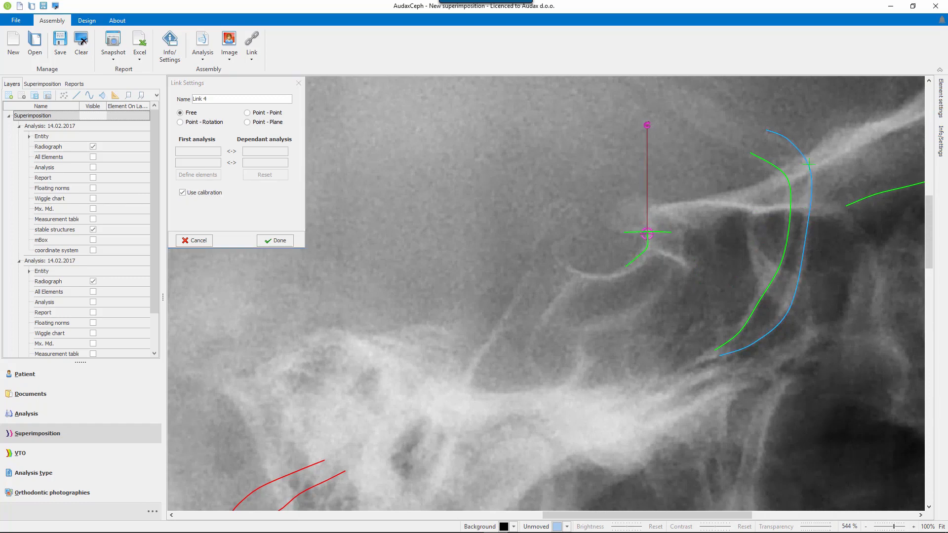
{"action": "scroll", "coordinate": [583, 388], "scroll_direction": "down", "scroll_amount": 5}
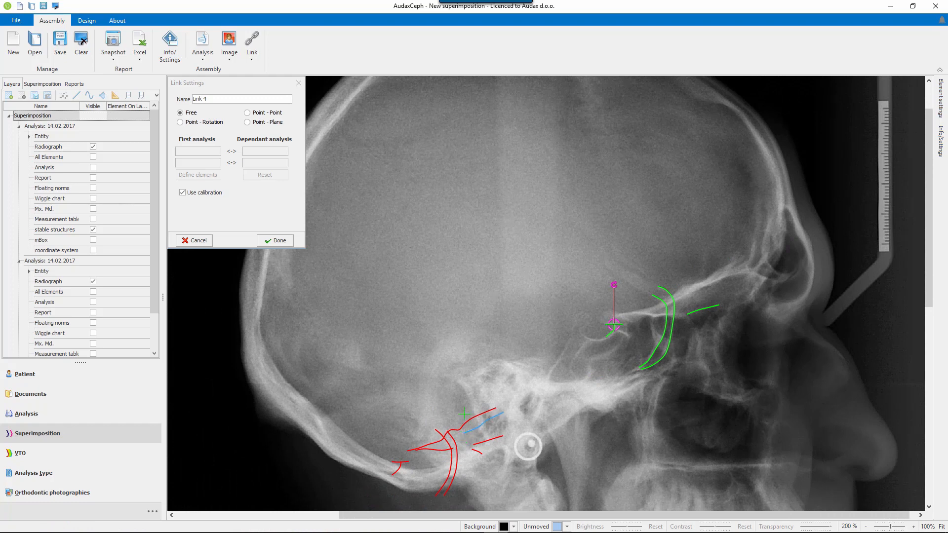
Try blue as the second analysis's colour and set it back to green.
{"action": "left_click", "coordinate": [42, 84]}
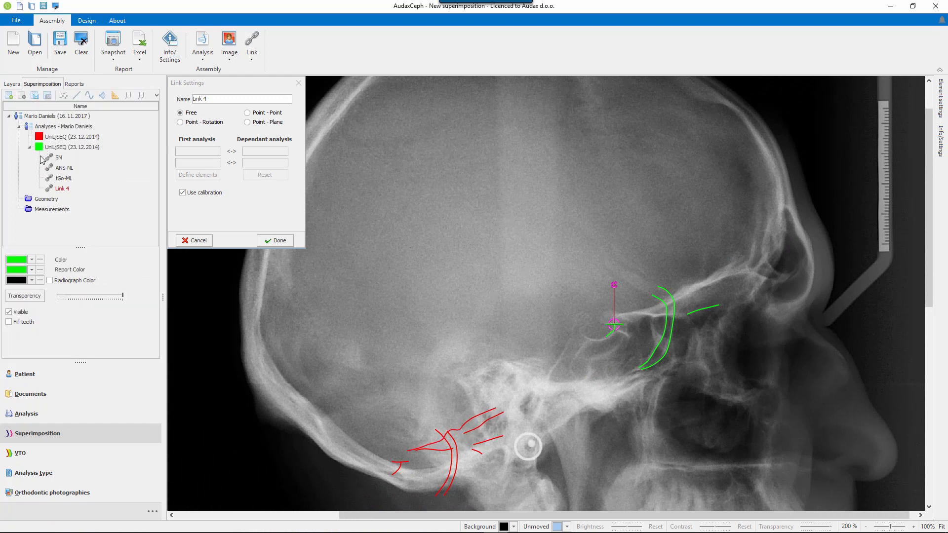
{"action": "left_click", "coordinate": [31, 260]}
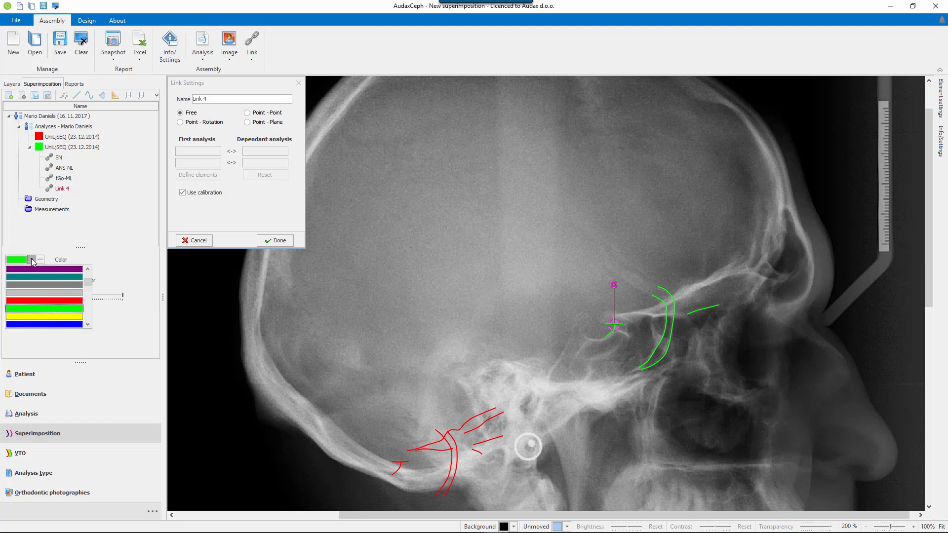
{"action": "left_click", "coordinate": [55, 325]}
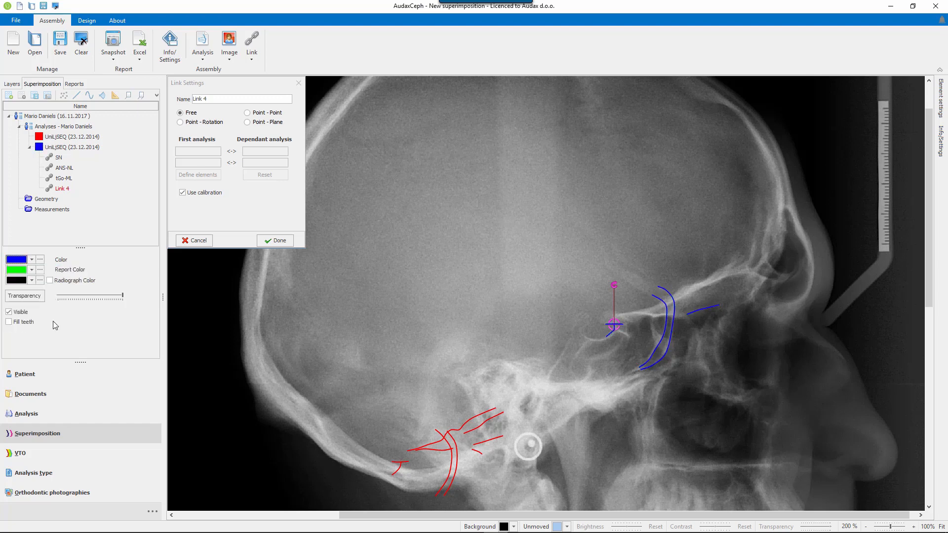
{"action": "left_click", "coordinate": [32, 260]}
{"action": "left_click_drag", "start_coordinate": [87, 277], "coordinate": [88, 292]}
{"action": "left_click", "coordinate": [81, 293]}
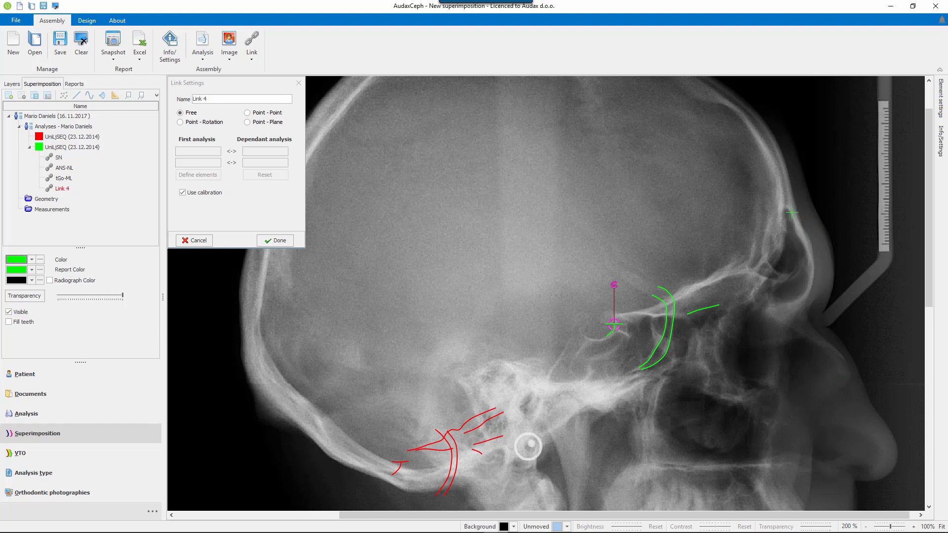
Move the second radiograph until its sella tracings lie over those of the first analysis, fine-tuning the position close up.
{"action": "left_click_drag", "start_coordinate": [781, 191], "coordinate": [564, 324]}
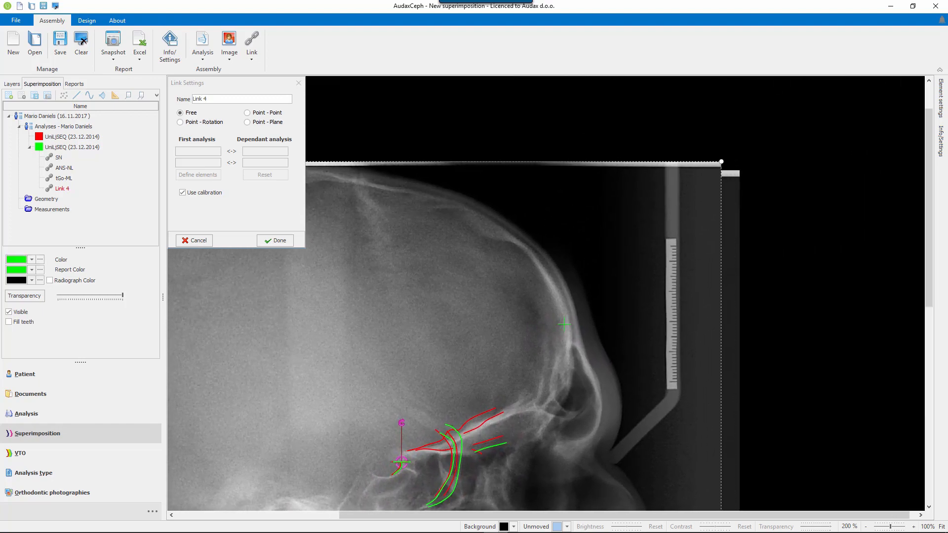
{"action": "scroll", "coordinate": [641, 347], "scroll_direction": "up", "scroll_amount": 5}
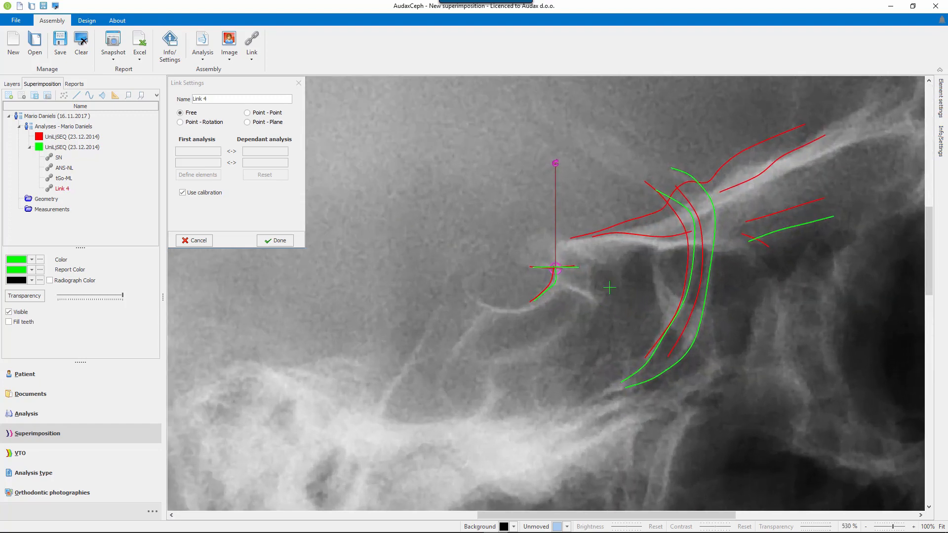
{"action": "left_click_drag", "start_coordinate": [609, 287], "coordinate": [607, 288]}
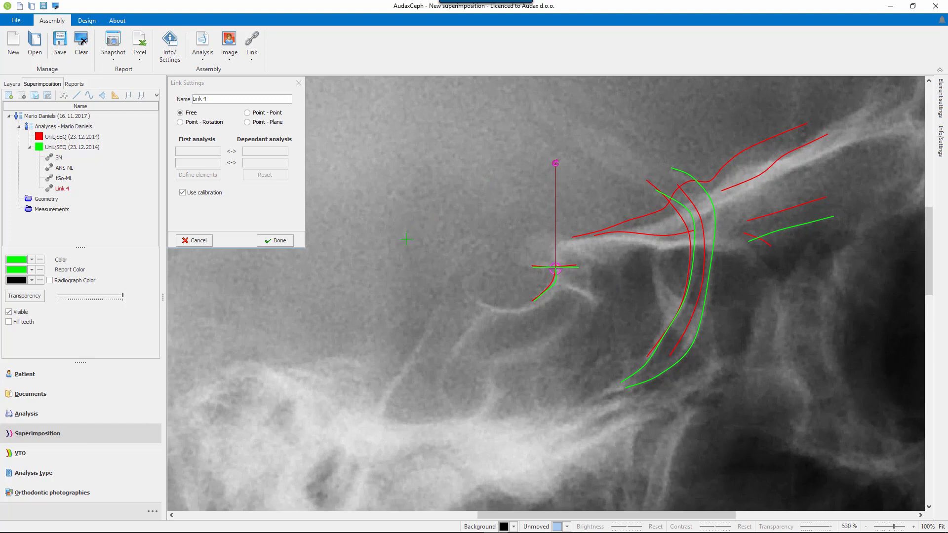
{"action": "scroll", "coordinate": [407, 240], "scroll_direction": "down", "scroll_amount": 5}
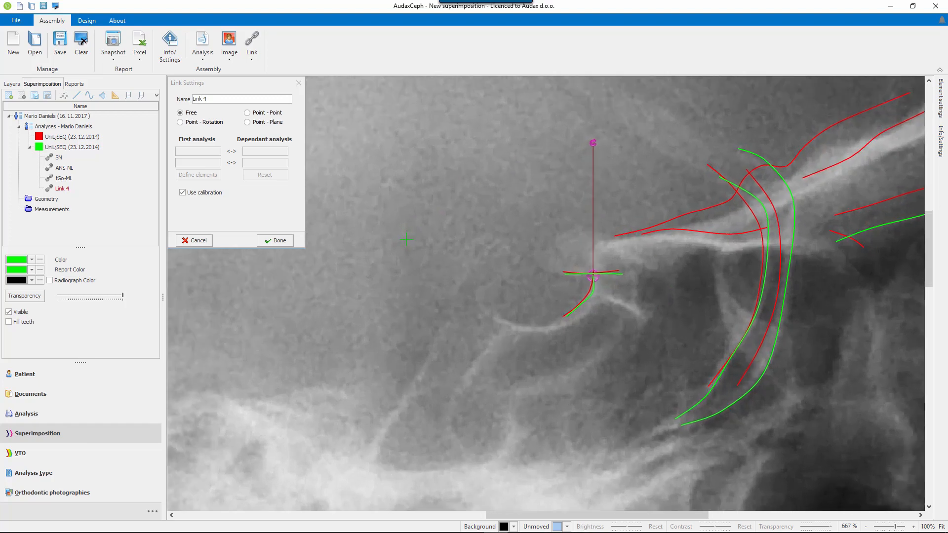
Rotate the second radiograph about the sella centre to align the cranial base tracings and finish the link.
{"action": "scroll", "coordinate": [407, 239], "scroll_direction": "down", "scroll_amount": 4}
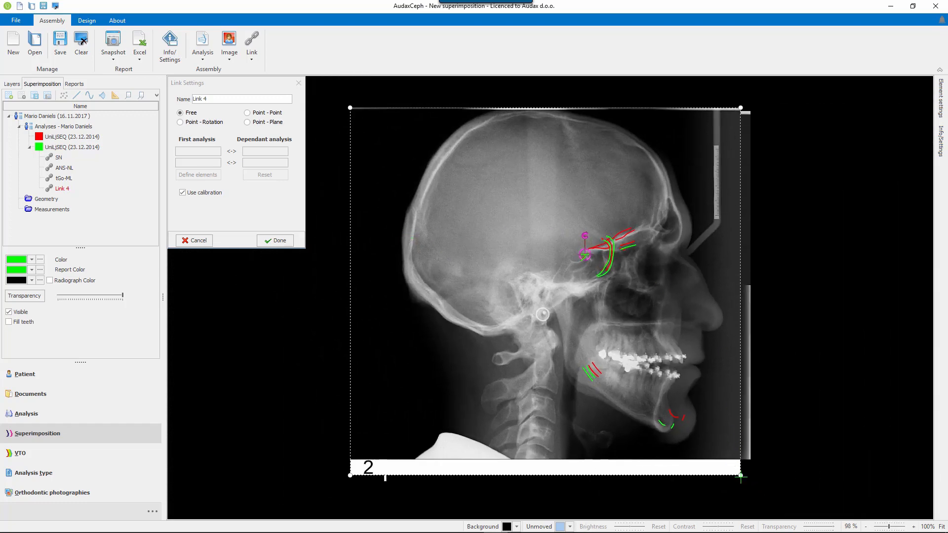
{"action": "left_click_drag", "start_coordinate": [741, 476], "coordinate": [790, 504]}
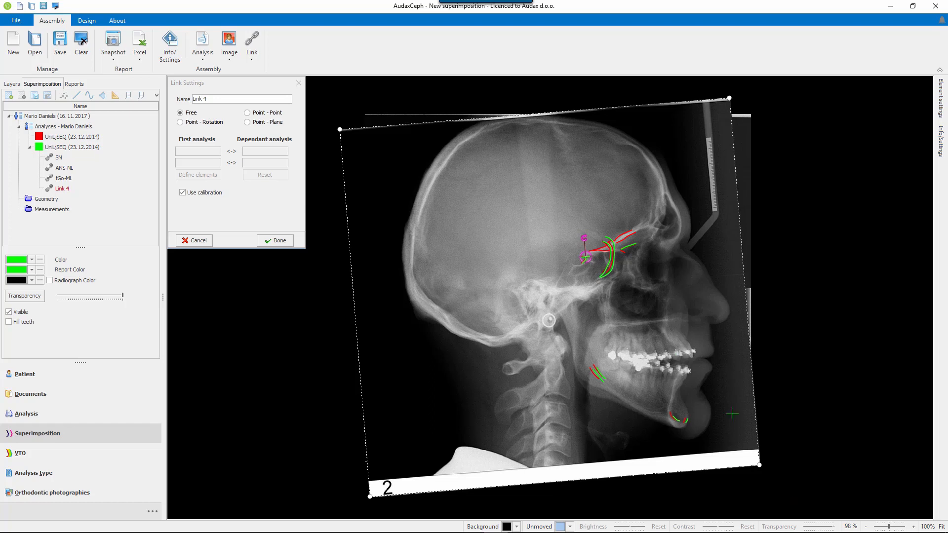
{"action": "left_click", "coordinate": [276, 240]}
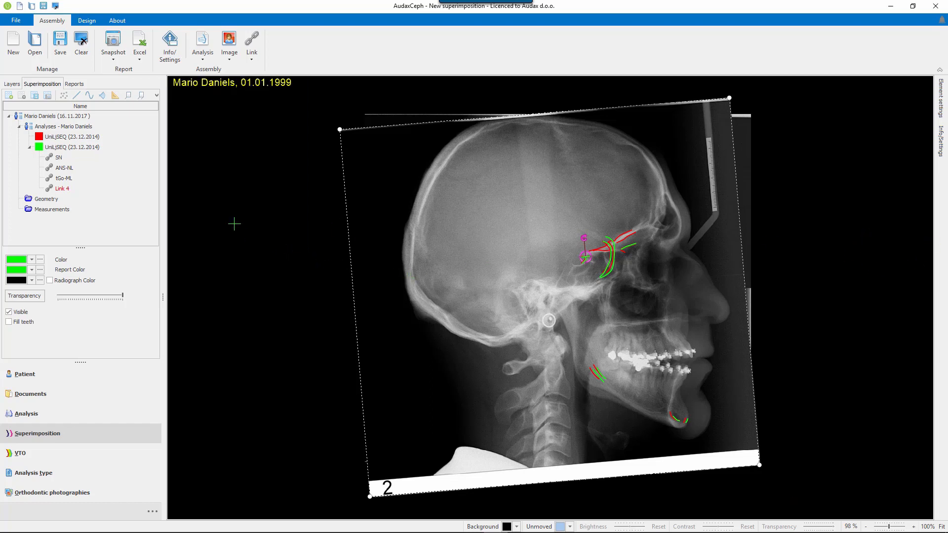
Rename the new free link as "cranial base".
{"action": "double_click", "coordinate": [64, 188]}
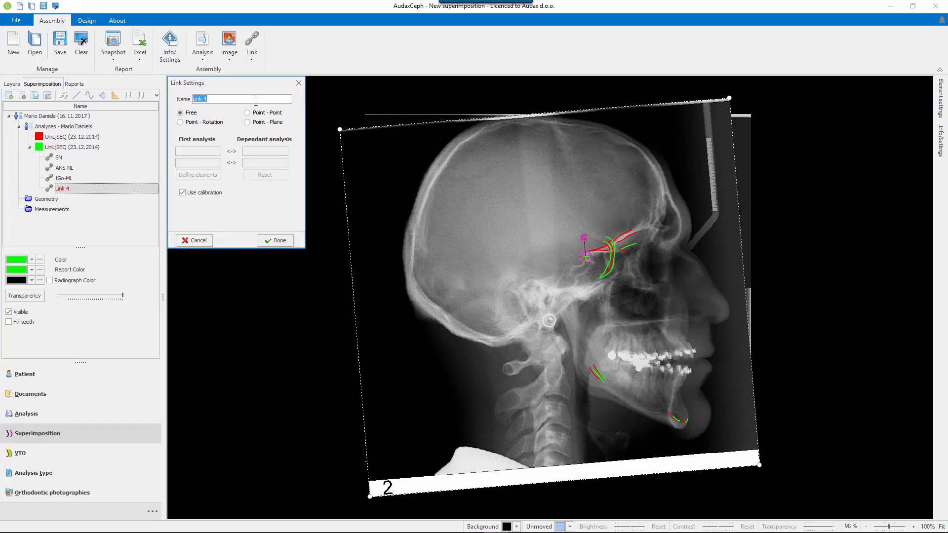
{"action": "type", "text": "cranial base"}
{"action": "left_click", "coordinate": [281, 240]}
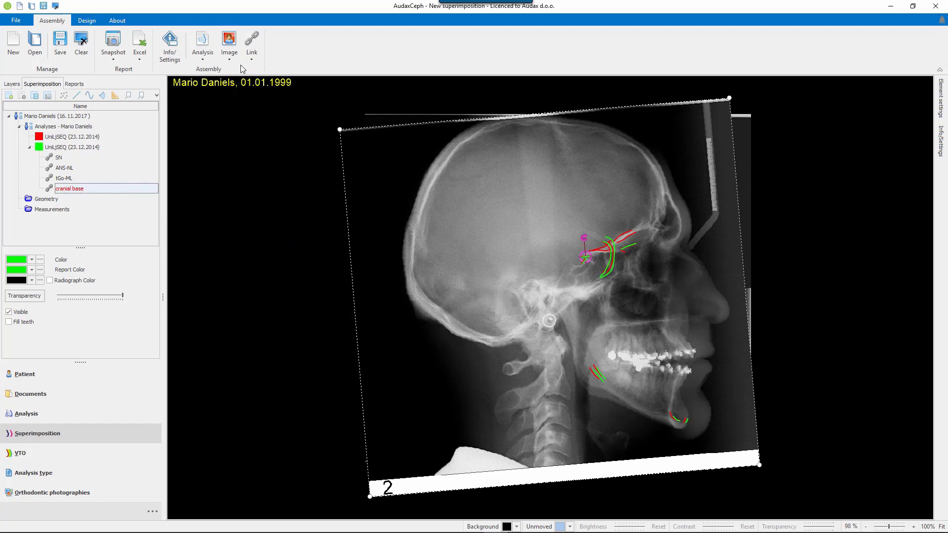
Create another free link using calibration and place its rotation centre on the front chin tracing of the second analysis.
{"action": "left_click", "coordinate": [251, 38]}
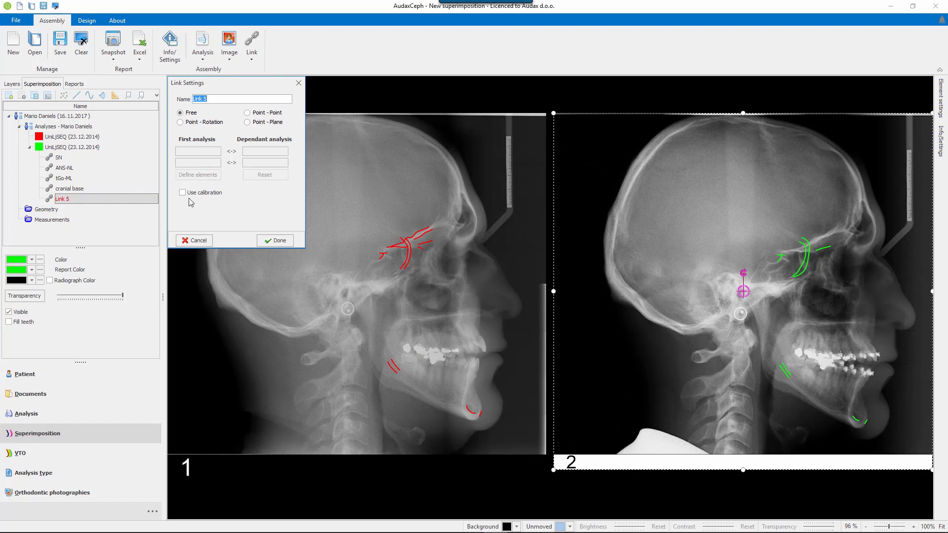
{"action": "left_click", "coordinate": [183, 192]}
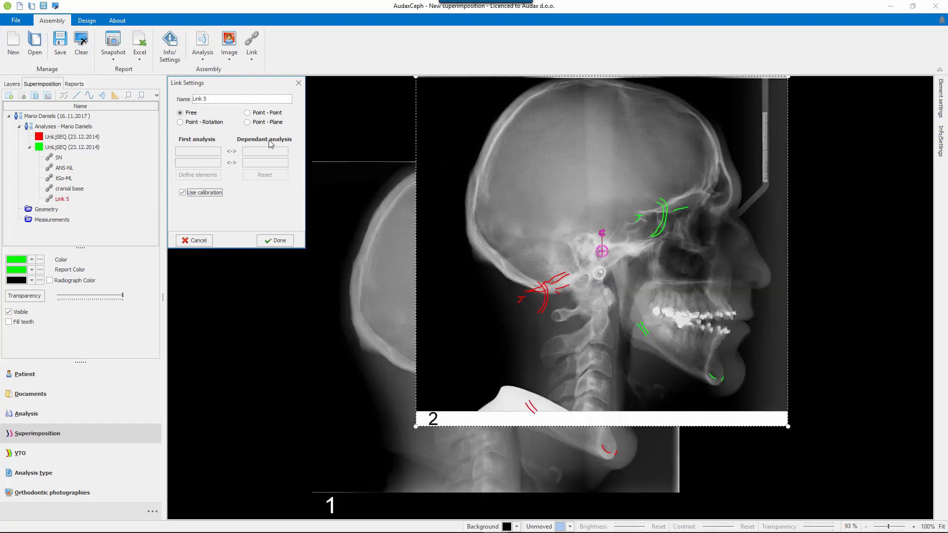
{"action": "left_click", "coordinate": [193, 122]}
{"action": "left_click", "coordinate": [191, 113]}
{"action": "left_click_drag", "start_coordinate": [601, 251], "coordinate": [725, 381]}
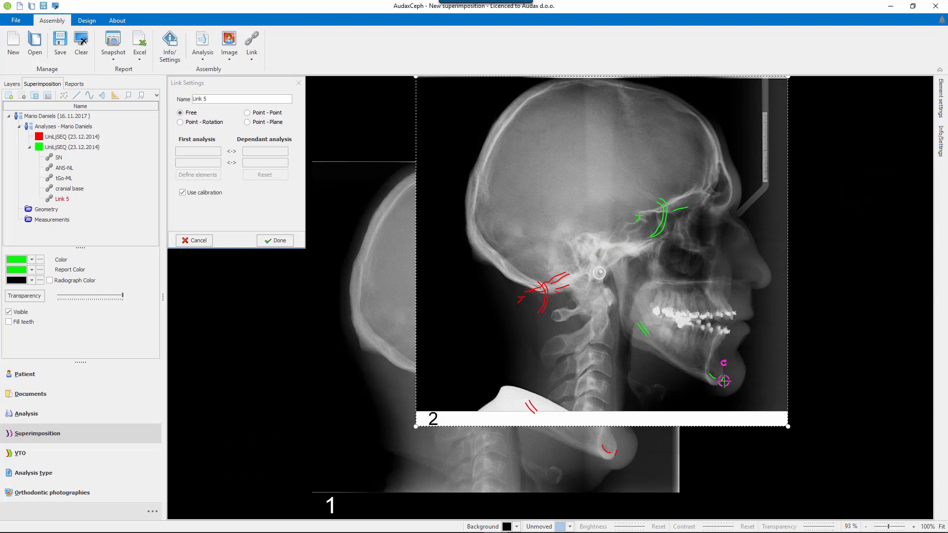
{"action": "scroll", "coordinate": [724, 380], "scroll_direction": "up", "scroll_amount": 10}
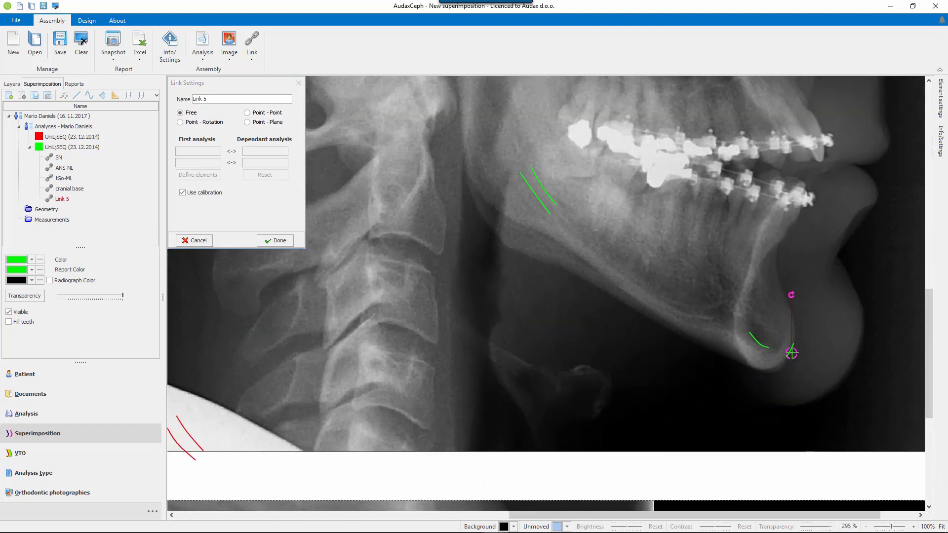
{"action": "left_click_drag", "start_coordinate": [793, 353], "coordinate": [791, 351]}
Move the second radiograph until its chin tracings coincide with those of the first analysis, fine-tuning the position close up.
{"action": "mouse_move", "coordinate": [656, 369]}
{"action": "left_mouse_down"}
{"action": "mouse_move", "coordinate": [306, 338]}
{"action": "mouse_move", "coordinate": [251, 394]}
{"action": "left_mouse_up"}
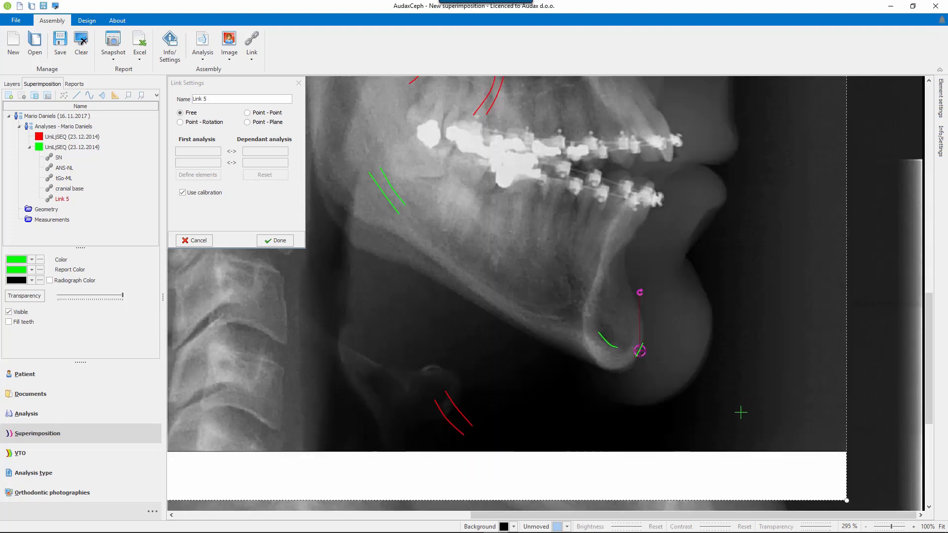
{"action": "scroll", "coordinate": [741, 413], "scroll_direction": "down", "scroll_amount": 5}
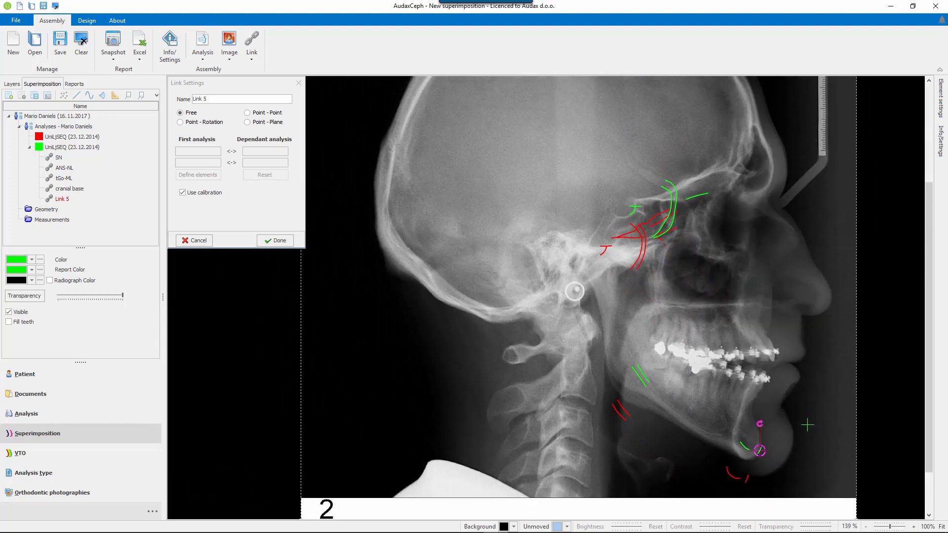
{"action": "left_click_drag", "start_coordinate": [808, 424], "coordinate": [795, 444]}
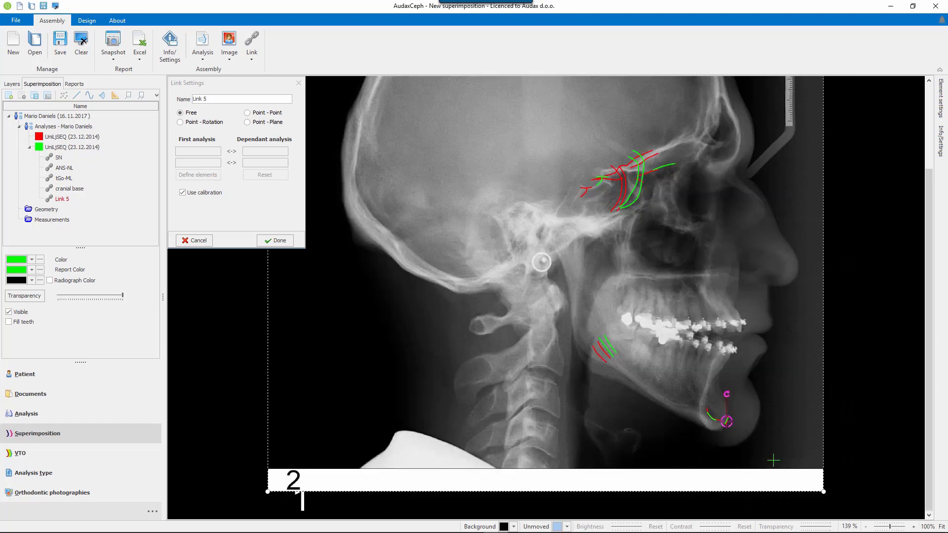
{"action": "scroll", "coordinate": [774, 461], "scroll_direction": "up", "scroll_amount": 2}
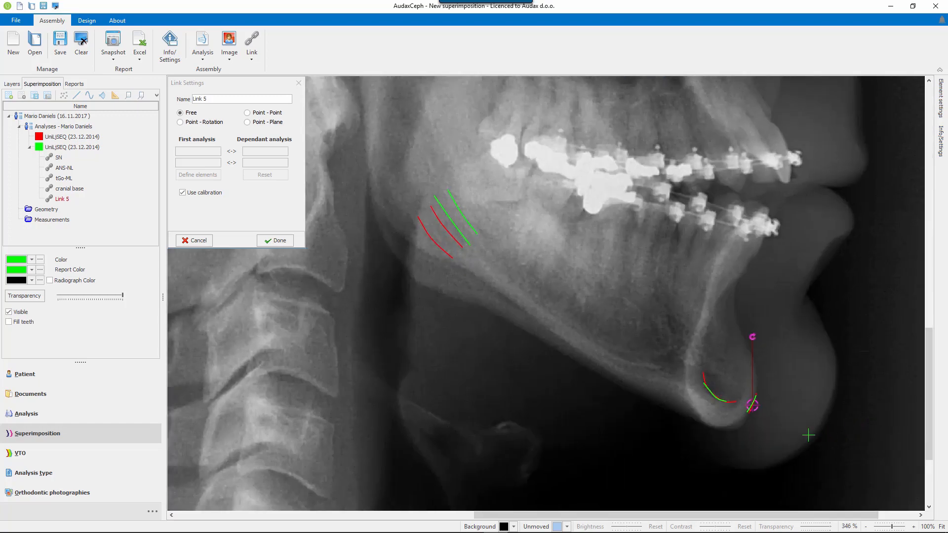
{"action": "left_click_drag", "start_coordinate": [807, 435], "coordinate": [808, 434]}
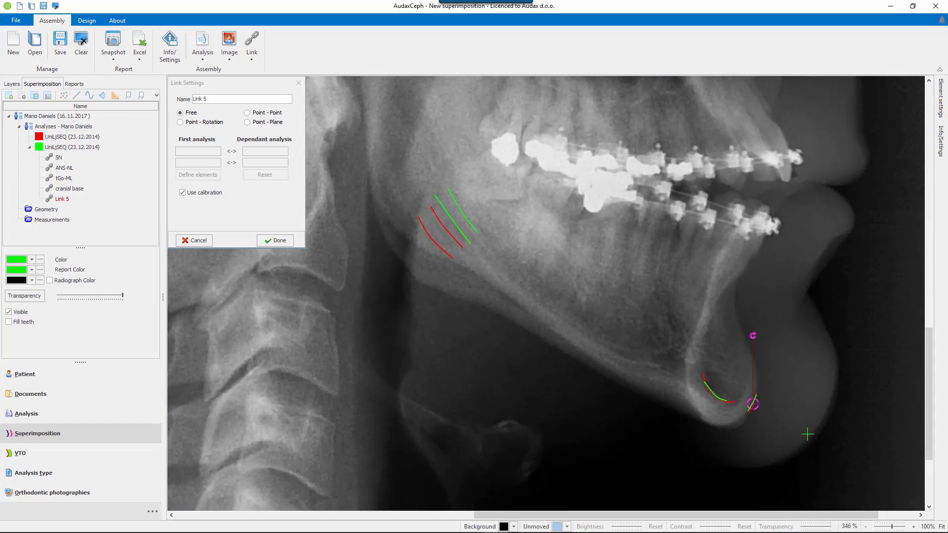
Rotate the second radiograph about the chin centre to align the posterior mandibular tracings, and save the link as "Md.".
{"action": "scroll", "coordinate": [808, 434], "scroll_direction": "down", "scroll_amount": 6}
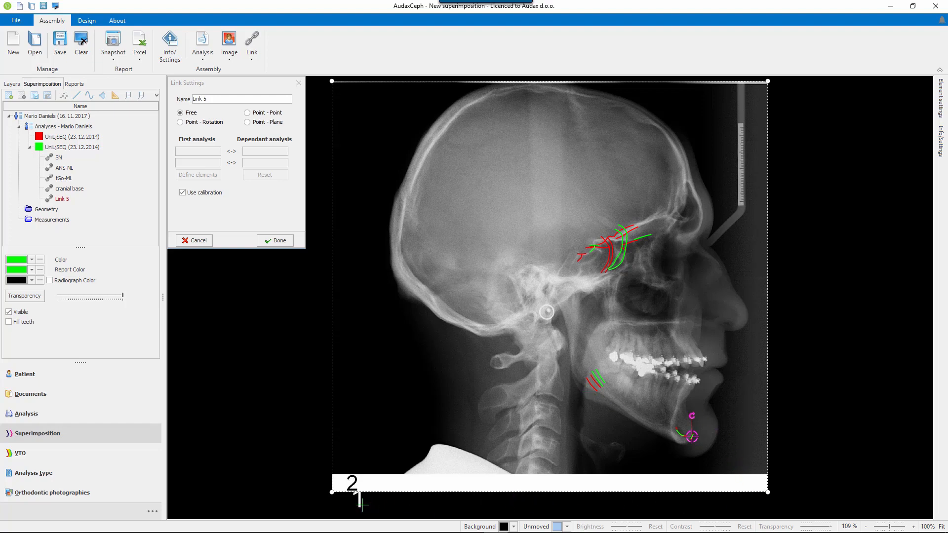
{"action": "left_click_drag", "start_coordinate": [332, 493], "coordinate": [368, 512]}
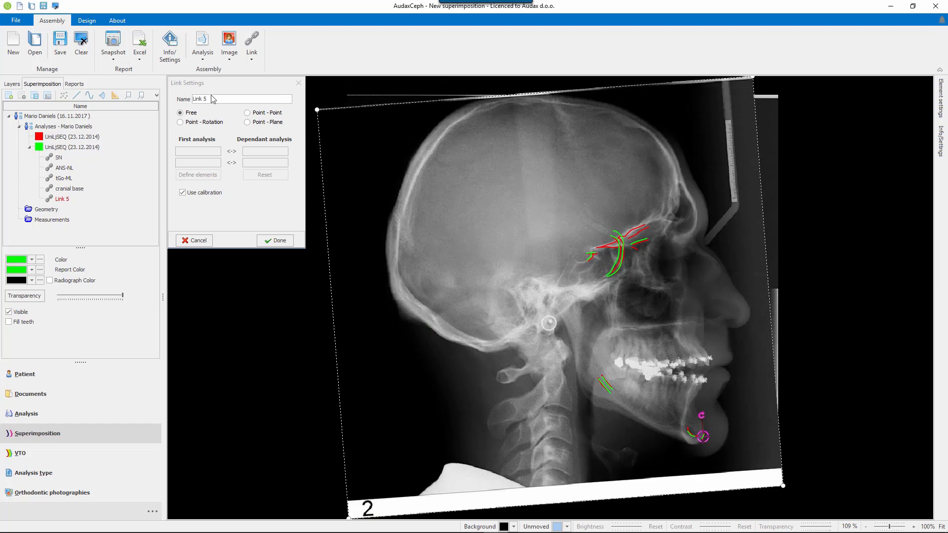
{"action": "left_click_drag", "start_coordinate": [226, 97], "coordinate": [180, 94]}
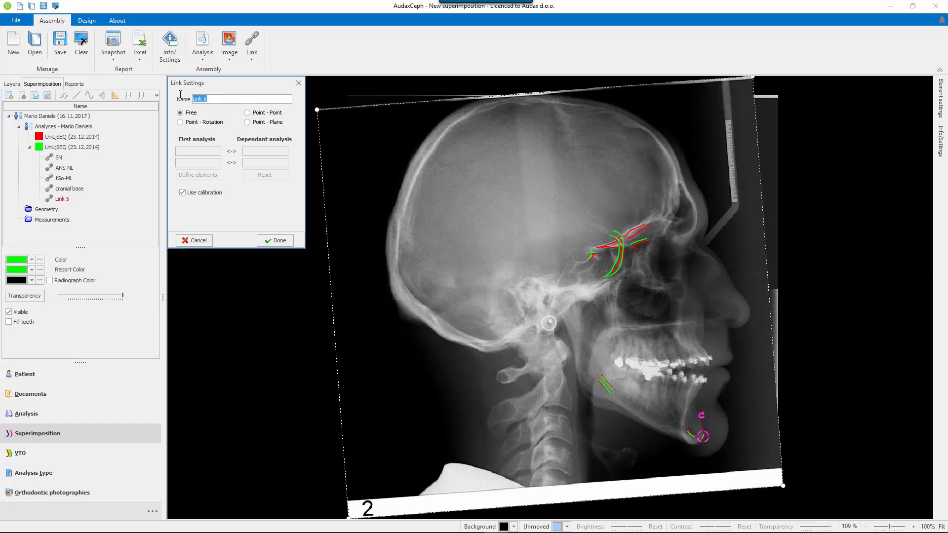
{"action": "type", "text": "Md."}
{"action": "left_click", "coordinate": [275, 241]}
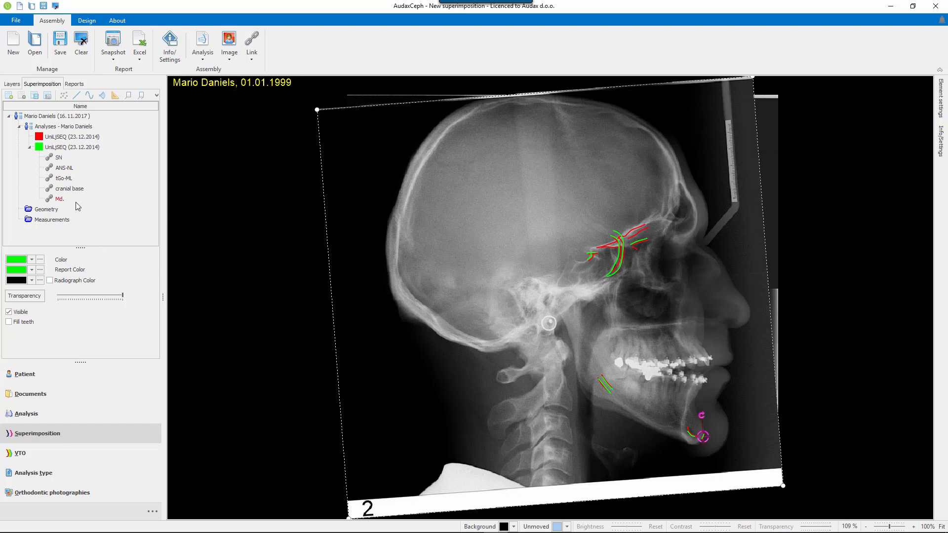
Compare the superimposition of the two analyses under the SN, ANS-NL, cranial base and Md. links in turn.
{"action": "left_click", "coordinate": [60, 158]}
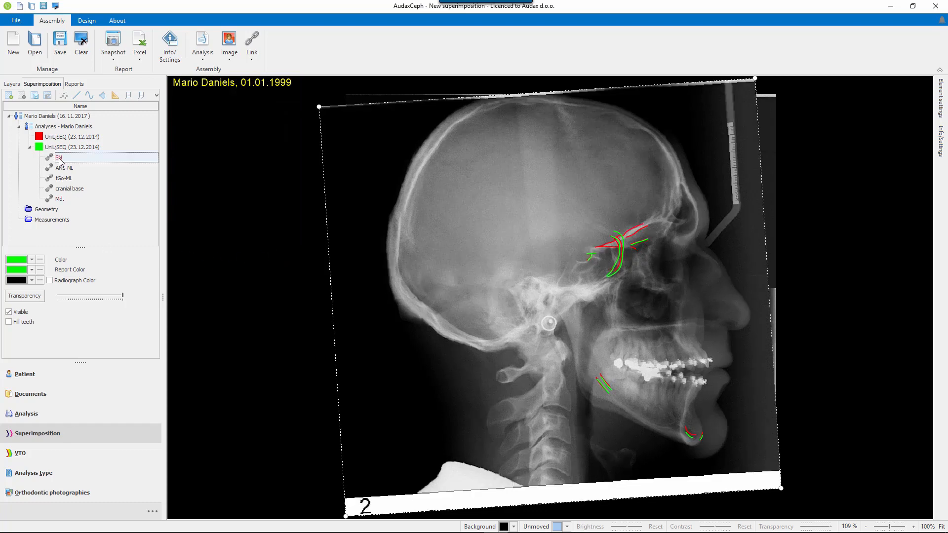
{"action": "left_click", "coordinate": [67, 169]}
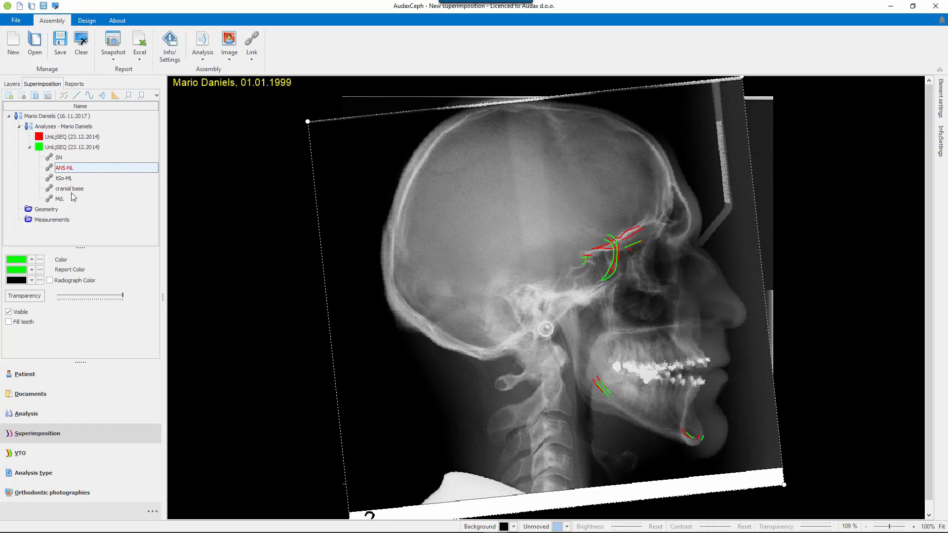
{"action": "left_click", "coordinate": [71, 193]}
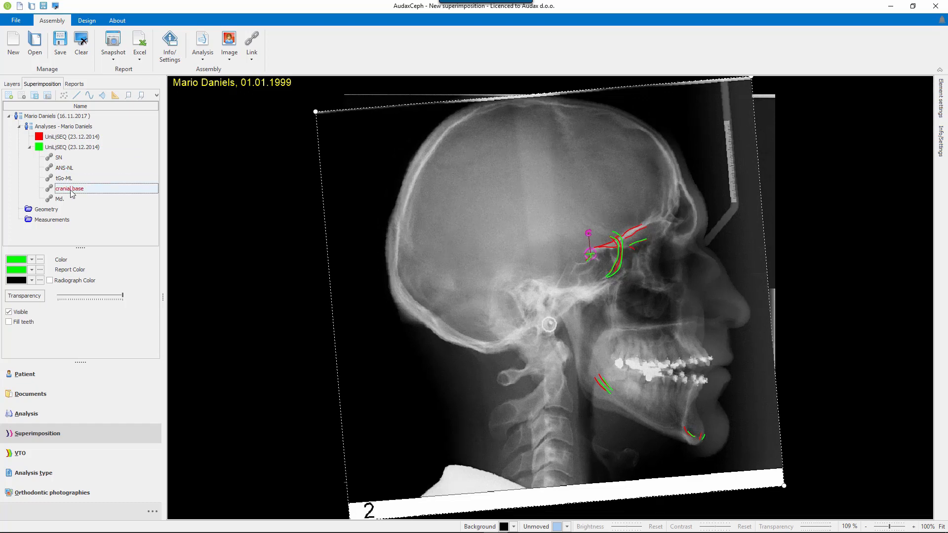
{"action": "left_click", "coordinate": [59, 199]}
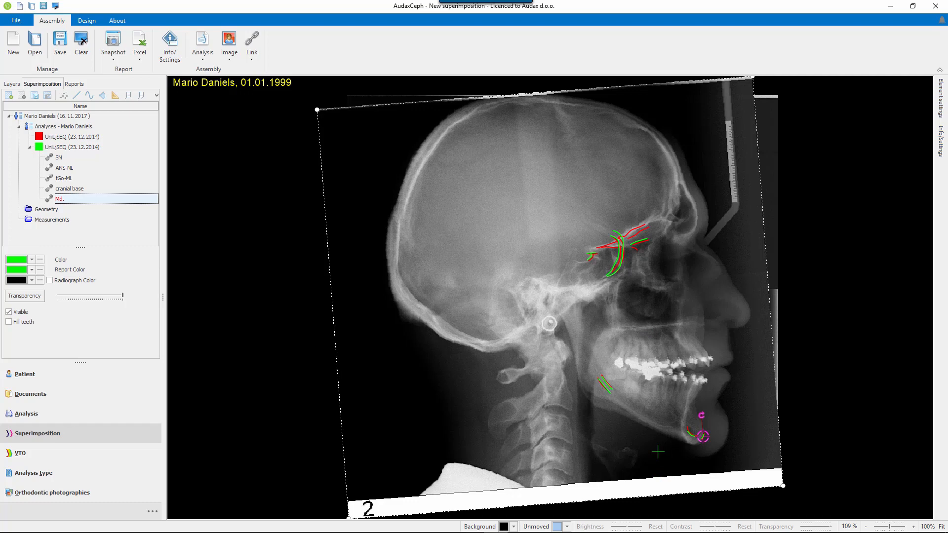
Hide the stable structures layers of both analyses and show their Report layers instead.
{"action": "left_click", "coordinate": [9, 88]}
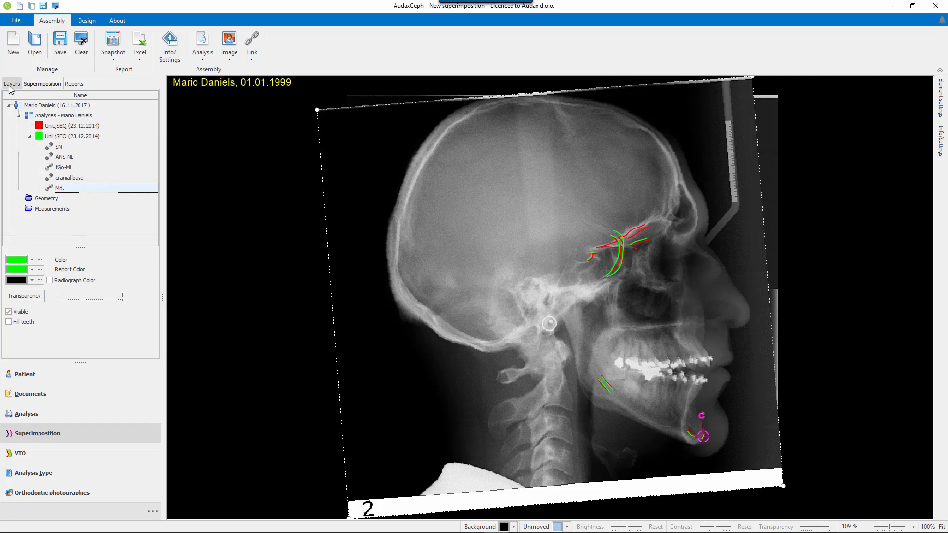
{"action": "left_click", "coordinate": [93, 231]}
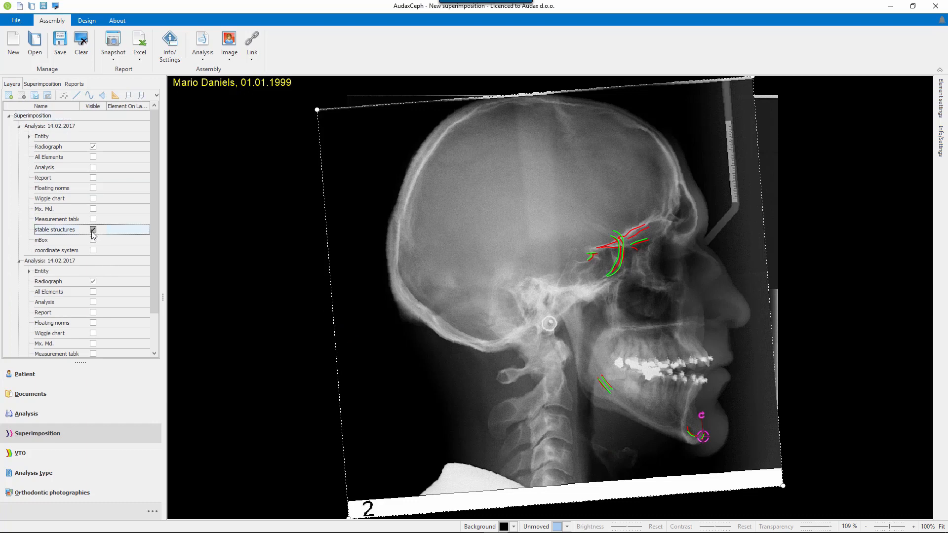
{"action": "left_click", "coordinate": [93, 178]}
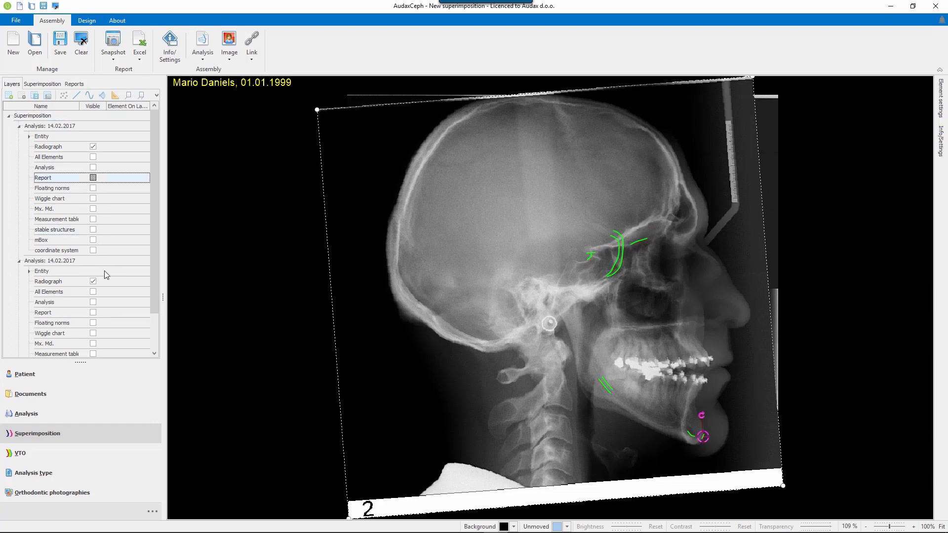
{"action": "left_click", "coordinate": [93, 313]}
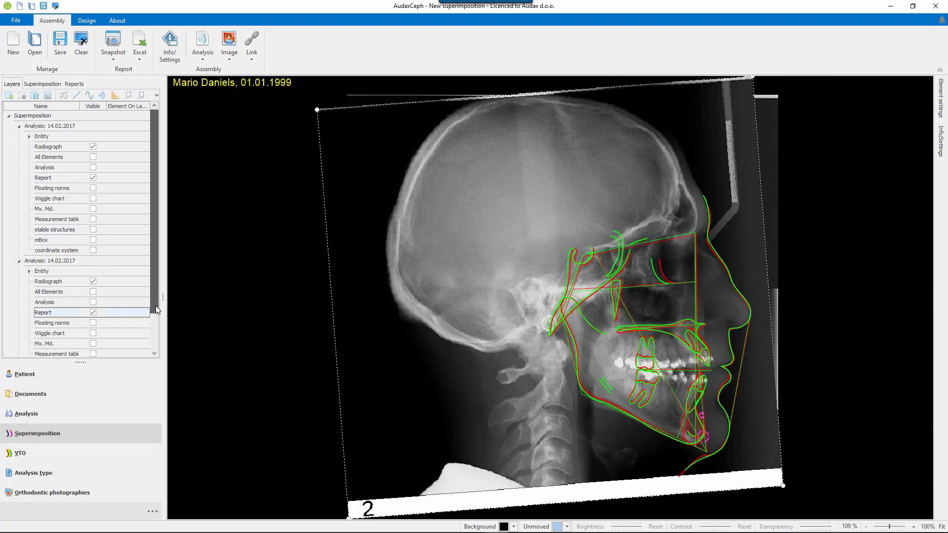
{"action": "scroll", "coordinate": [154, 311], "scroll_direction": "down", "scroll_amount": 2}
{"action": "left_click", "coordinate": [94, 323]}
{"action": "left_click", "coordinate": [93, 323]}
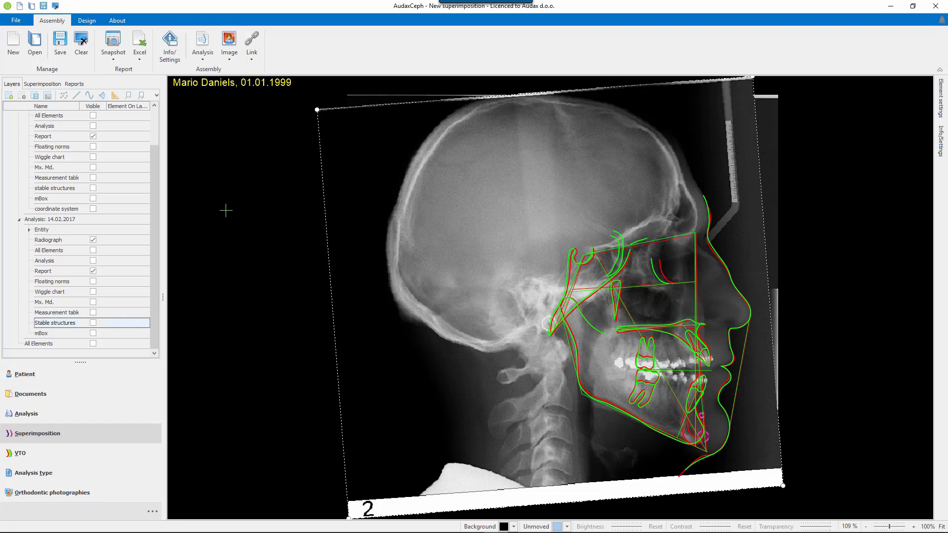
Superimpose the report tracings of both analyses using the cranial base link.
{"action": "left_click", "coordinate": [42, 84]}
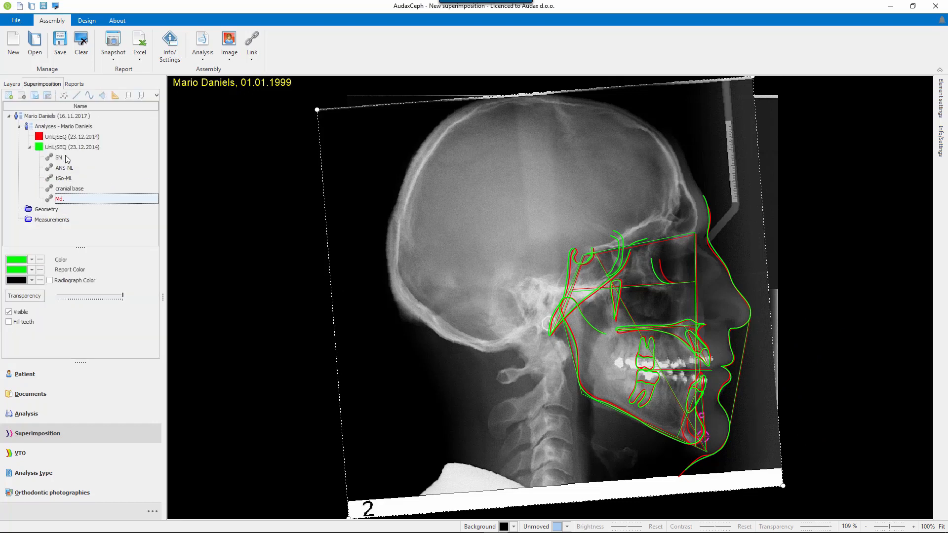
{"action": "left_click", "coordinate": [69, 190]}
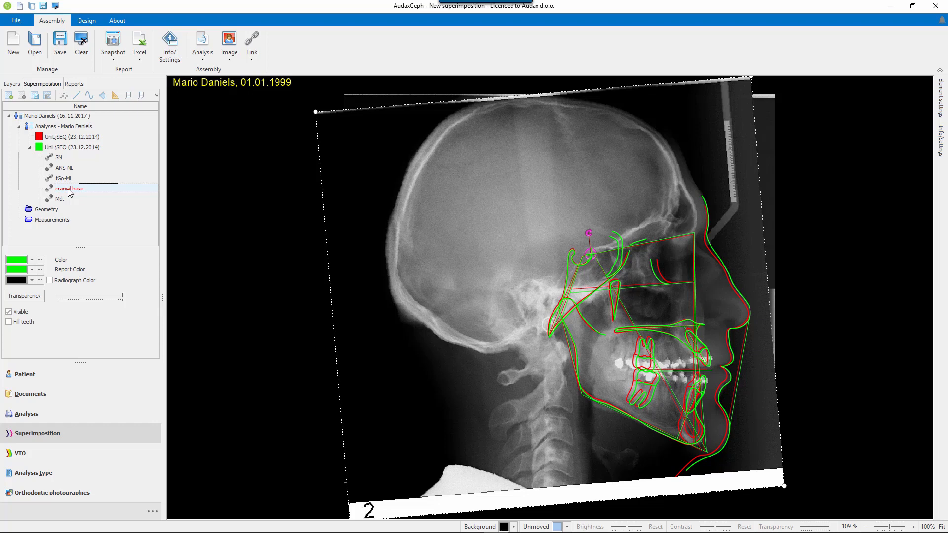
Hide the Report layers of both analyses so only the radiographs are shown.
{"action": "left_click", "coordinate": [12, 84]}
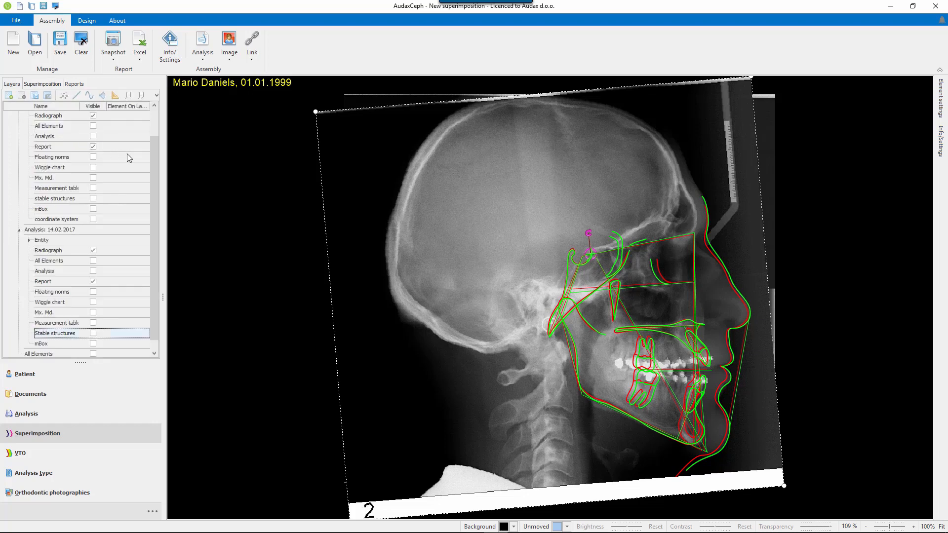
{"action": "left_click", "coordinate": [93, 147]}
{"action": "left_click", "coordinate": [93, 281]}
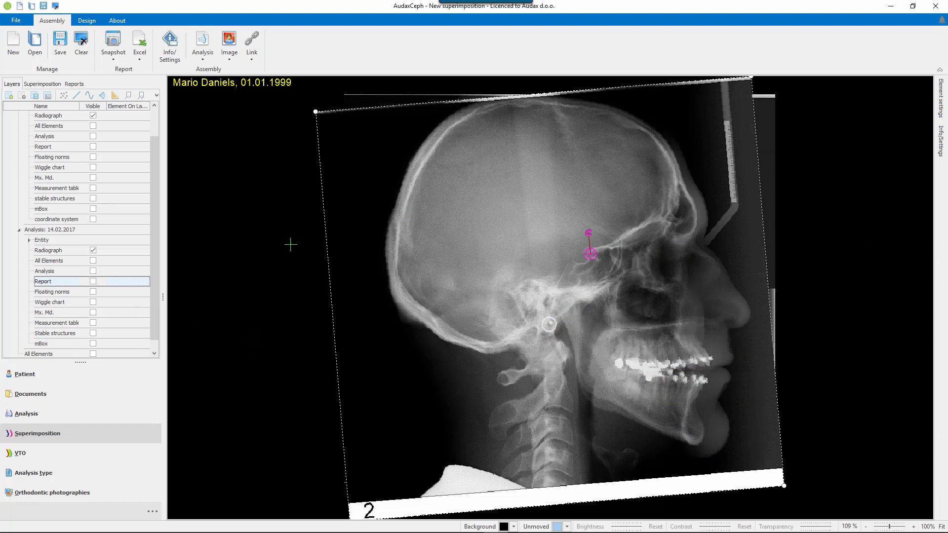
Tint the second analysis's radiograph green and set its transparency to about half.
{"action": "left_click", "coordinate": [43, 84]}
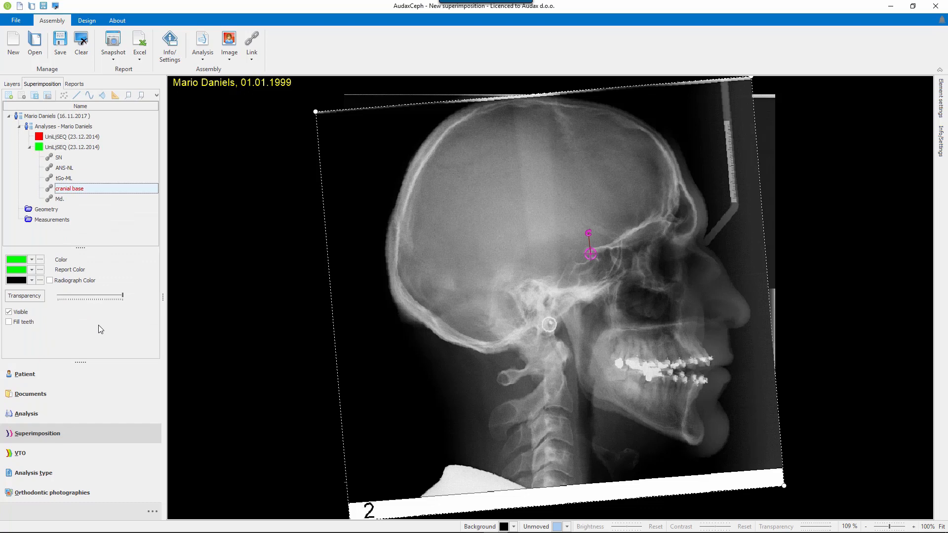
{"action": "left_click", "coordinate": [32, 280]}
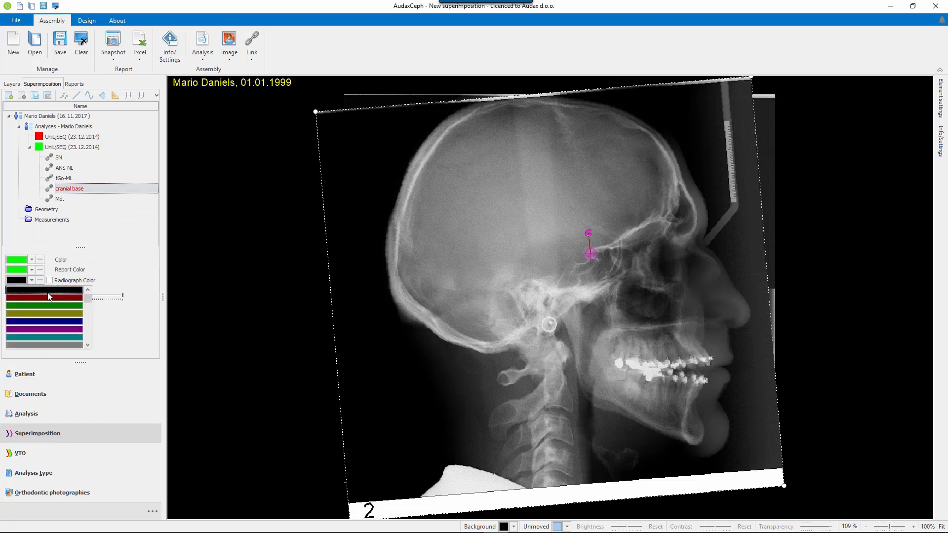
{"action": "left_click_drag", "start_coordinate": [87, 299], "coordinate": [86, 306]}
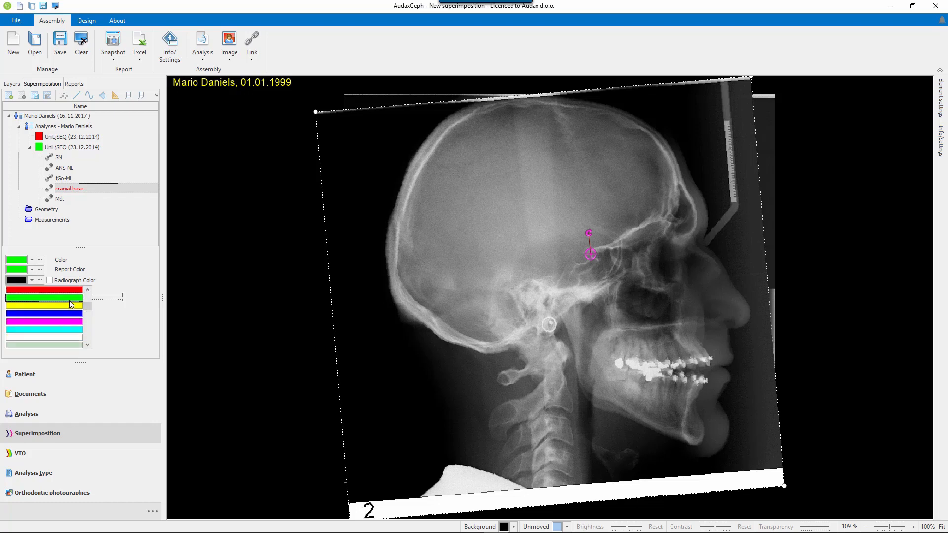
{"action": "left_click", "coordinate": [69, 299]}
{"action": "left_click", "coordinate": [49, 280]}
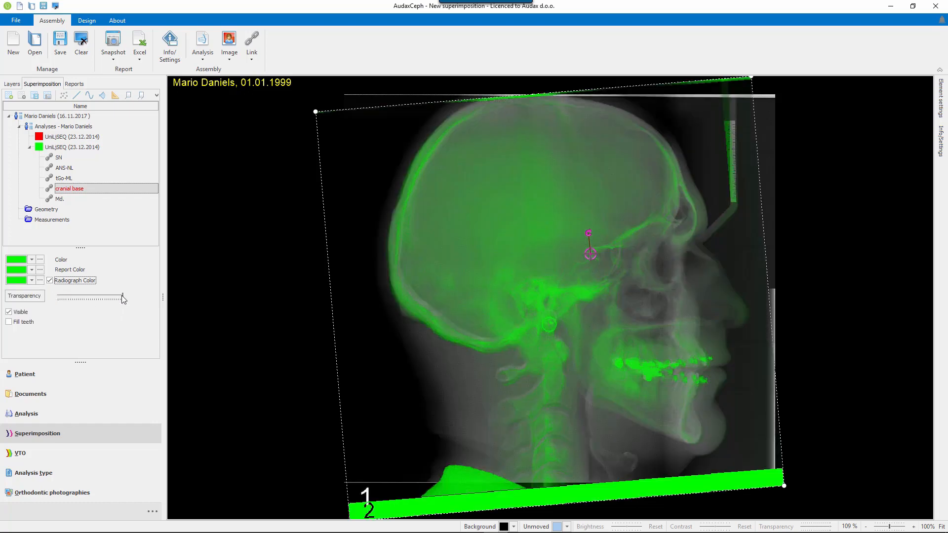
{"action": "left_click_drag", "start_coordinate": [121, 296], "coordinate": [92, 296]}
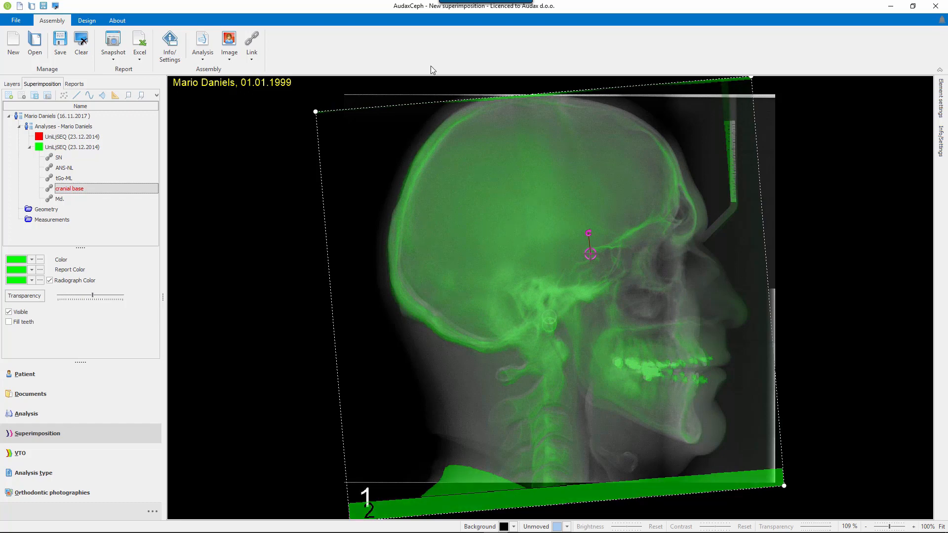
Create a new free link and place its rotation centre at the sella of the green radiograph.
{"action": "left_click", "coordinate": [252, 40]}
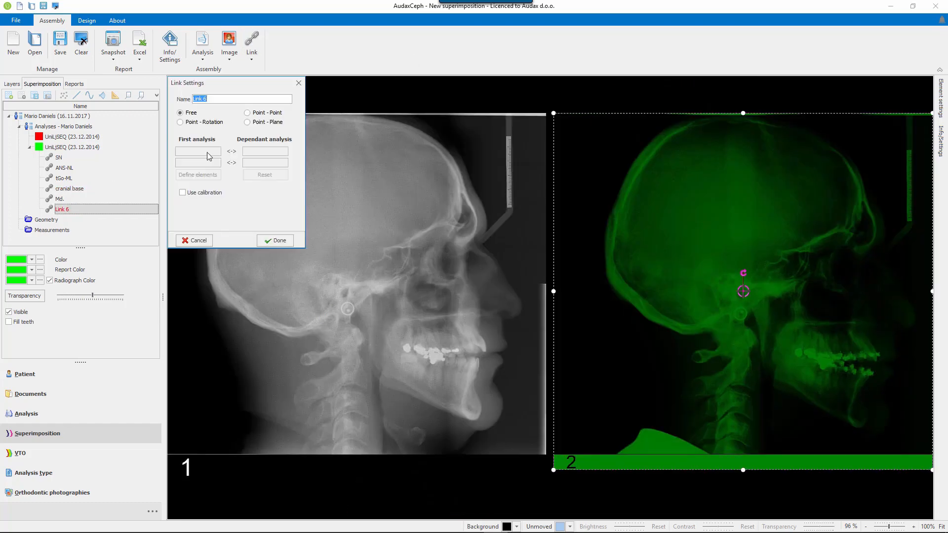
{"action": "left_click", "coordinate": [180, 122]}
{"action": "left_click", "coordinate": [181, 113]}
{"action": "mouse_move", "coordinate": [744, 292]}
{"action": "left_mouse_down"}
{"action": "mouse_move", "coordinate": [801, 279]}
{"action": "mouse_move", "coordinate": [782, 258]}
{"action": "left_mouse_up"}
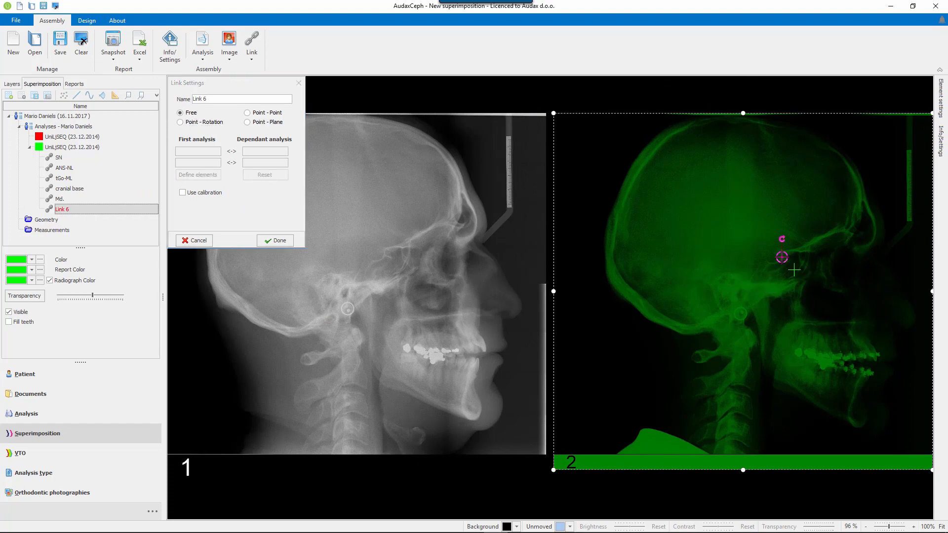
{"action": "scroll", "coordinate": [840, 287], "scroll_direction": "down", "scroll_amount": 1}
{"action": "scroll", "coordinate": [839, 286], "scroll_direction": "up", "scroll_amount": 10}
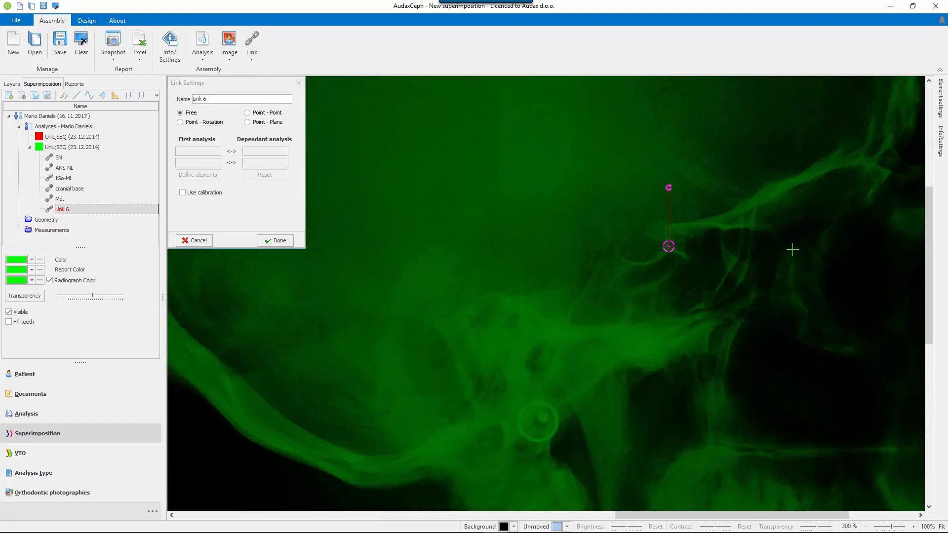
{"action": "mouse_move", "coordinate": [668, 246]}
{"action": "left_mouse_down"}
{"action": "mouse_move", "coordinate": [692, 237]}
{"action": "mouse_move", "coordinate": [665, 240]}
{"action": "left_mouse_up"}
Enable calibration for the link and move the green radiograph over the first one, matching the sella outlines.
{"action": "left_click", "coordinate": [215, 192]}
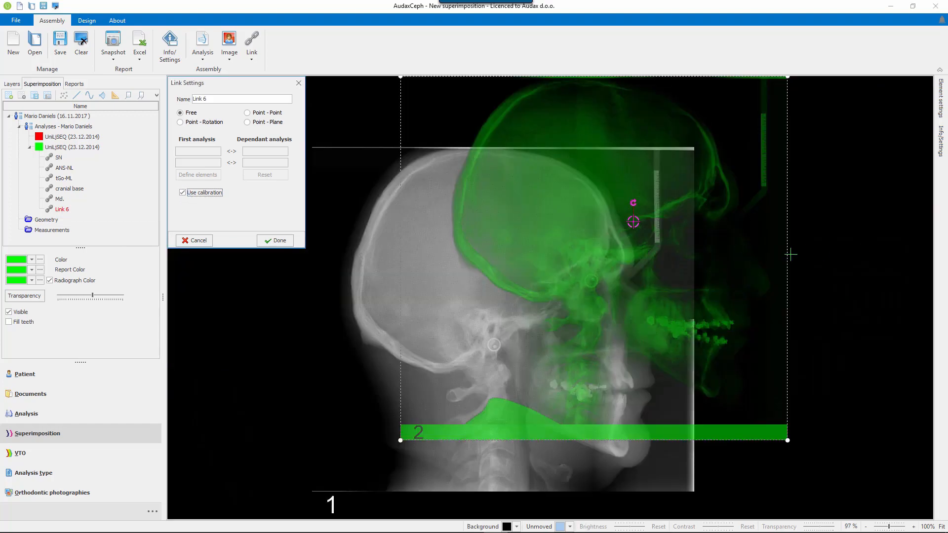
{"action": "left_click_drag", "start_coordinate": [620, 331], "coordinate": [625, 297]}
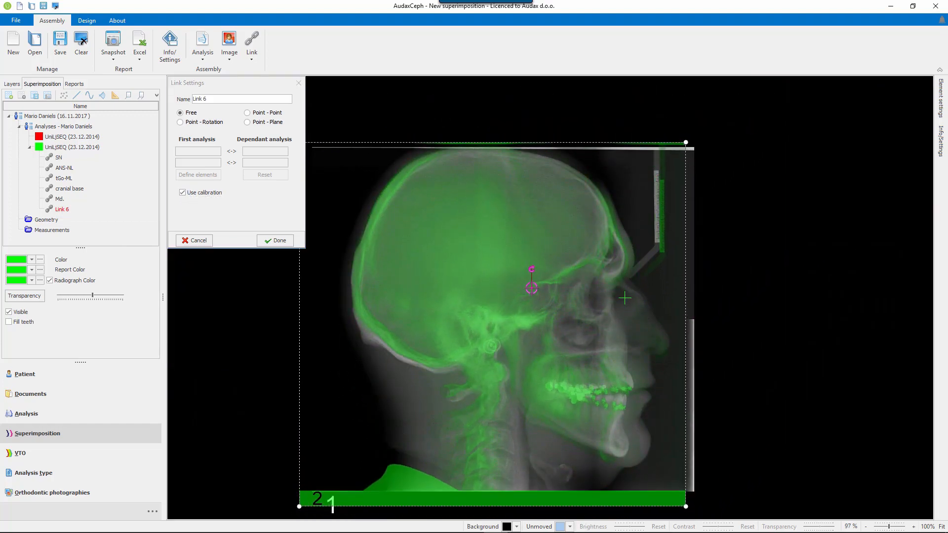
{"action": "left_click", "coordinate": [42, 296]}
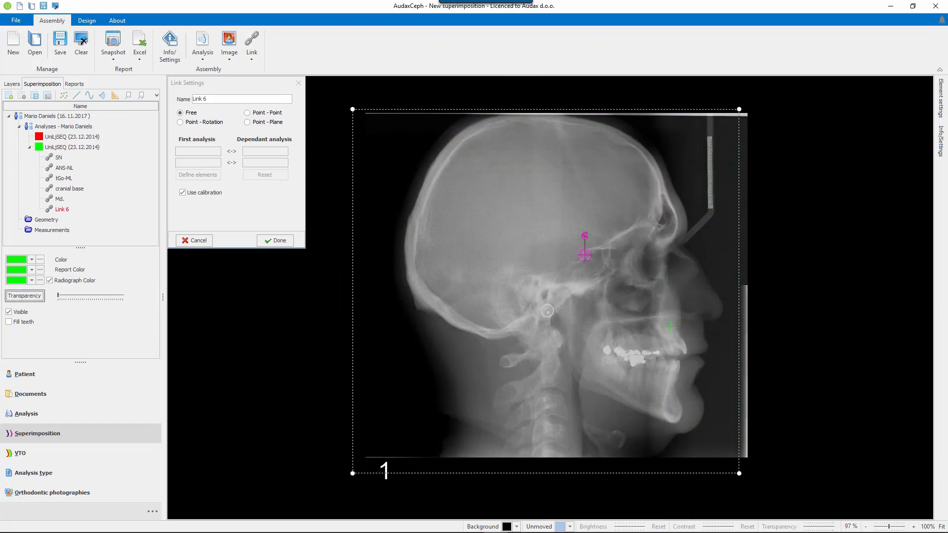
{"action": "scroll", "coordinate": [634, 297], "scroll_direction": "up", "scroll_amount": 5}
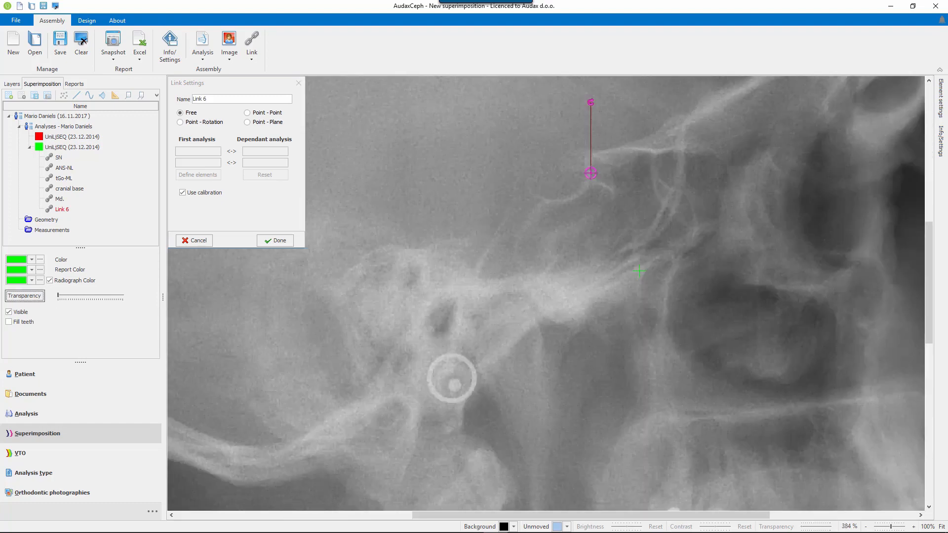
{"action": "mouse_move", "coordinate": [628, 251]}
{"action": "left_mouse_down"}
{"action": "mouse_move", "coordinate": [665, 259]}
{"action": "mouse_move", "coordinate": [626, 253]}
{"action": "left_mouse_up"}
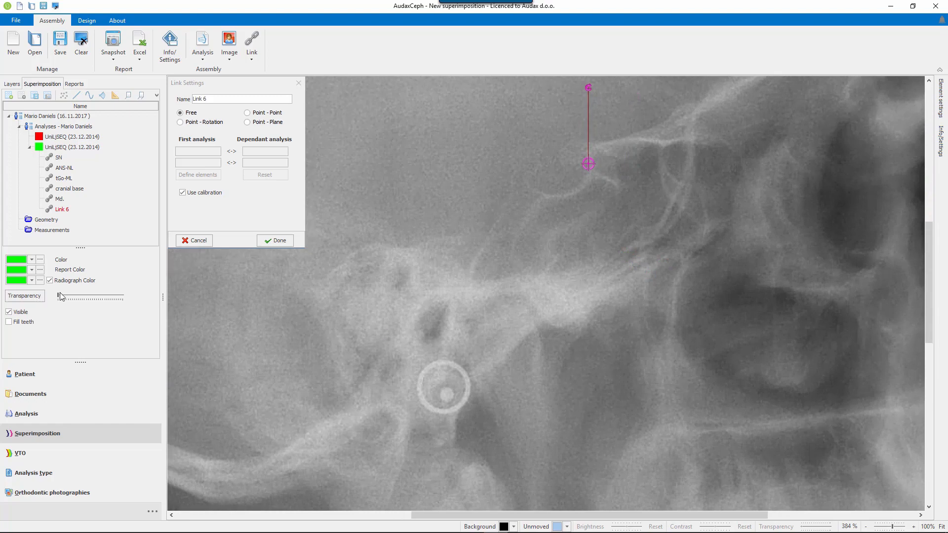
{"action": "left_click_drag", "start_coordinate": [60, 297], "coordinate": [86, 296]}
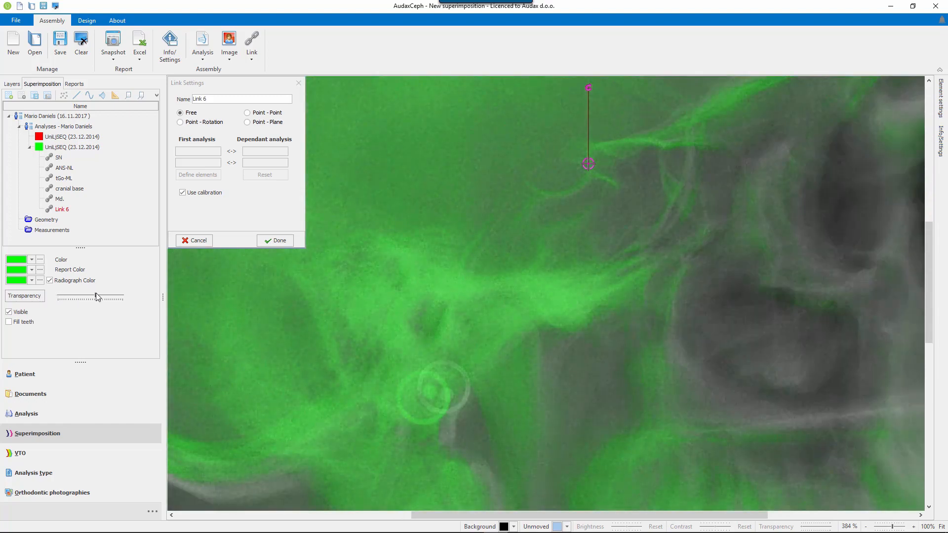
Rotate the green radiograph about the sella centre to align the cranial base structures, and save the link.
{"action": "scroll", "coordinate": [600, 461], "scroll_direction": "down", "scroll_amount": 5}
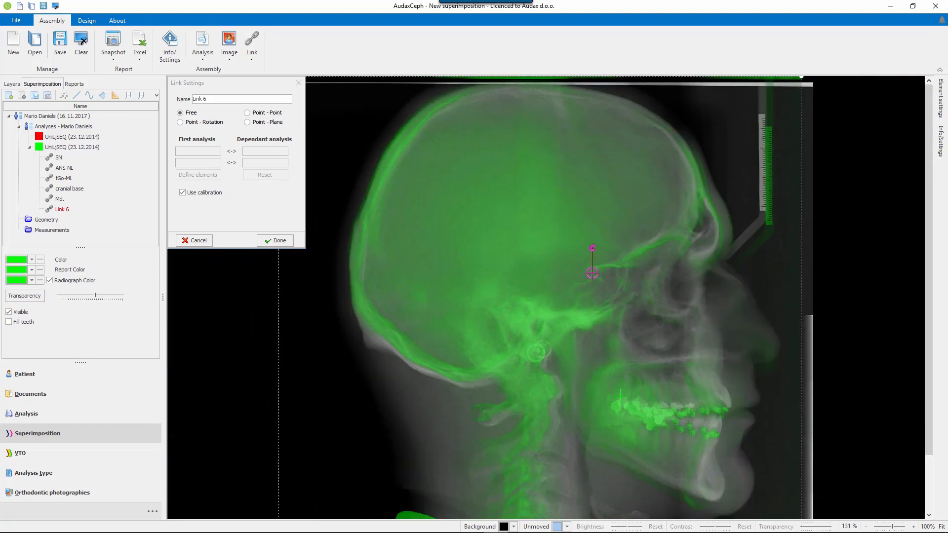
{"action": "scroll", "coordinate": [621, 395], "scroll_direction": "down", "scroll_amount": 1}
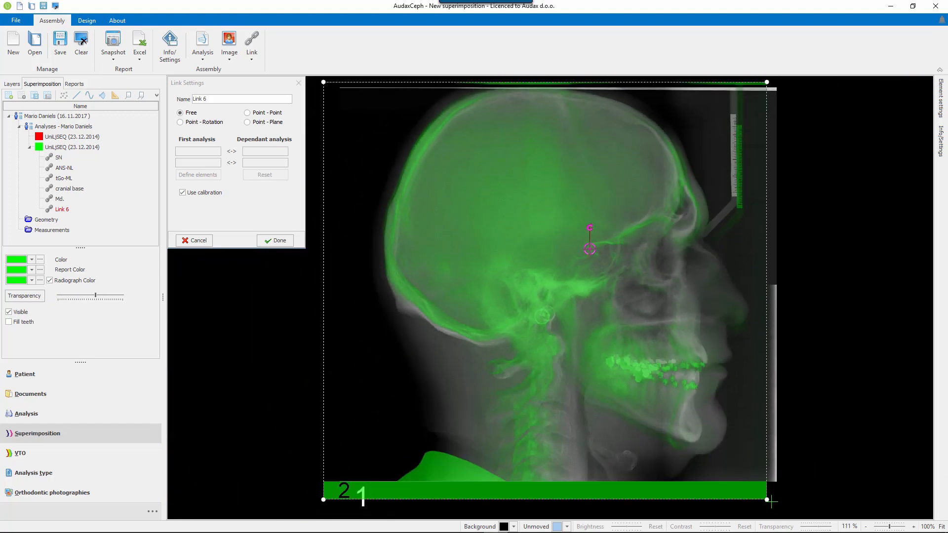
{"action": "left_click_drag", "start_coordinate": [767, 500], "coordinate": [788, 492]}
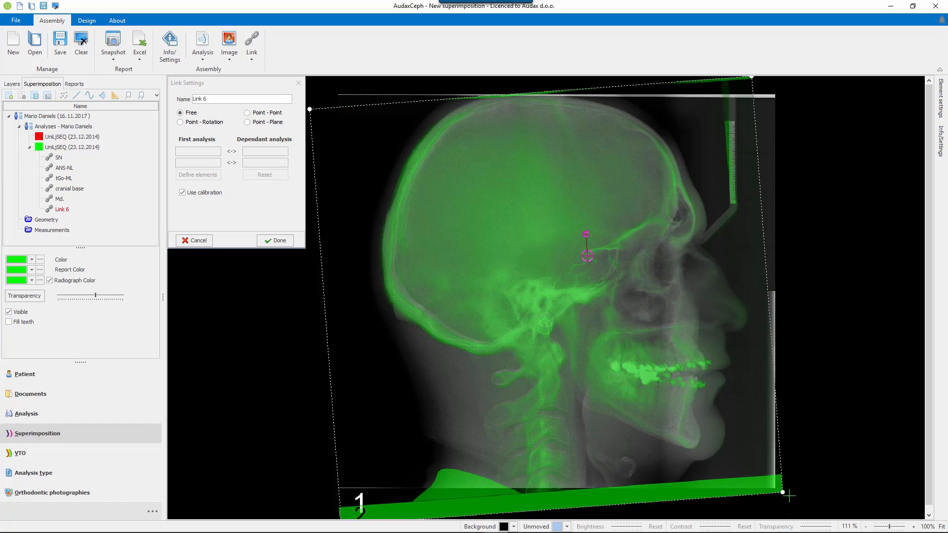
{"action": "mouse_move", "coordinate": [783, 492]}
{"action": "left_mouse_down"}
{"action": "mouse_move", "coordinate": [799, 475]}
{"action": "mouse_move", "coordinate": [780, 493]}
{"action": "left_mouse_up"}
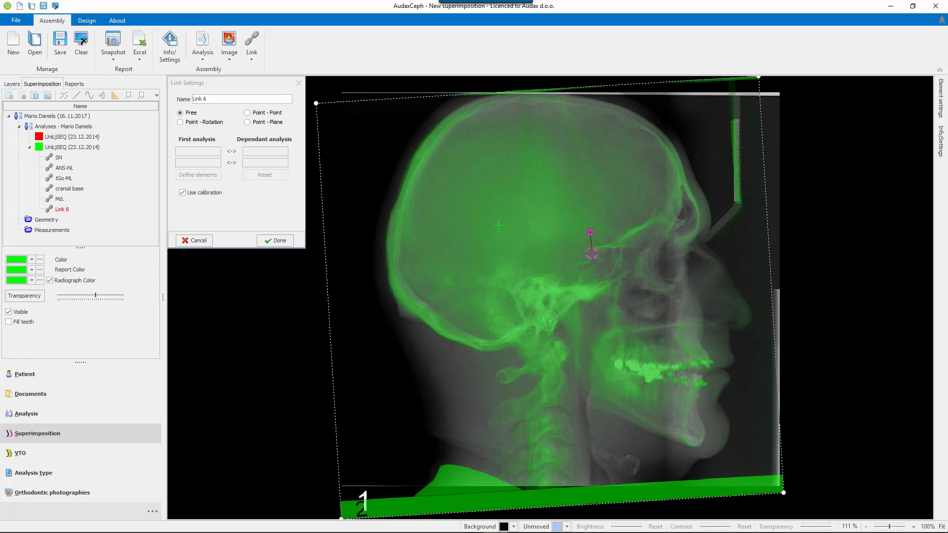
{"action": "left_click", "coordinate": [275, 241]}
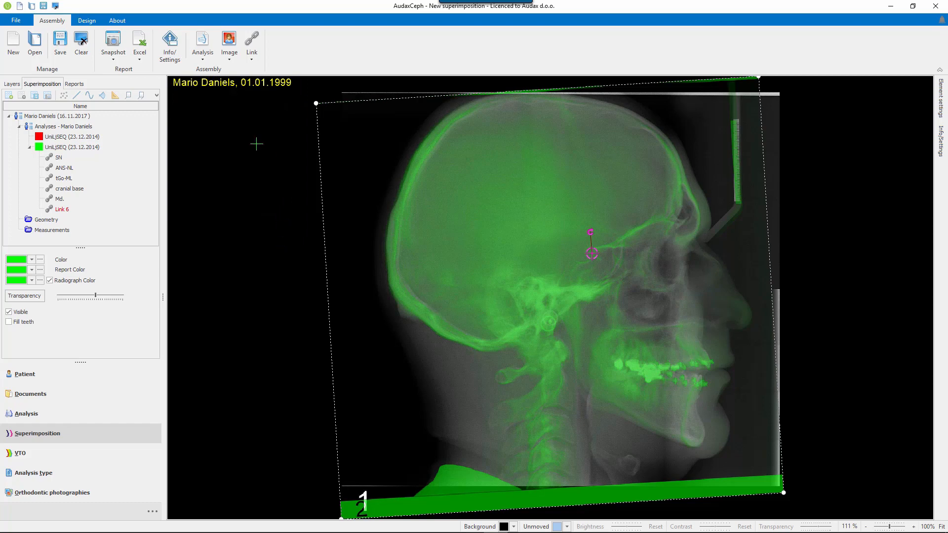
Create another free link and place its rotation centre at the front of the chin on the green radiograph.
{"action": "left_click", "coordinate": [252, 40]}
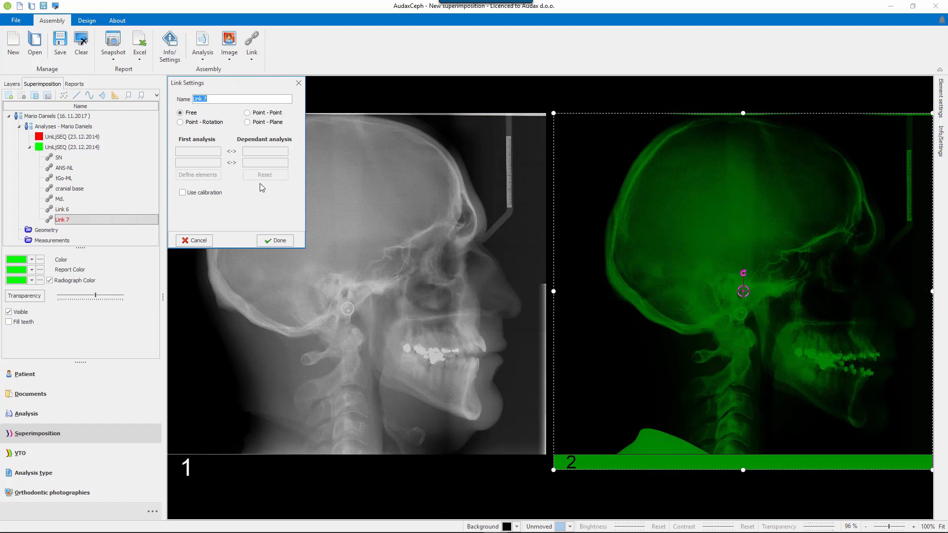
{"action": "left_click", "coordinate": [205, 123]}
{"action": "left_click_drag", "start_coordinate": [744, 292], "coordinate": [870, 421]}
{"action": "scroll", "coordinate": [892, 435], "scroll_direction": "up", "scroll_amount": 5}
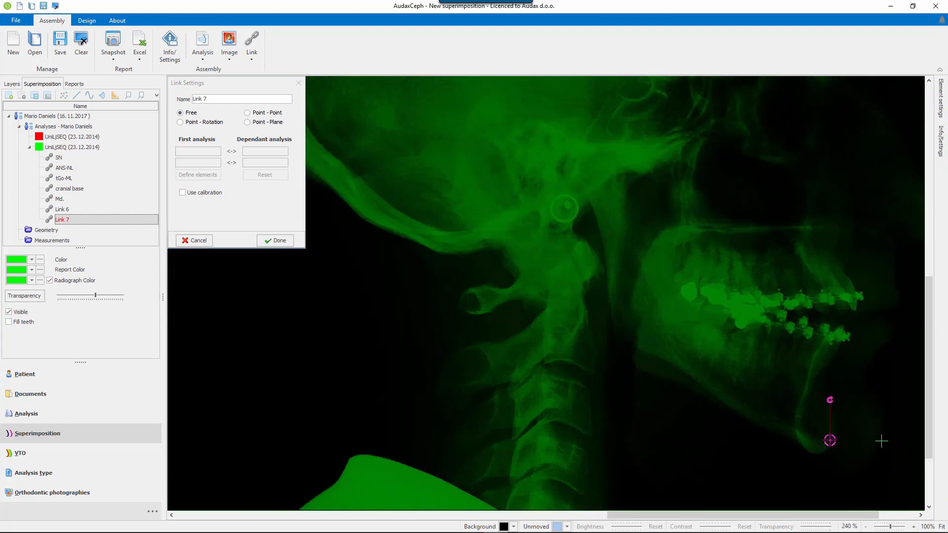
{"action": "scroll", "coordinate": [881, 441], "scroll_direction": "up", "scroll_amount": 2}
{"action": "mouse_move", "coordinate": [802, 439]}
{"action": "left_mouse_down"}
{"action": "mouse_move", "coordinate": [862, 464]}
{"action": "mouse_move", "coordinate": [809, 438]}
{"action": "left_mouse_up"}
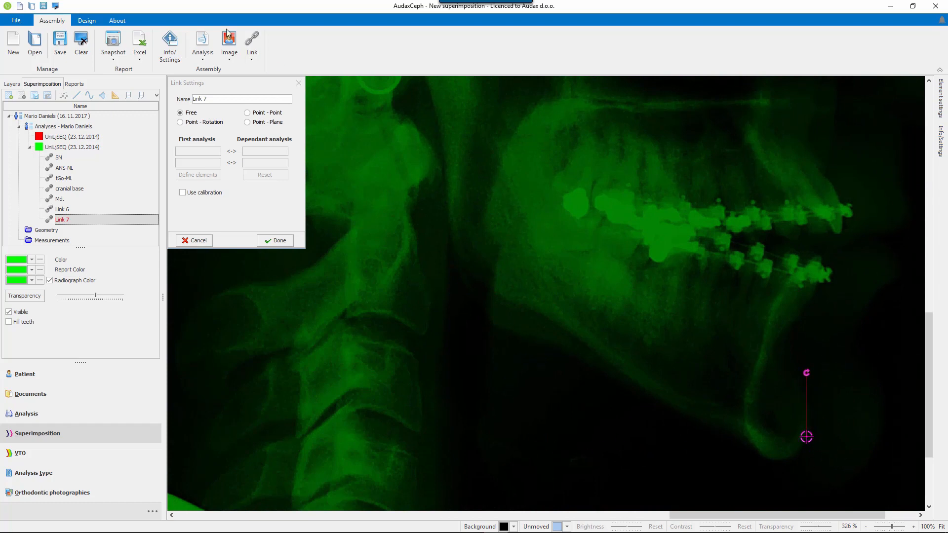
Enable calibration for the chin link and move the green radiograph so both chin contours coincide.
{"action": "left_click", "coordinate": [184, 193]}
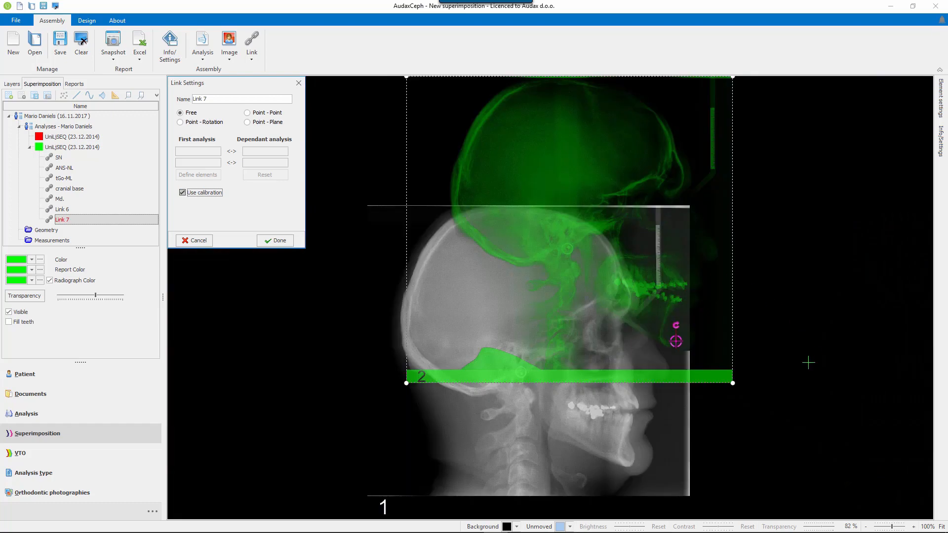
{"action": "left_click_drag", "start_coordinate": [726, 227], "coordinate": [680, 345]}
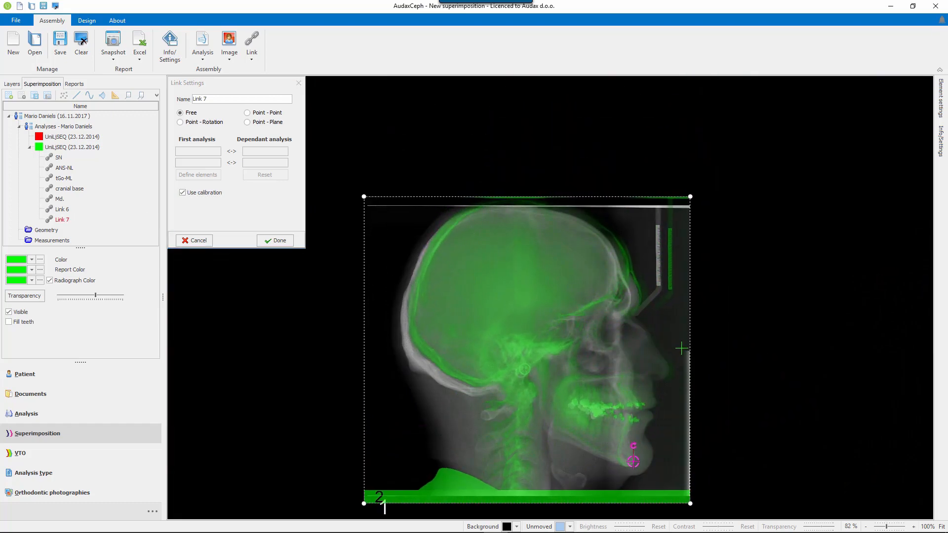
{"action": "scroll", "coordinate": [711, 481], "scroll_direction": "up", "scroll_amount": 5}
{"action": "scroll", "coordinate": [720, 483], "scroll_direction": "up", "scroll_amount": 5}
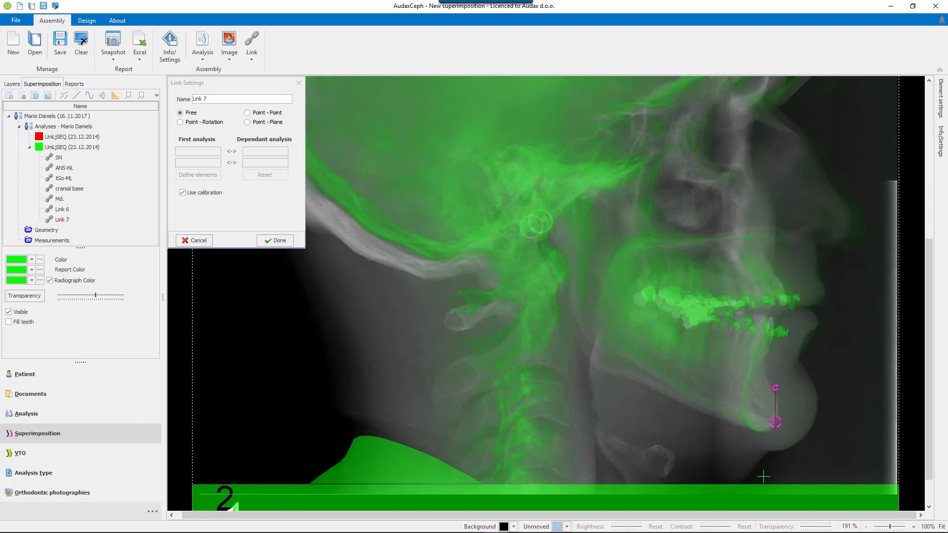
{"action": "left_click_drag", "start_coordinate": [860, 408], "coordinate": [859, 409]}
{"action": "scroll", "coordinate": [494, 356], "scroll_direction": "down", "scroll_amount": 5}
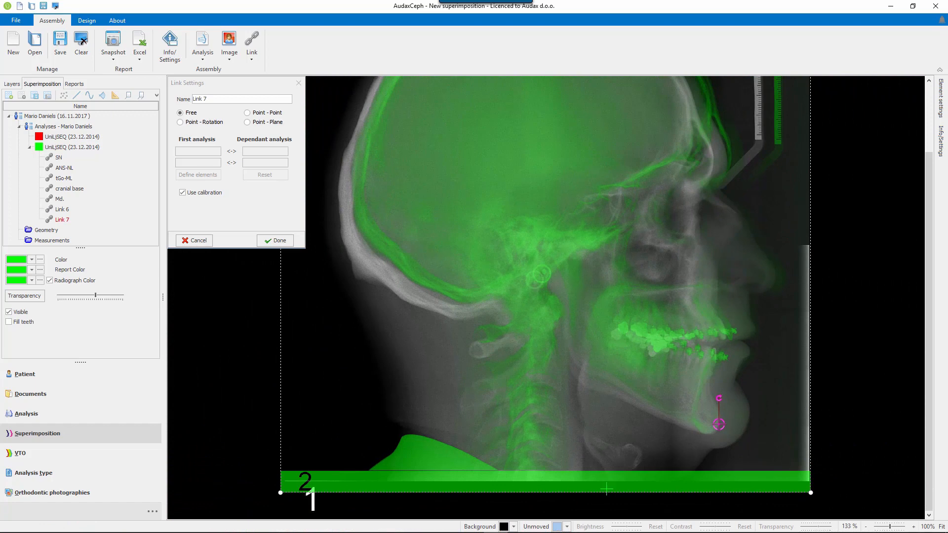
Rotate the green radiograph about the chin centre to align the mandibles, and save the link.
{"action": "left_click_drag", "start_coordinate": [281, 493], "coordinate": [304, 521]}
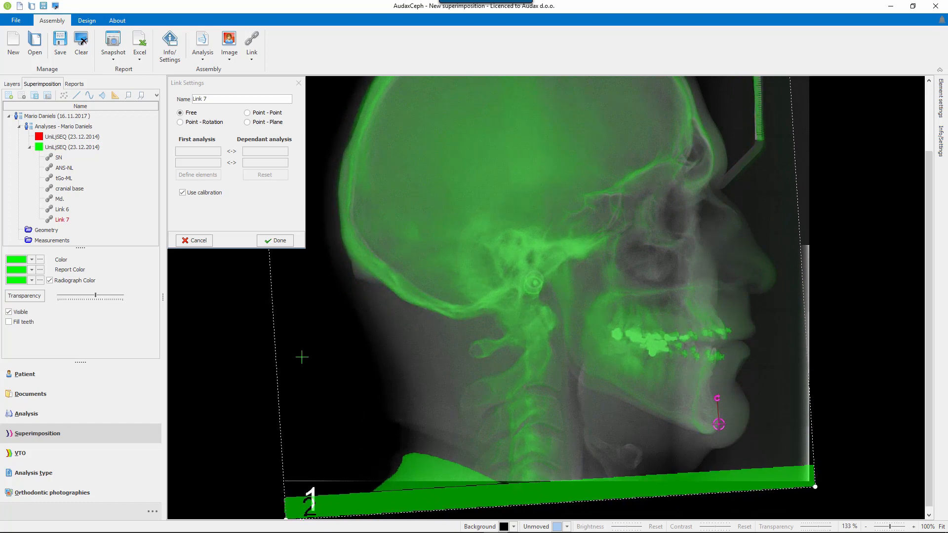
{"action": "left_click", "coordinate": [251, 350]}
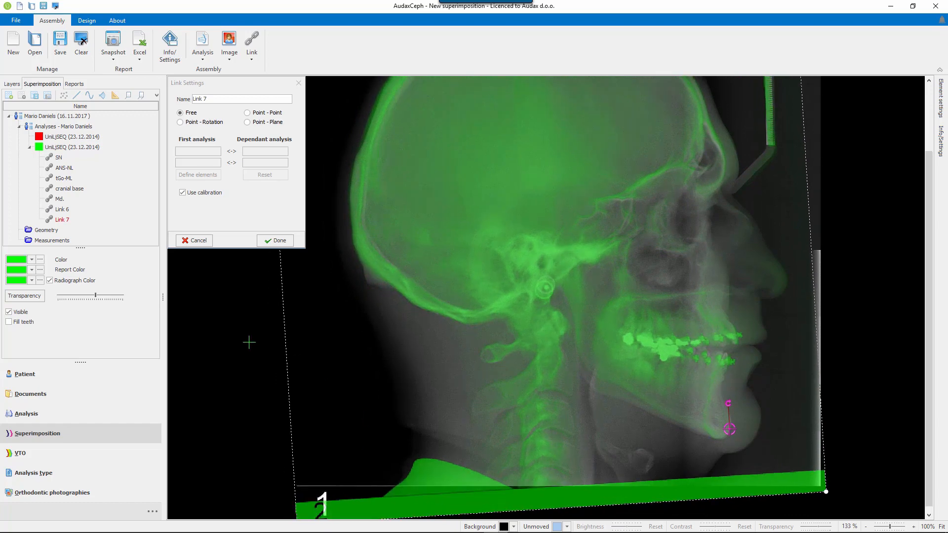
{"action": "left_click", "coordinate": [279, 241]}
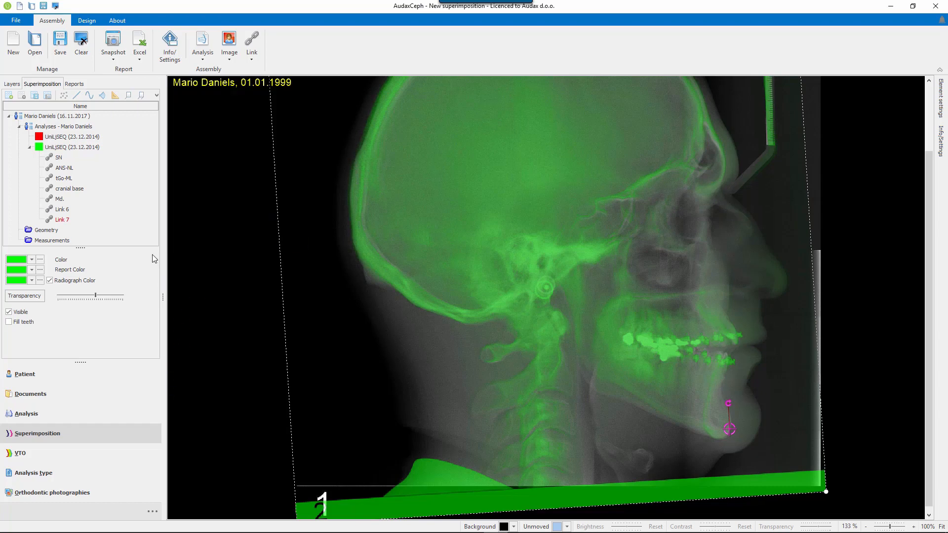
Compare the radiograph superimposition under the cranial base, Link 6, Md. and Link 7 links in turn.
{"action": "left_click", "coordinate": [68, 191]}
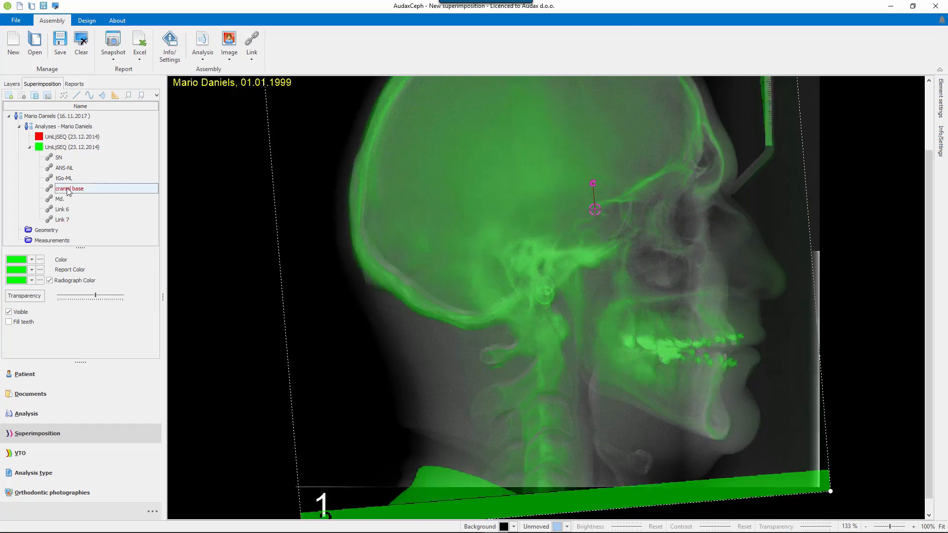
{"action": "left_click", "coordinate": [68, 211]}
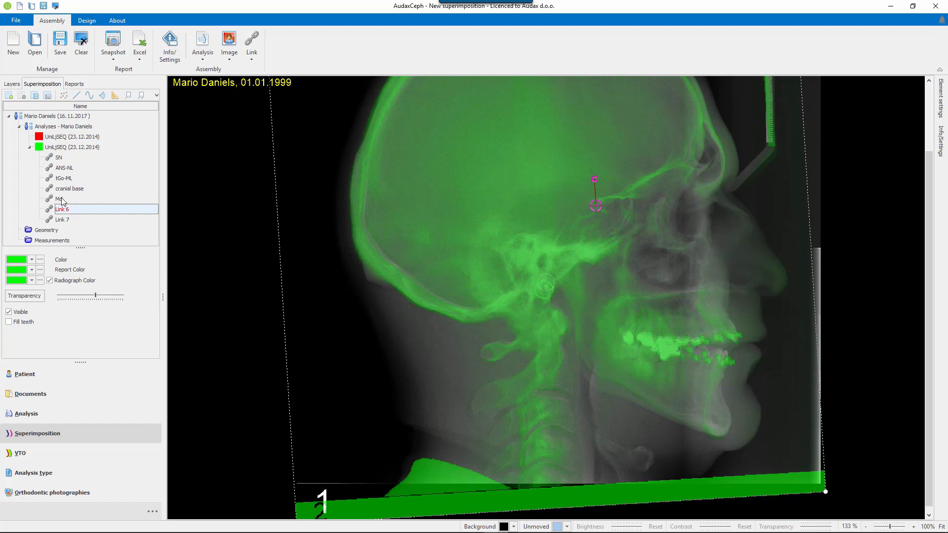
{"action": "left_click", "coordinate": [62, 200]}
{"action": "left_click", "coordinate": [63, 219]}
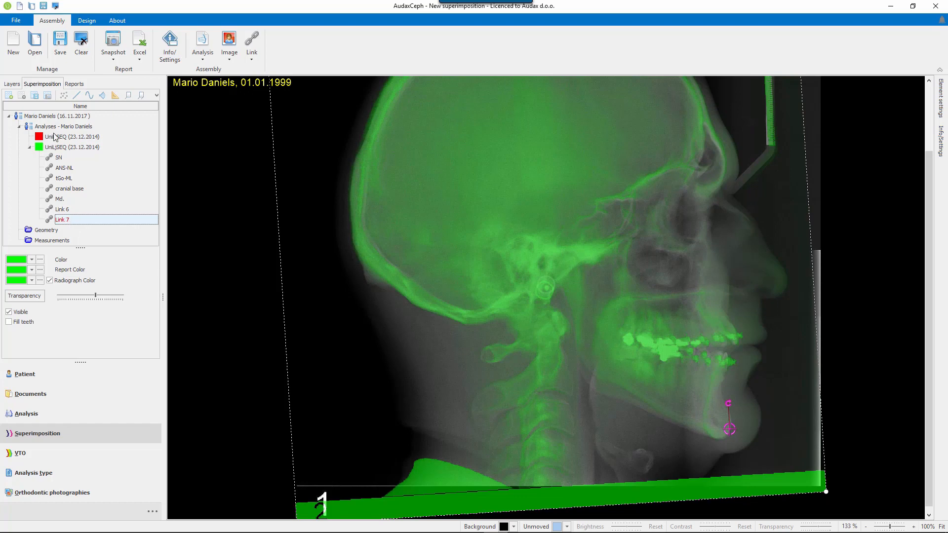
Show the Report layers of both analyses over the superimposed radiographs.
{"action": "left_click", "coordinate": [11, 84]}
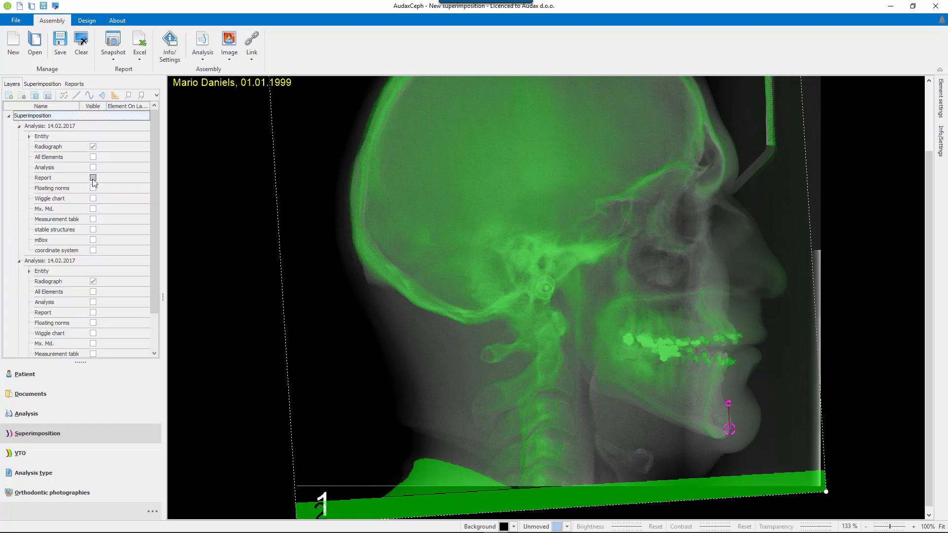
{"action": "left_click", "coordinate": [93, 178]}
{"action": "left_click", "coordinate": [93, 313]}
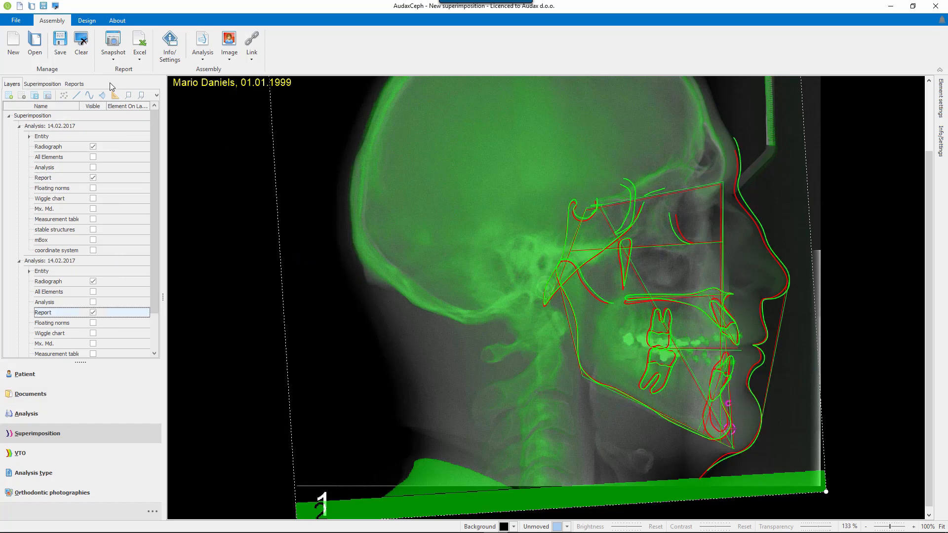
Turn off the green analysis's radiograph colour and make the radiographs of both analyses fully transparent.
{"action": "left_click", "coordinate": [42, 84]}
{"action": "left_click", "coordinate": [34, 295]}
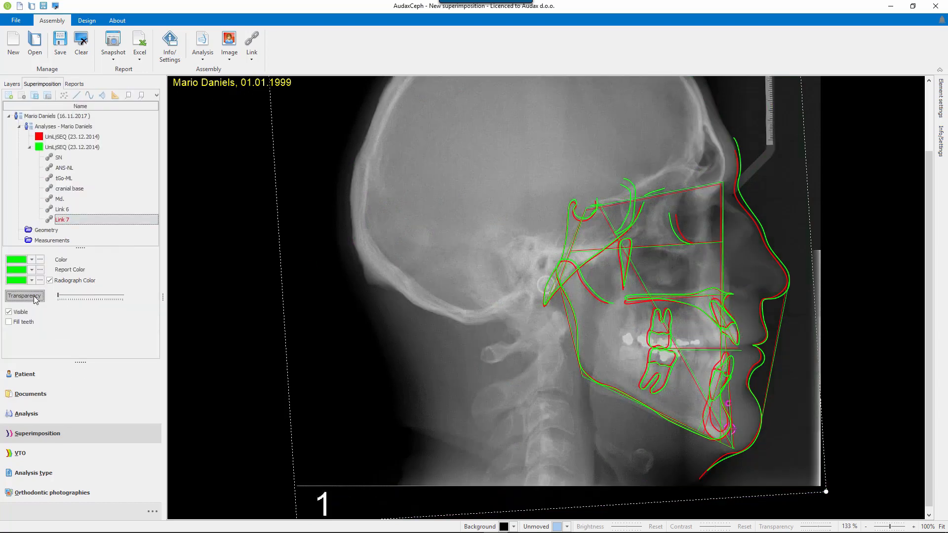
{"action": "left_click", "coordinate": [34, 295]}
{"action": "left_click", "coordinate": [49, 281]}
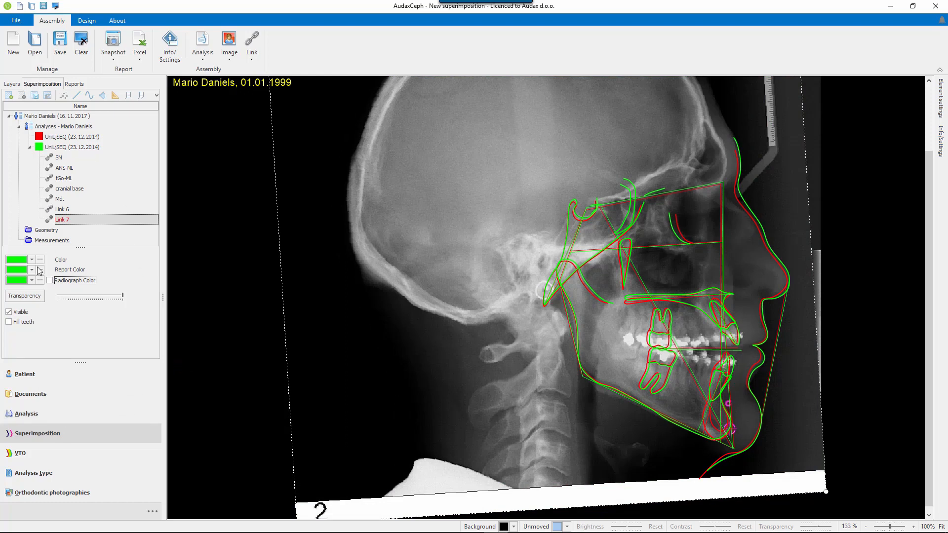
{"action": "left_click", "coordinate": [23, 296]}
{"action": "left_click", "coordinate": [45, 138]}
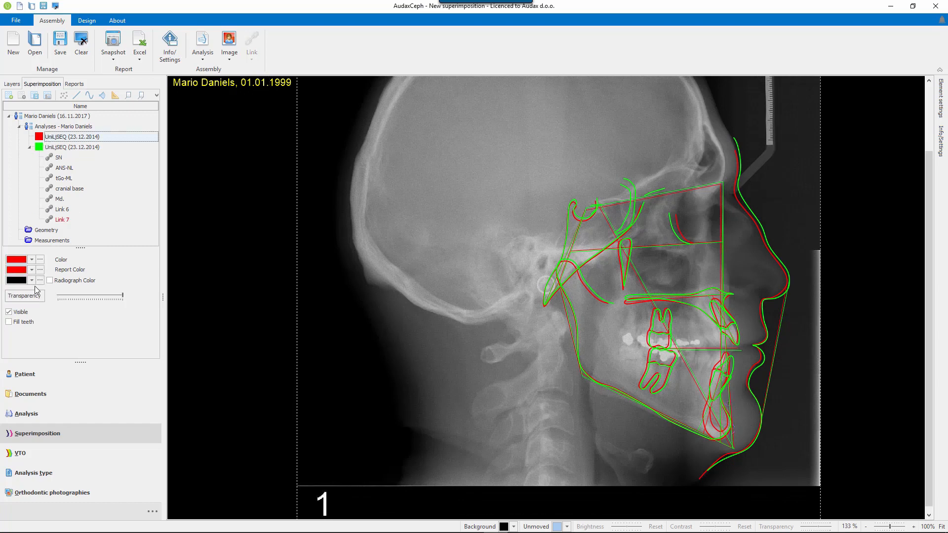
{"action": "left_click", "coordinate": [31, 297]}
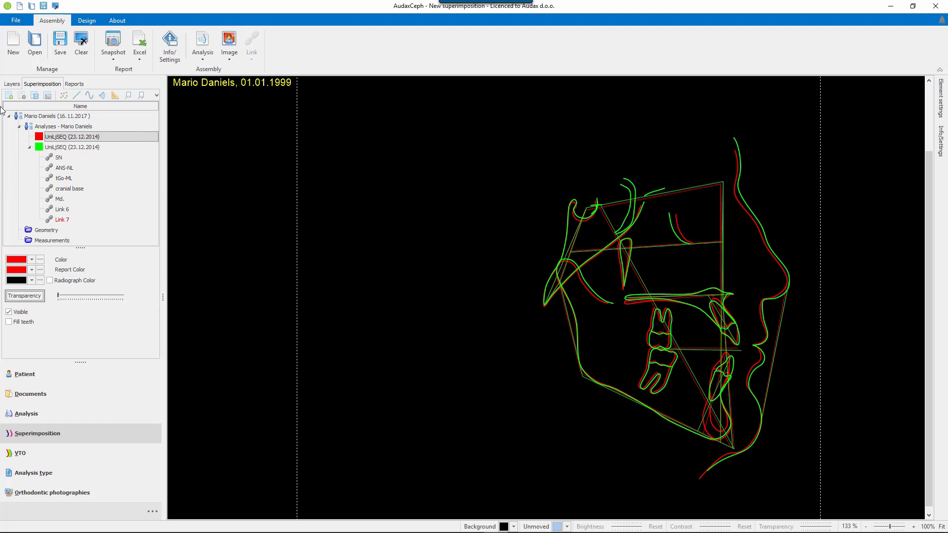
Show the red analysis's coordinate system layer and copy its vertical and horizontal axes to the green analysis.
{"action": "left_click", "coordinate": [12, 84]}
{"action": "left_click", "coordinate": [93, 250]}
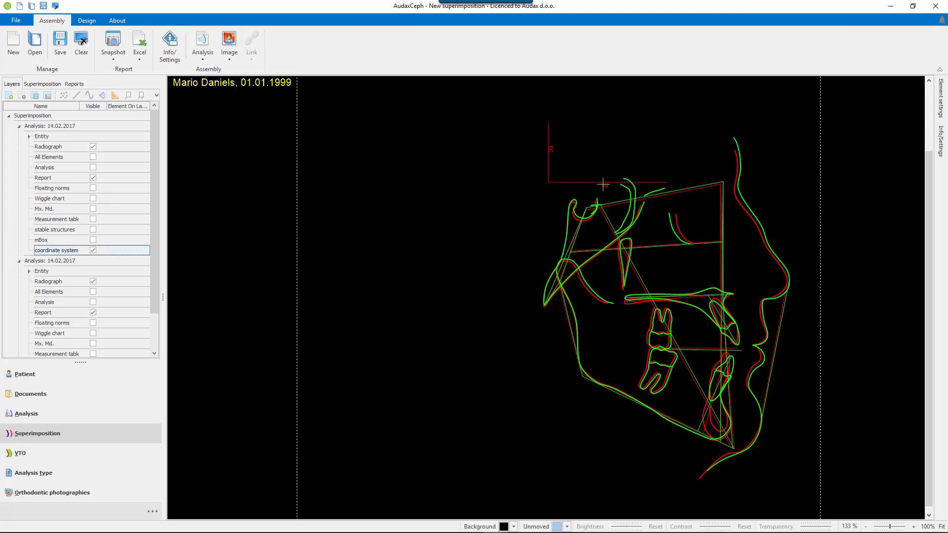
{"action": "left_click", "coordinate": [87, 20]}
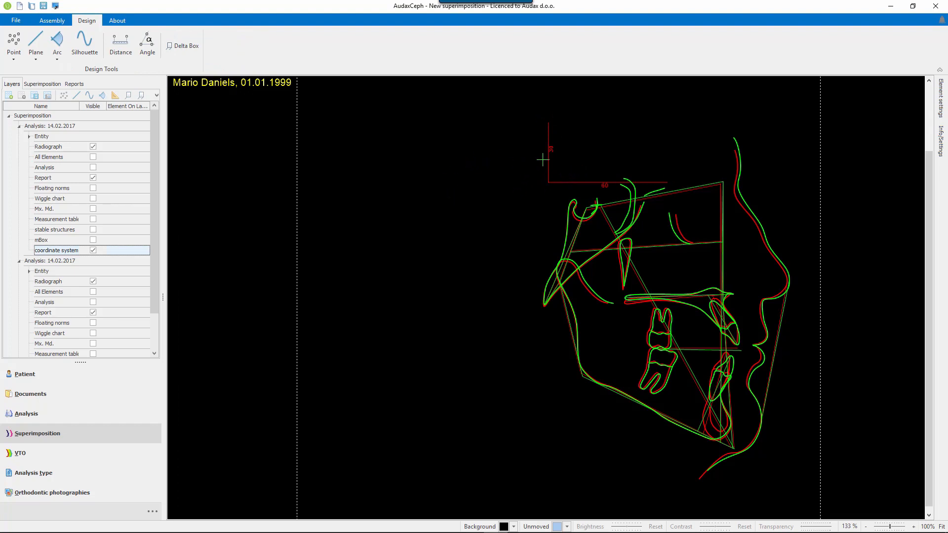
{"action": "right_click", "coordinate": [548, 157]}
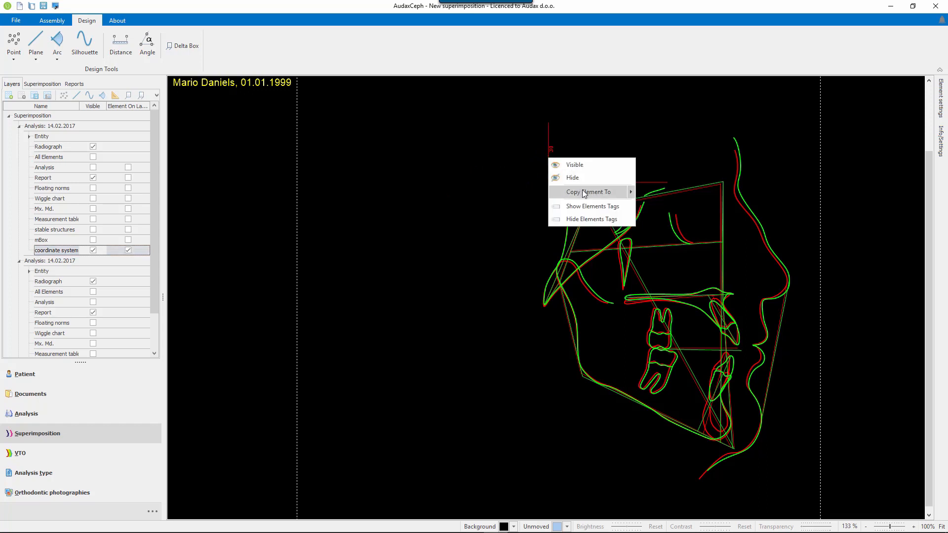
{"action": "mouse_move", "coordinate": [582, 191]}
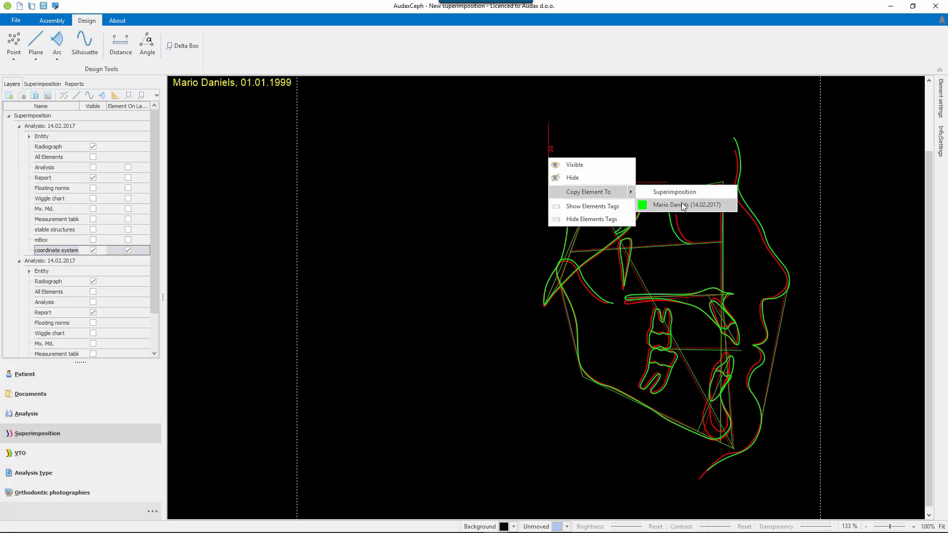
{"action": "left_click", "coordinate": [683, 205]}
{"action": "right_click", "coordinate": [599, 183]}
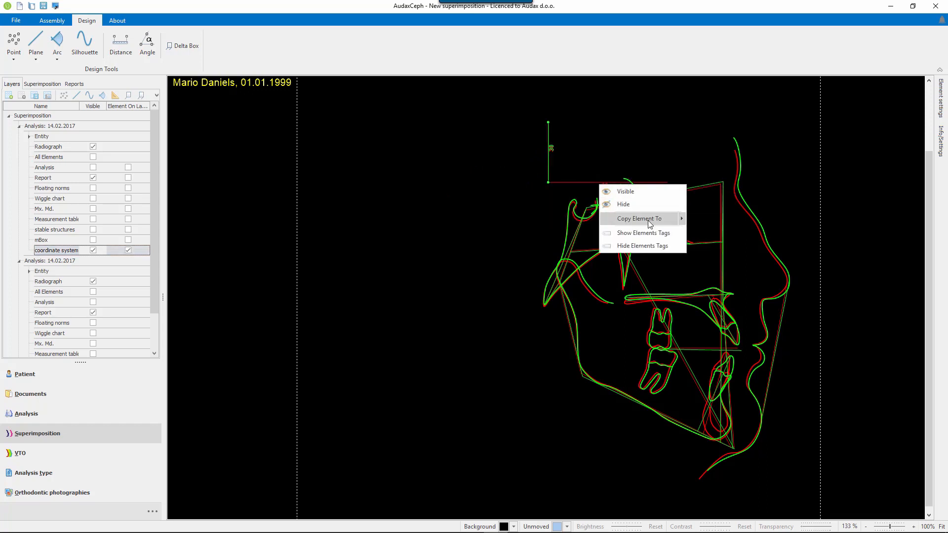
{"action": "mouse_move", "coordinate": [664, 218]}
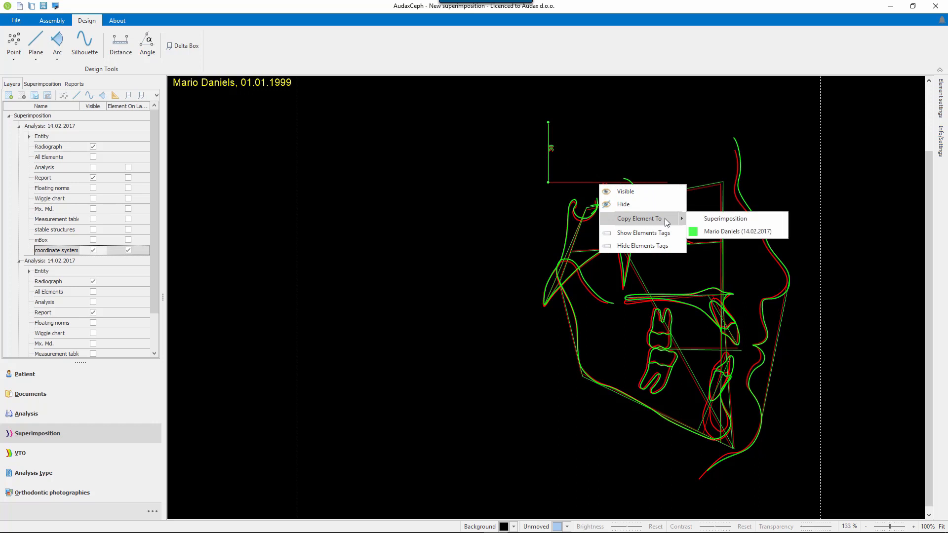
{"action": "left_click", "coordinate": [731, 232]}
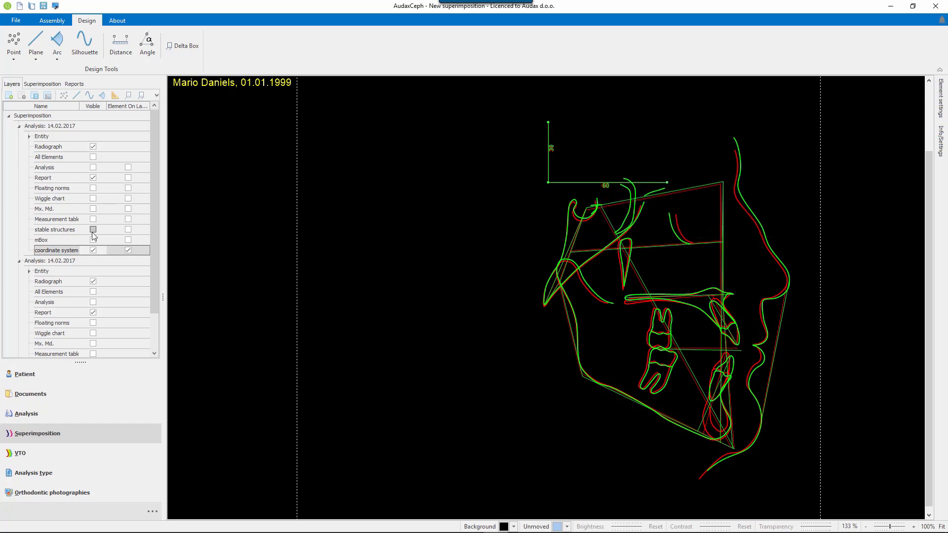
Superimpose the tracings under the SN link and switch to the ANS-NL link.
{"action": "left_click", "coordinate": [45, 85]}
{"action": "left_click", "coordinate": [59, 158]}
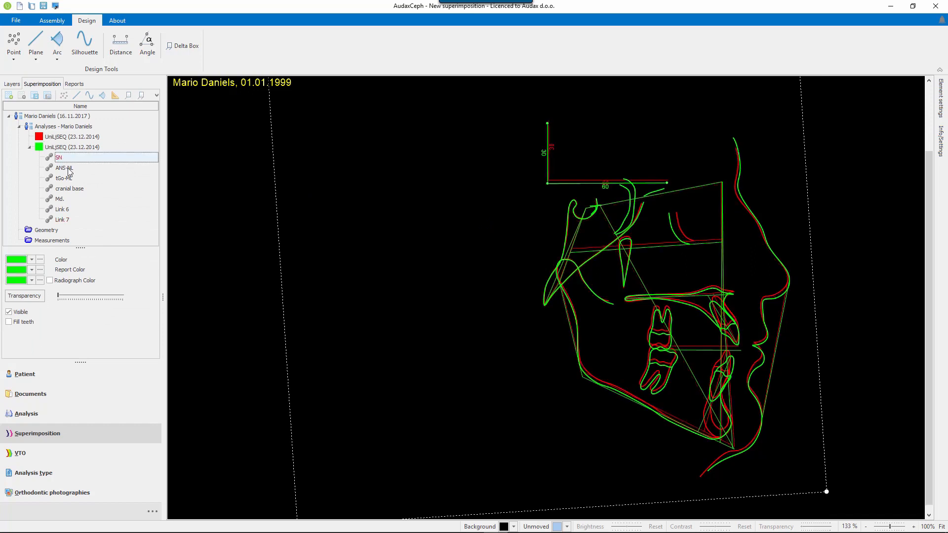
{"action": "left_click", "coordinate": [65, 169]}
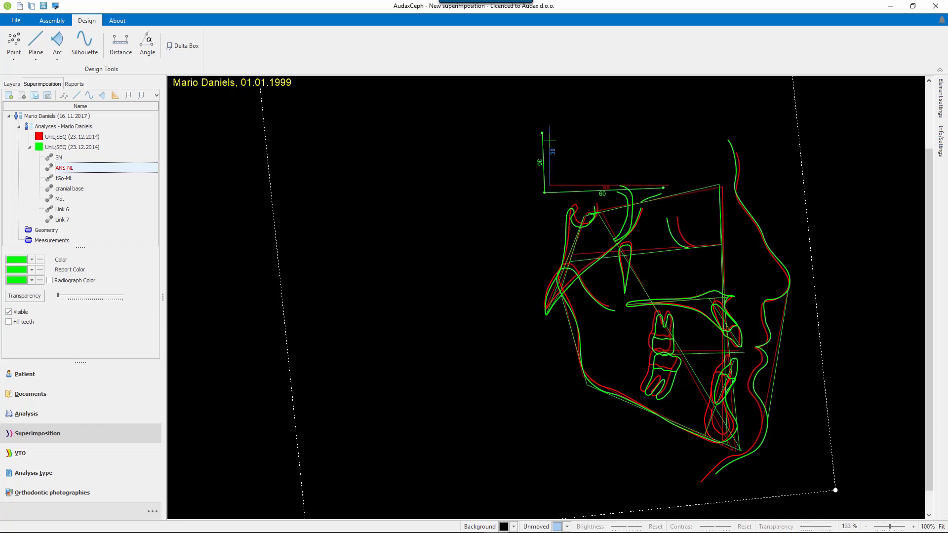
Measure the angle between the green and red vertical axes and place the dimension at their upper ends.
{"action": "left_click", "coordinate": [147, 42]}
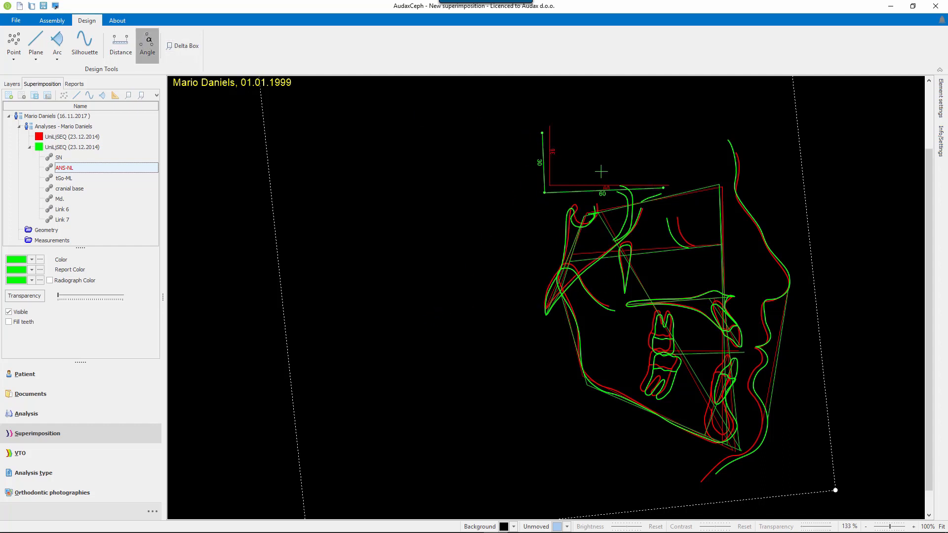
{"action": "left_click", "coordinate": [542, 147]}
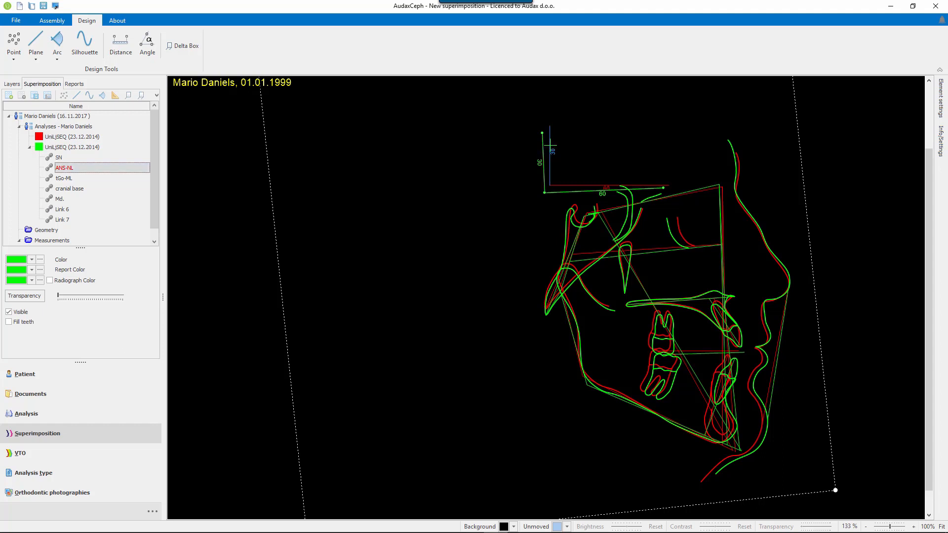
{"action": "left_click", "coordinate": [549, 145]}
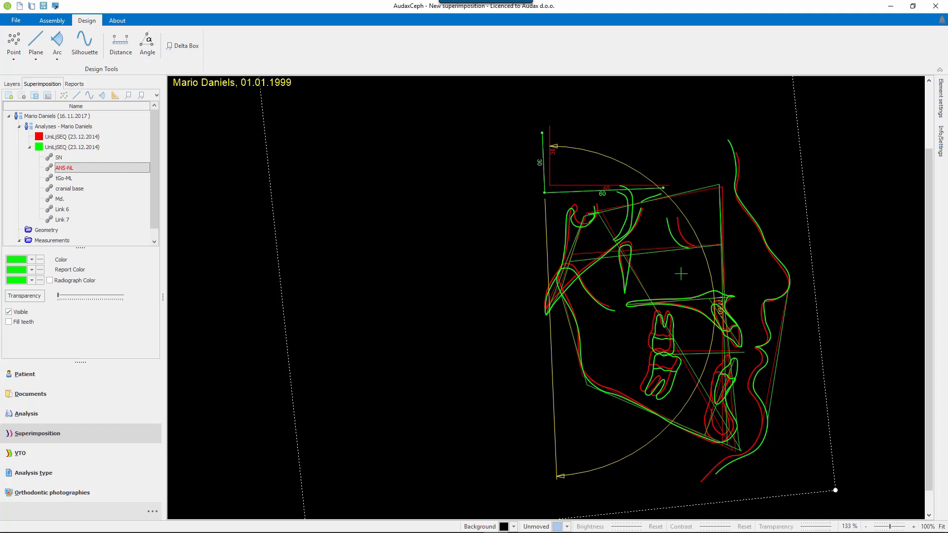
{"action": "left_click_drag", "start_coordinate": [720, 308], "coordinate": [547, 128]}
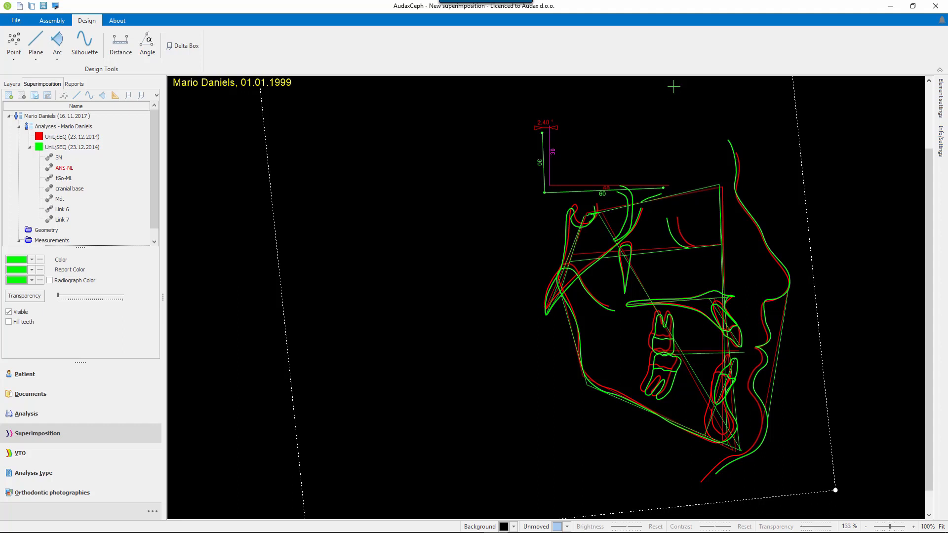
Show the points of both tracings and measure the distance between the red tracing's Gl' and AppGo points.
{"action": "left_click", "coordinate": [64, 95]}
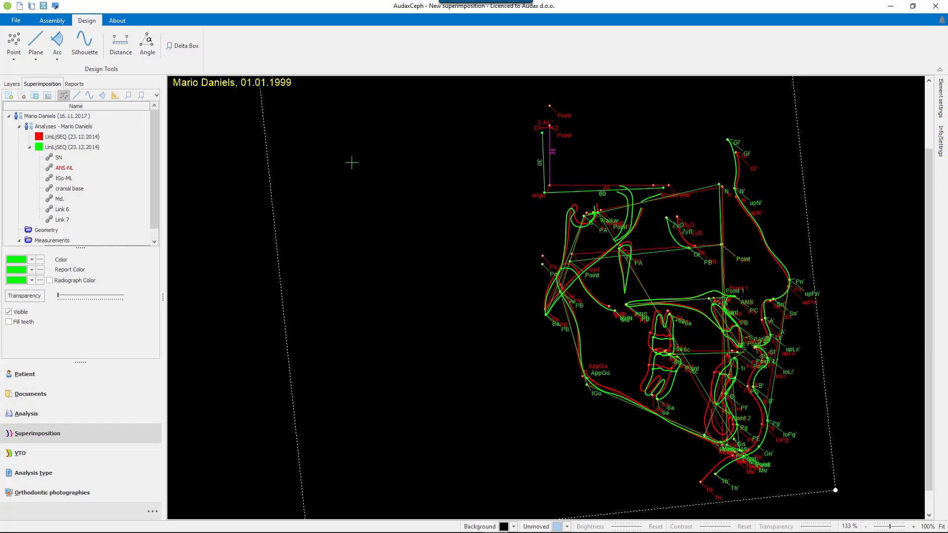
{"action": "left_click", "coordinate": [127, 43]}
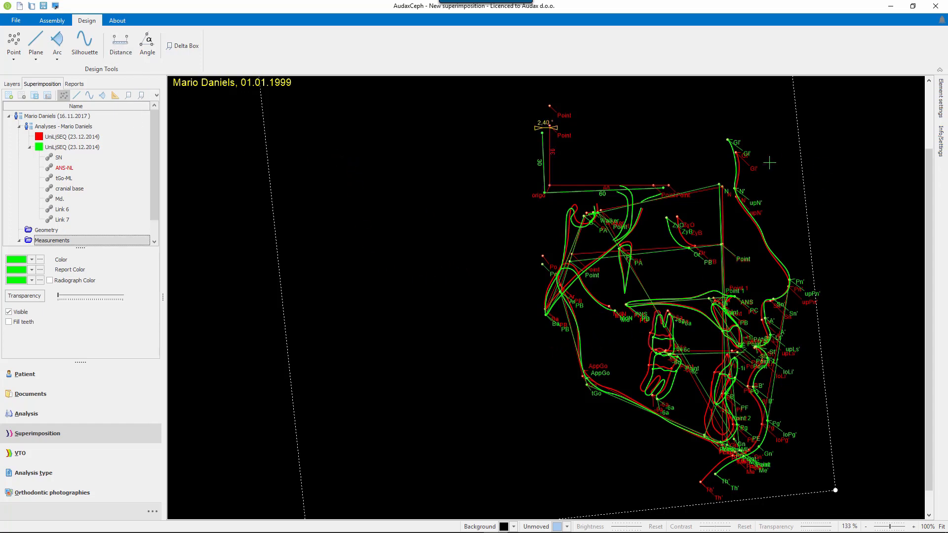
{"action": "left_click", "coordinate": [753, 169]}
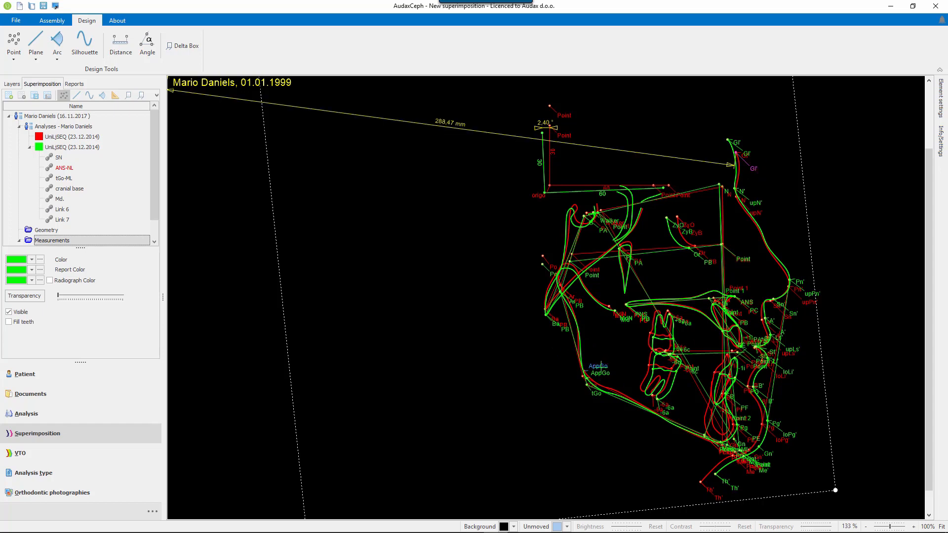
{"action": "left_click", "coordinate": [599, 366]}
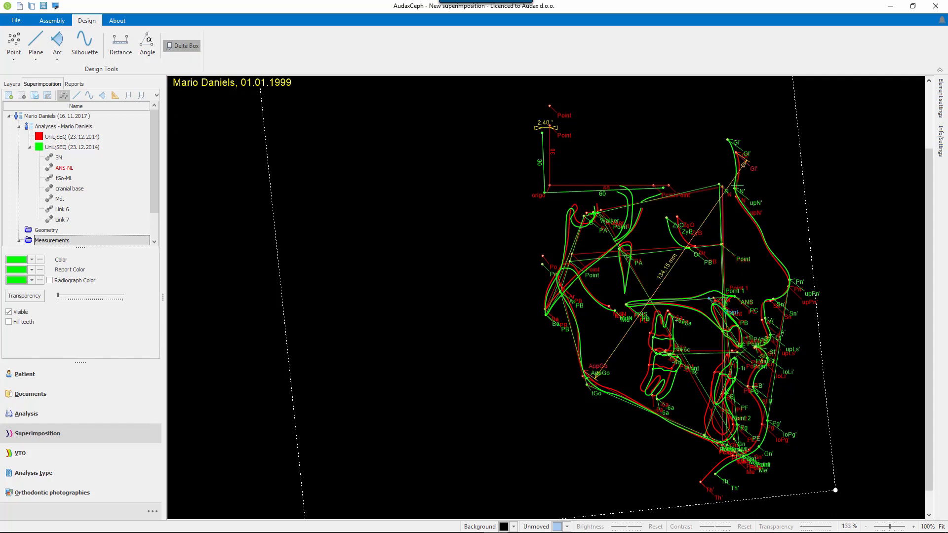
Create a Delta Box between the two tracings' N points and place it in the empty area in front of the forehead.
{"action": "left_click", "coordinate": [734, 187]}
{"action": "left_click", "coordinate": [731, 195]}
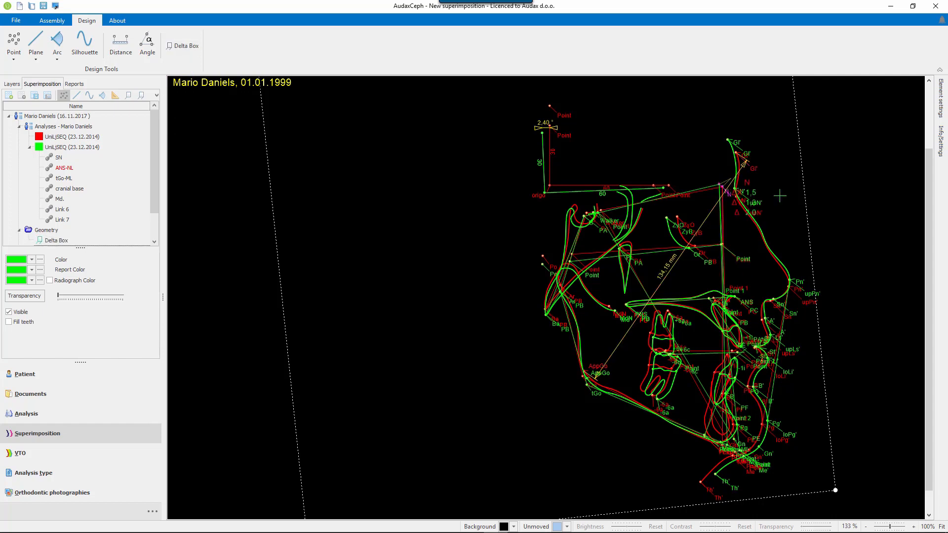
{"action": "left_click", "coordinate": [840, 126]}
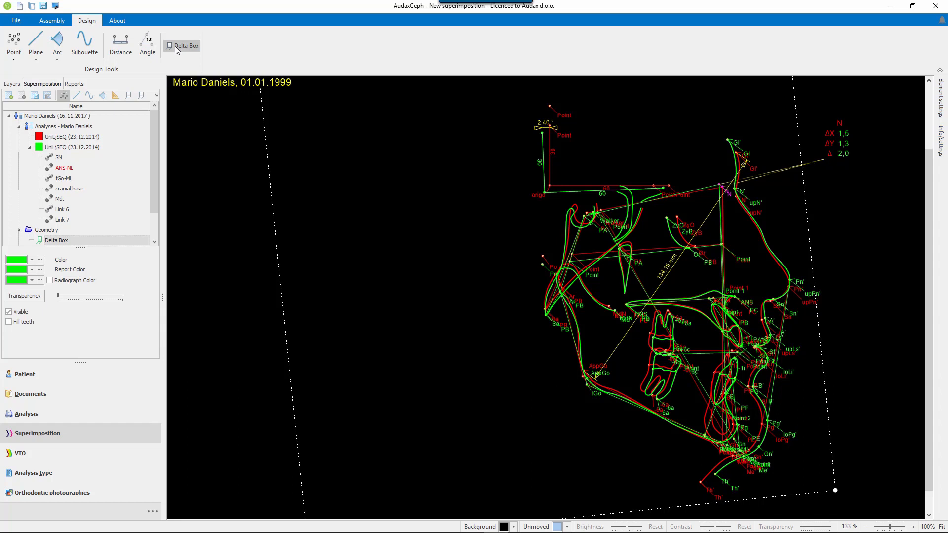
Hide the points on the tracings and close AudaxCeph.
{"action": "left_click", "coordinate": [64, 97]}
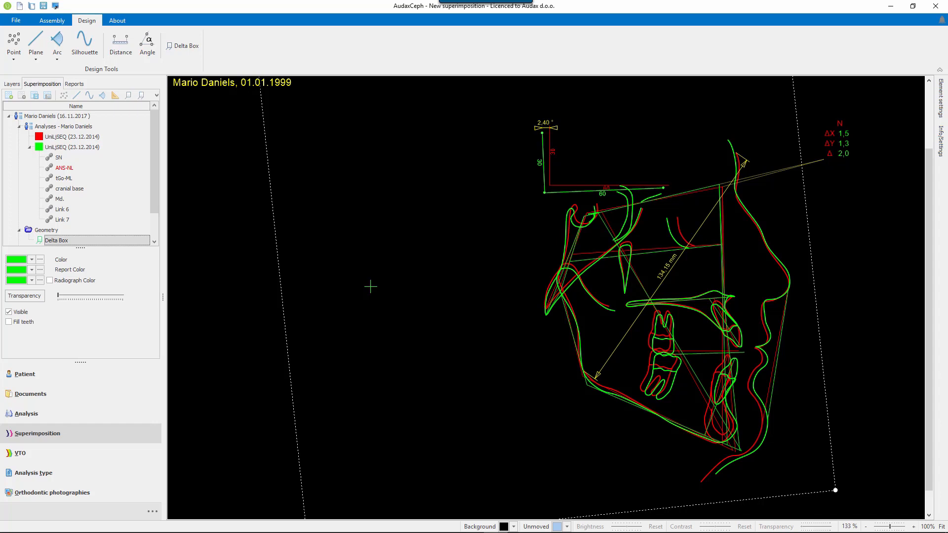
{"action": "left_click", "coordinate": [936, 7]}
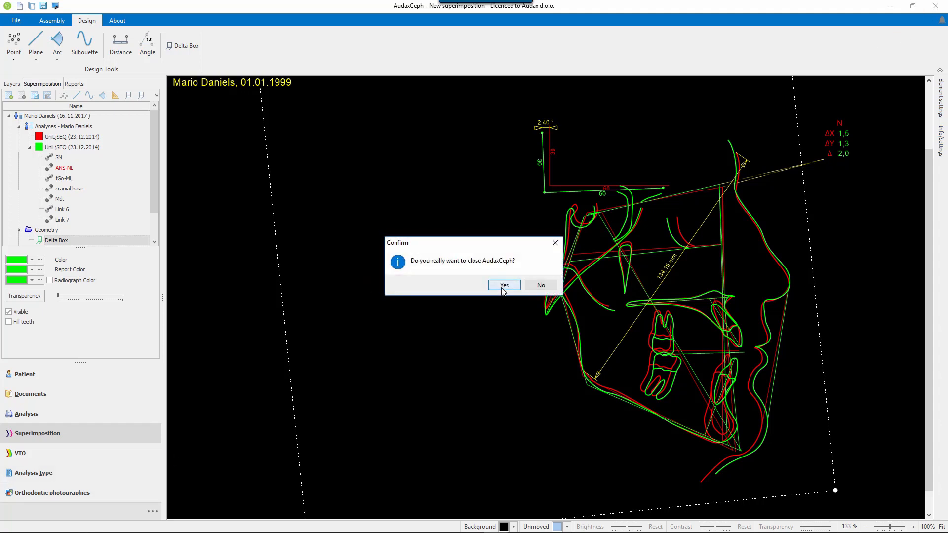
{"action": "left_click", "coordinate": [503, 287]}
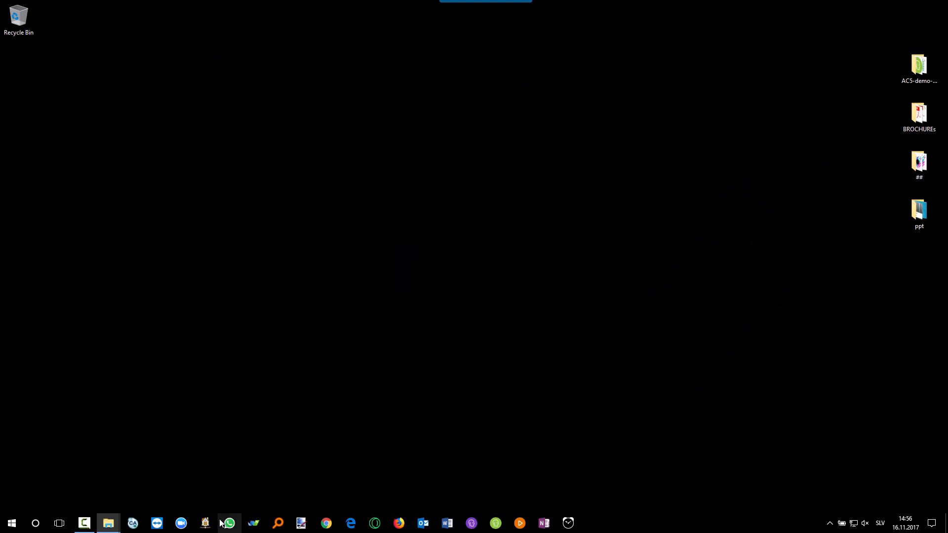